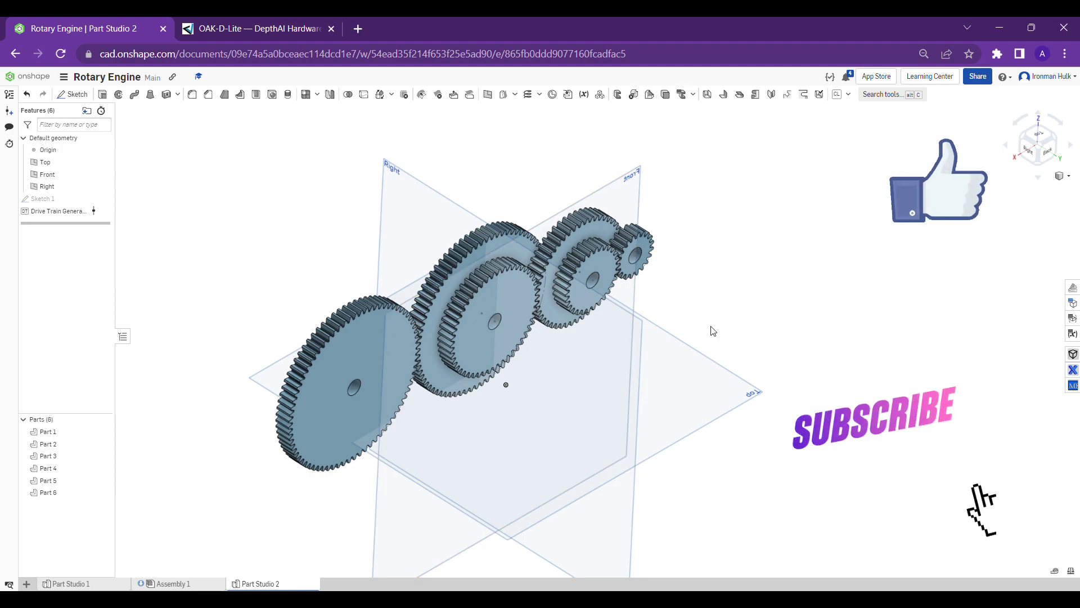
# Start a sketch on the Front plane and draw a line from the outer large gear's bore centre to the smallest gear's bore centre
pyautogui.moveTo(710, 328); pyautogui.dragTo(710, 300, button='middle')
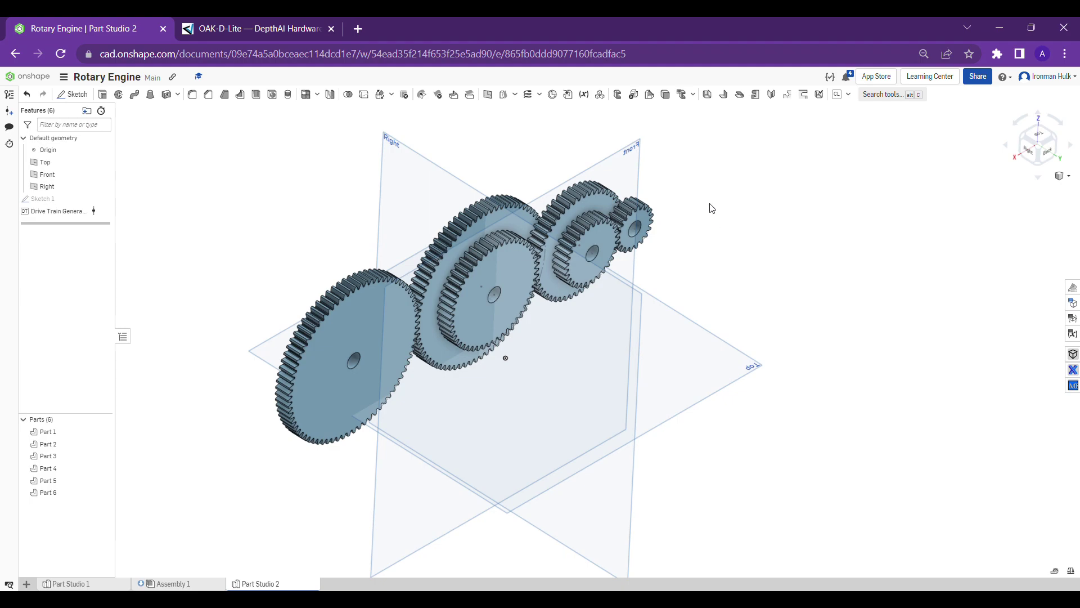
pyautogui.click(623, 170)
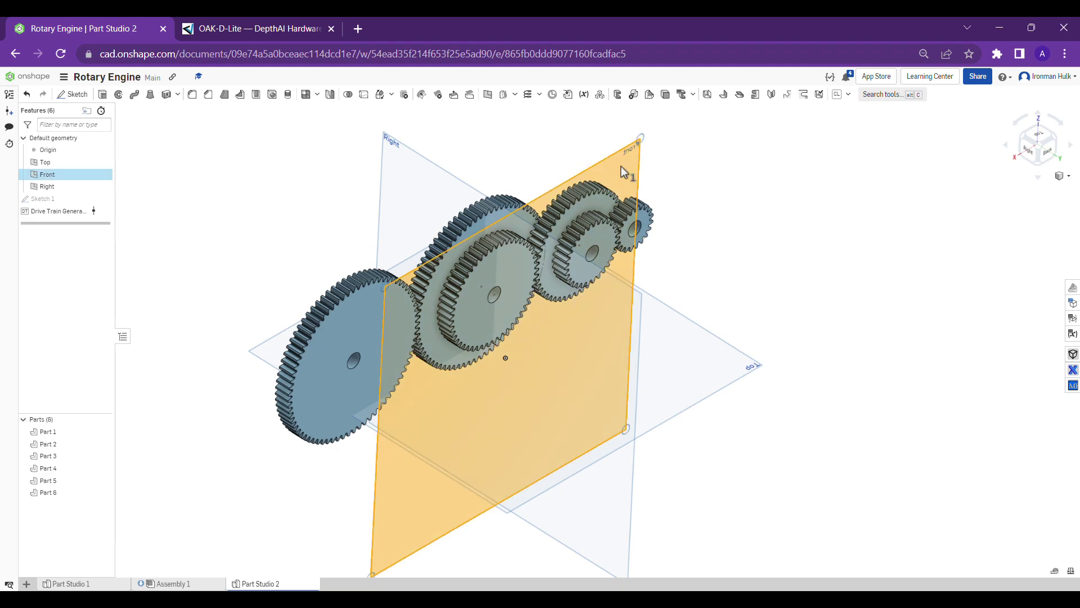
pyautogui.click(1050, 162)
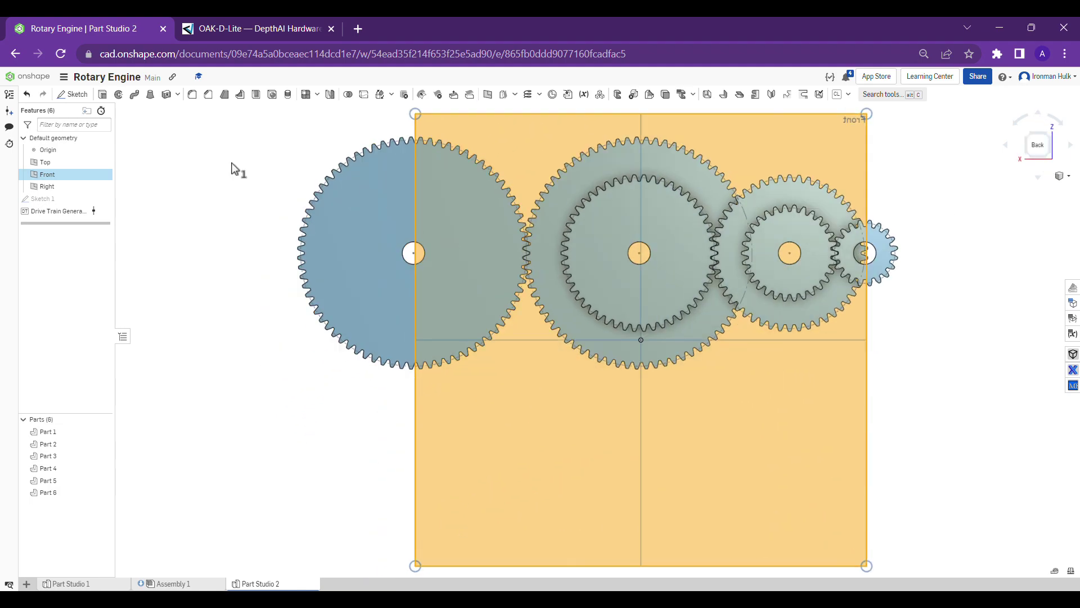
pyautogui.click(73, 94)
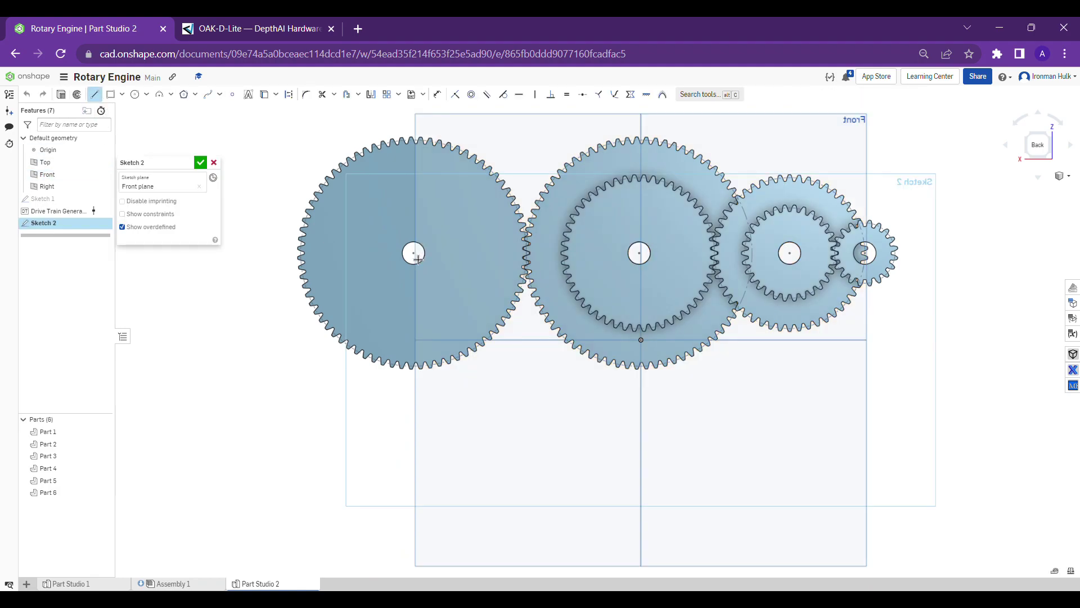
pyautogui.click(868, 256)
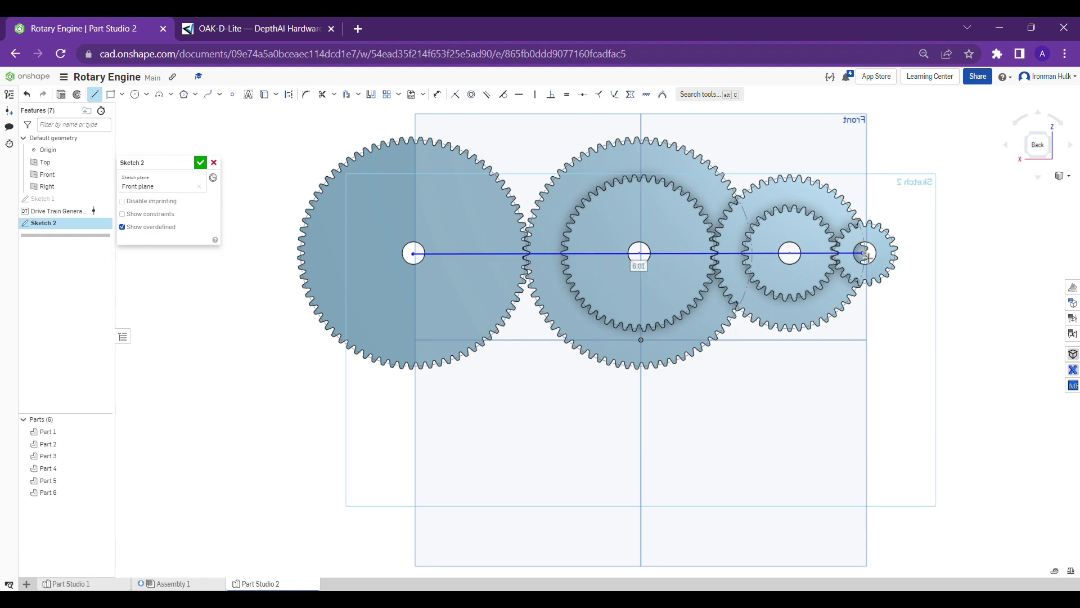
# Make the line's endpoints coincident with the bore centres of the two outermost gears
pyautogui.scroll(10, 371, 254)
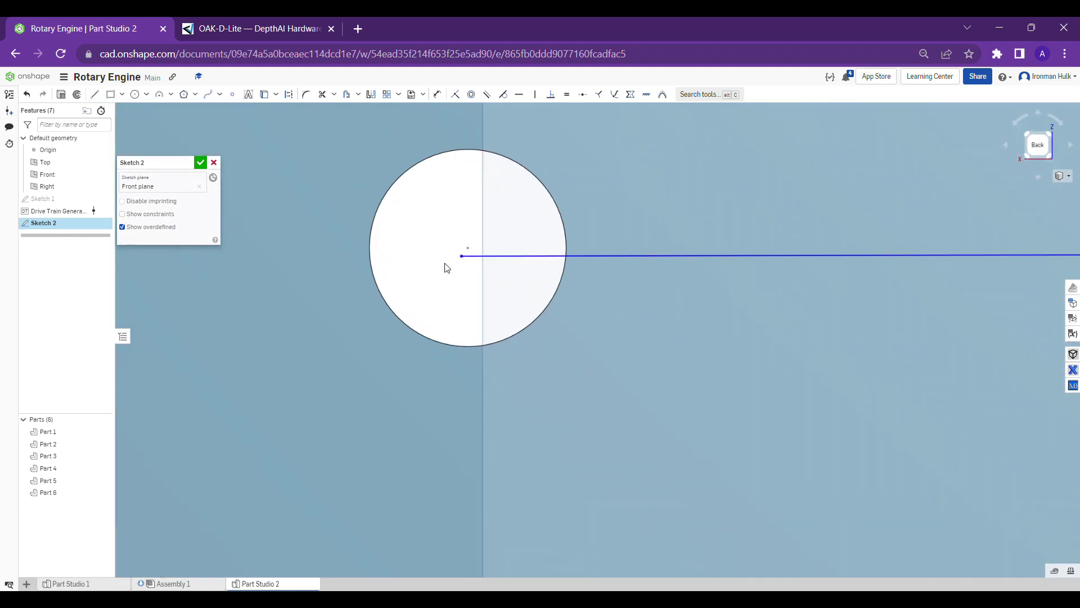
pyautogui.click(462, 258)
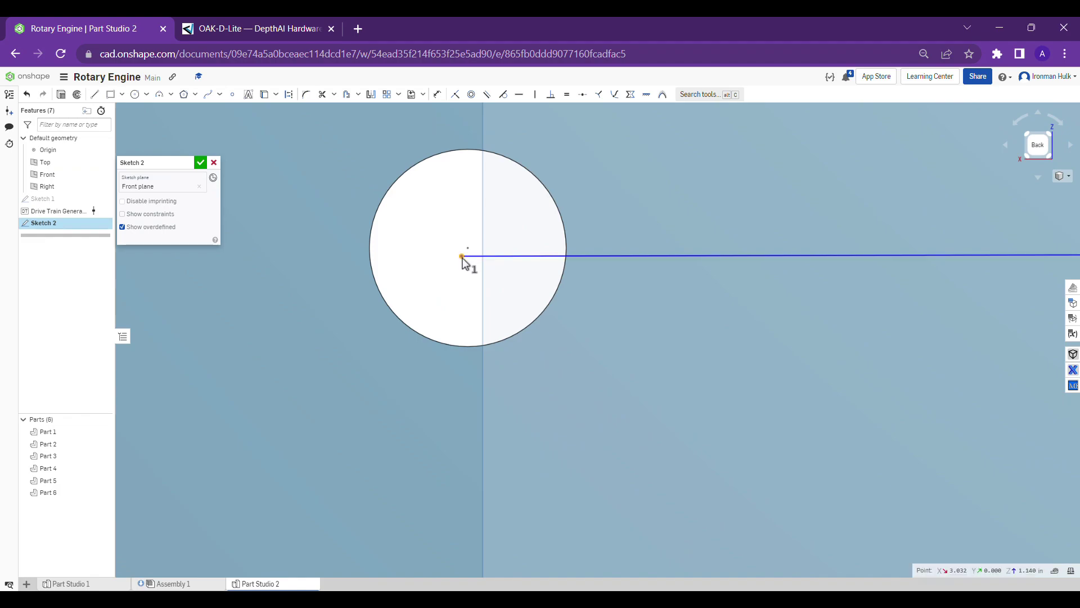
pyautogui.click(455, 94)
pyautogui.scroll(-10, 459, 190)
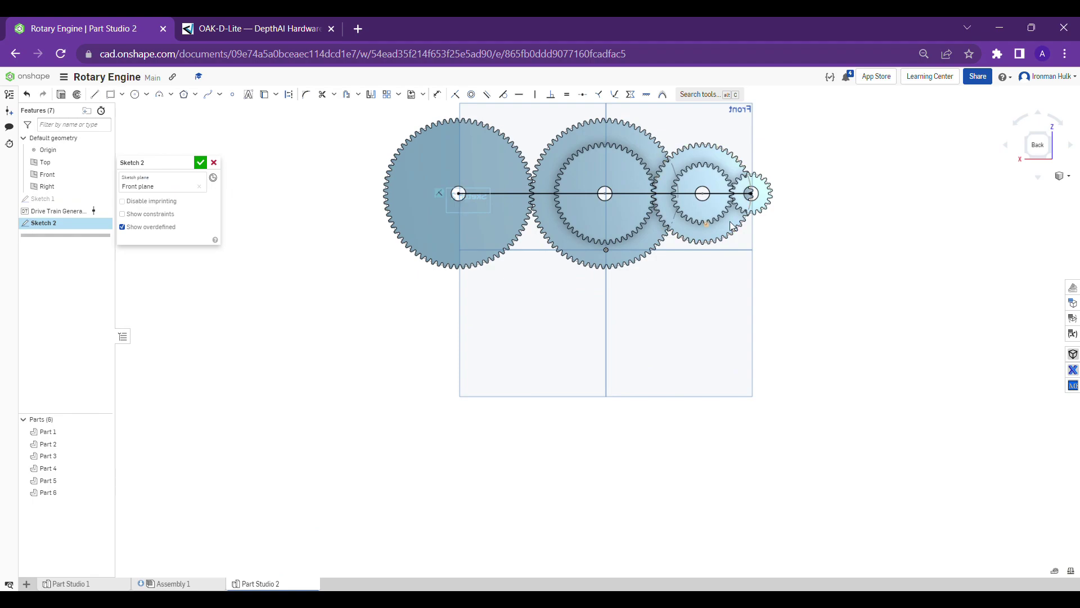
pyautogui.scroll(4, 766, 202)
pyautogui.scroll(-6, 524, 251)
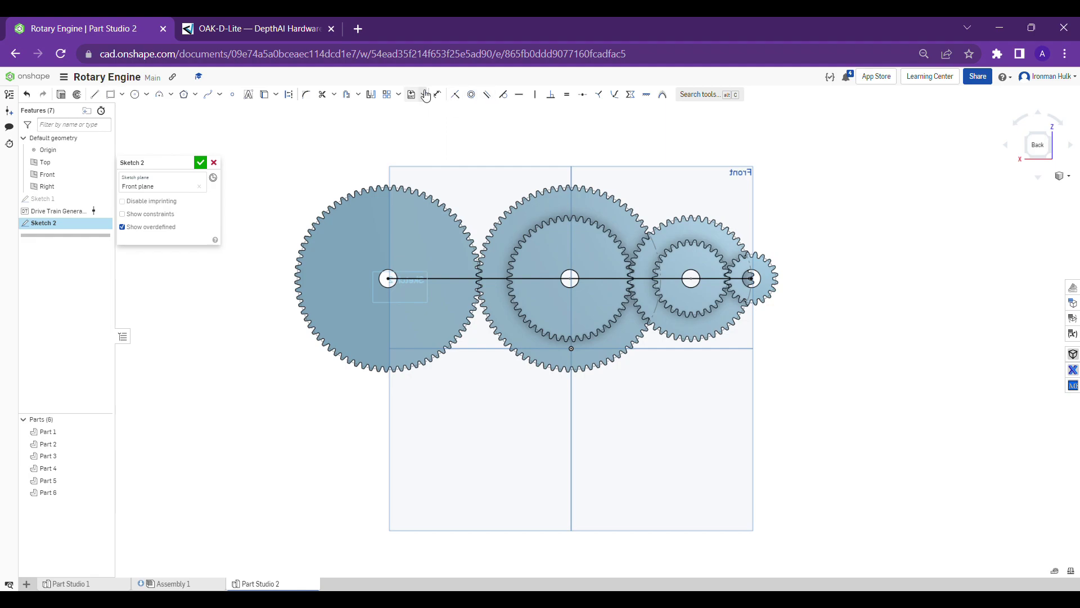
# Create a slot around the centre line with a diameter of 0.5 in
pyautogui.click(358, 94)
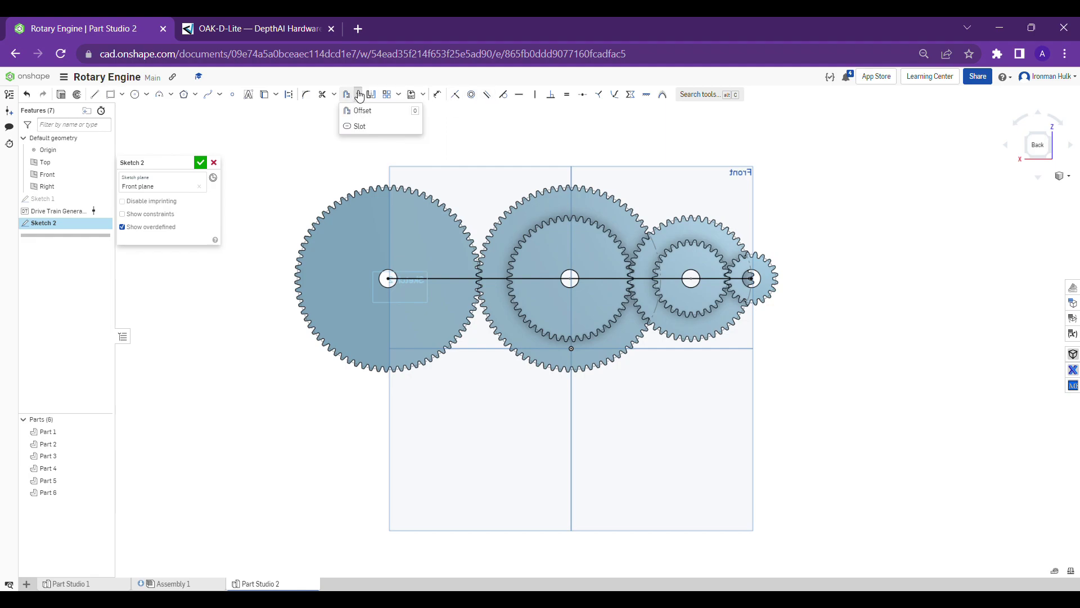
pyautogui.click(359, 126)
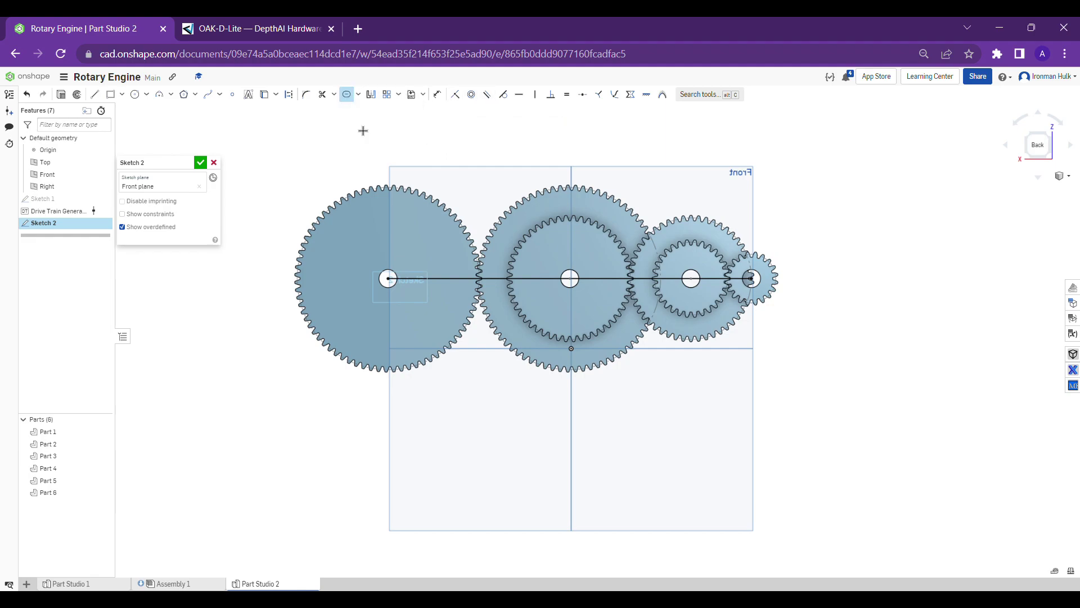
pyautogui.click(454, 279)
pyautogui.scroll(2, 451, 277)
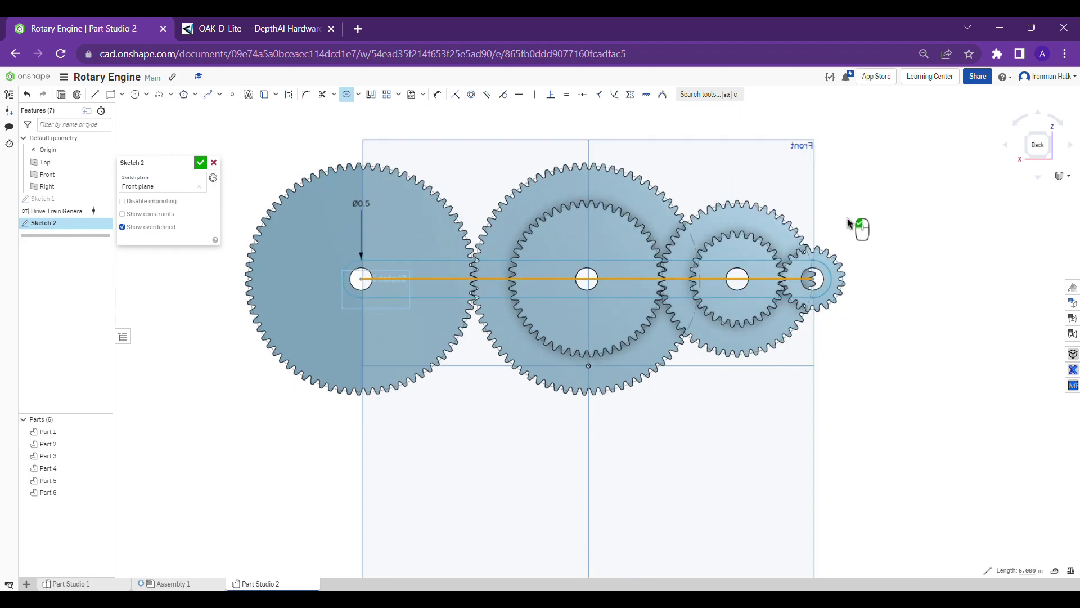
pyautogui.click(850, 222)
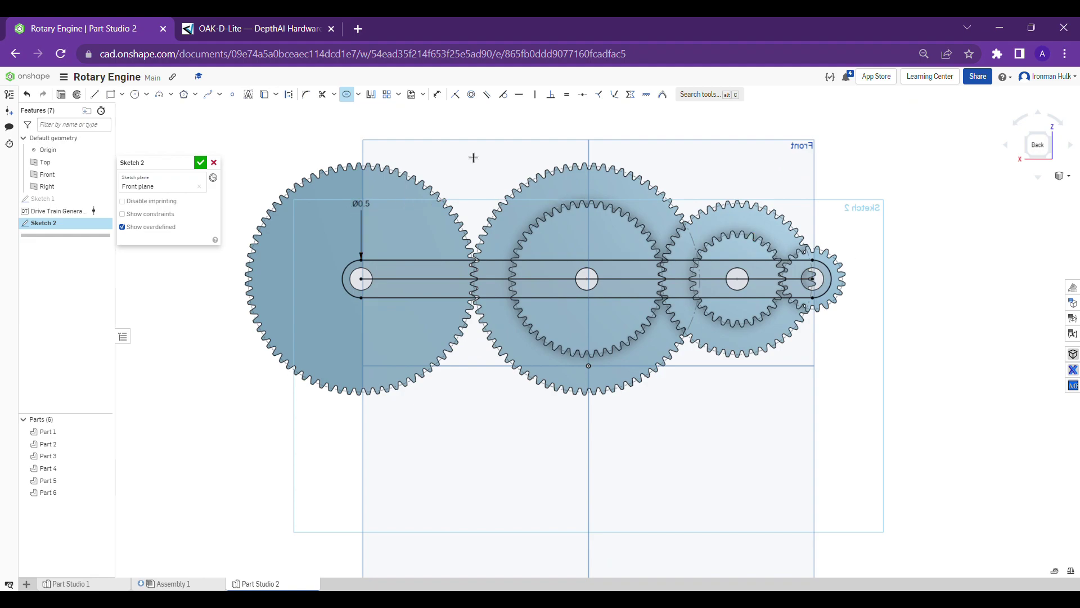
# Draw circles about 0.227 in and 0.197 in in diameter centred in the bores of the outer large gear and the large compound gear
pyautogui.scroll(2, 473, 157)
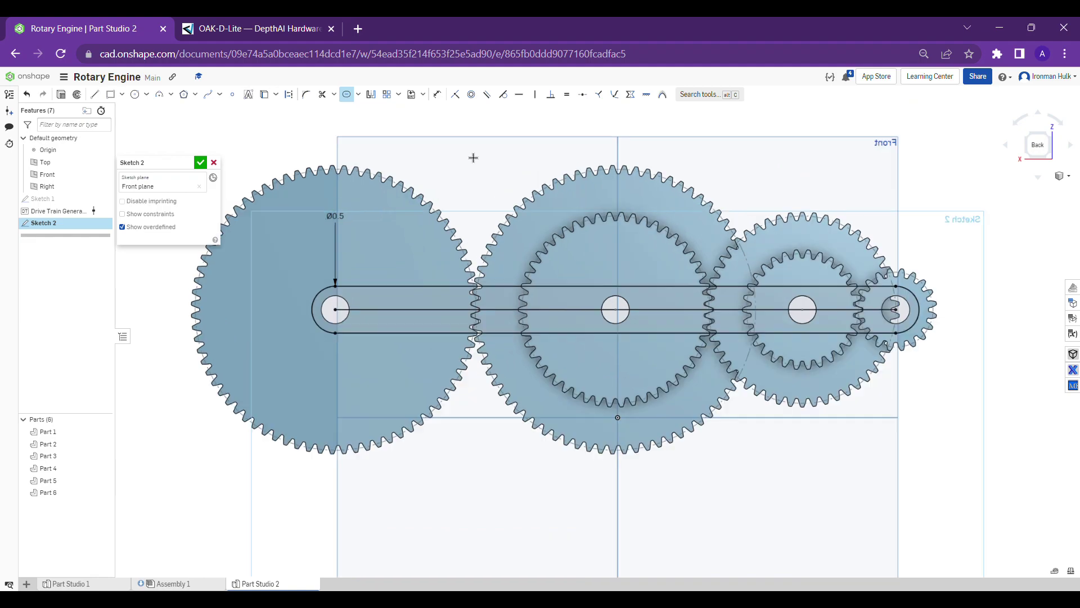
pyautogui.click(135, 94)
pyautogui.scroll(3, 341, 330)
pyautogui.scroll(1, 340, 331)
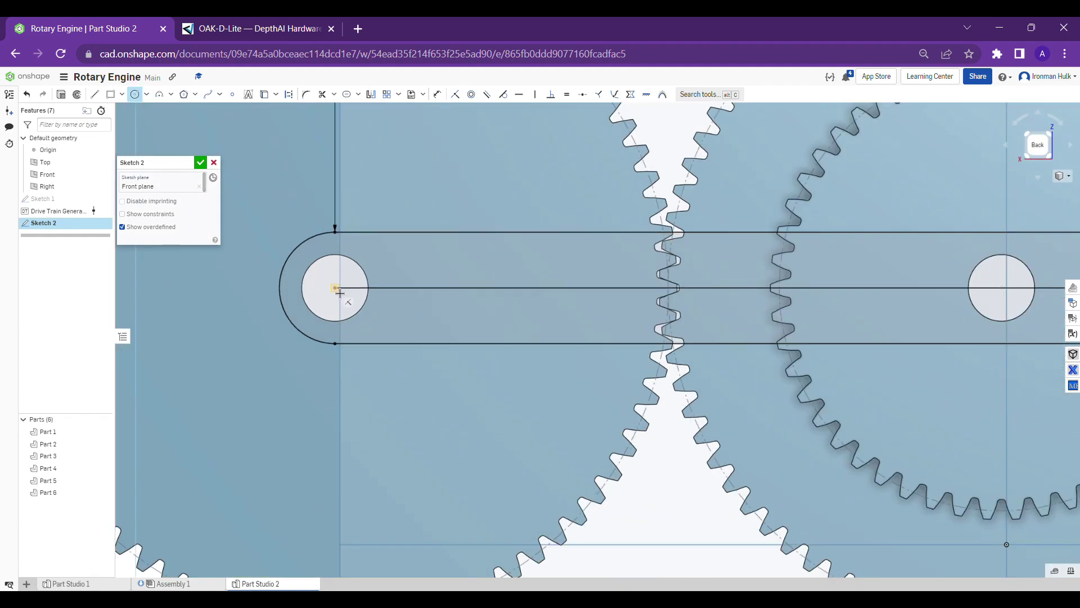
pyautogui.click(336, 288)
pyautogui.click(340, 314)
pyautogui.scroll(-2, 341, 319)
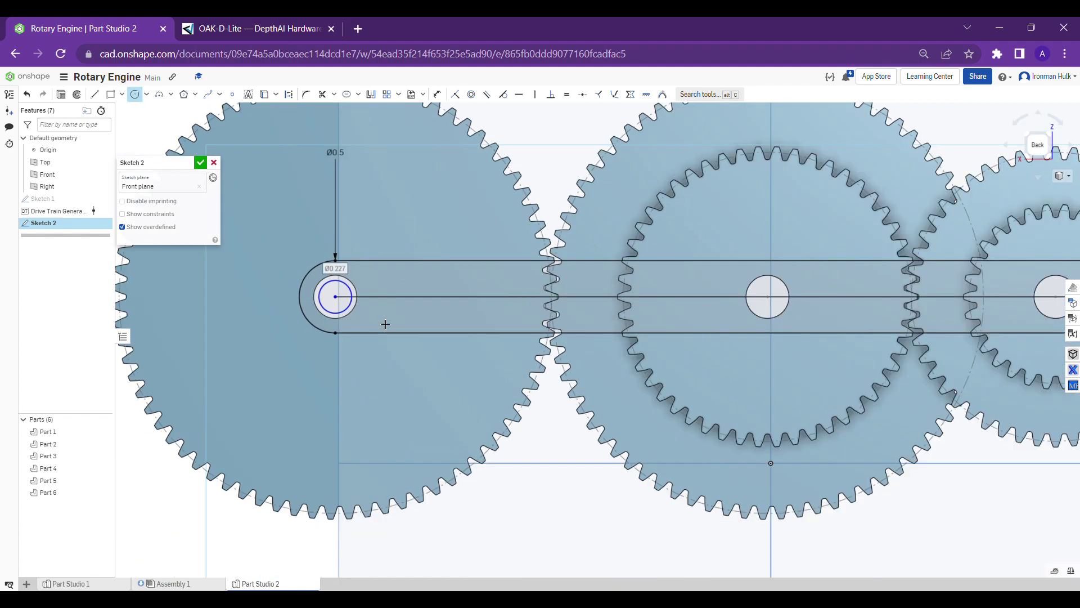
pyautogui.scroll(2, 774, 303)
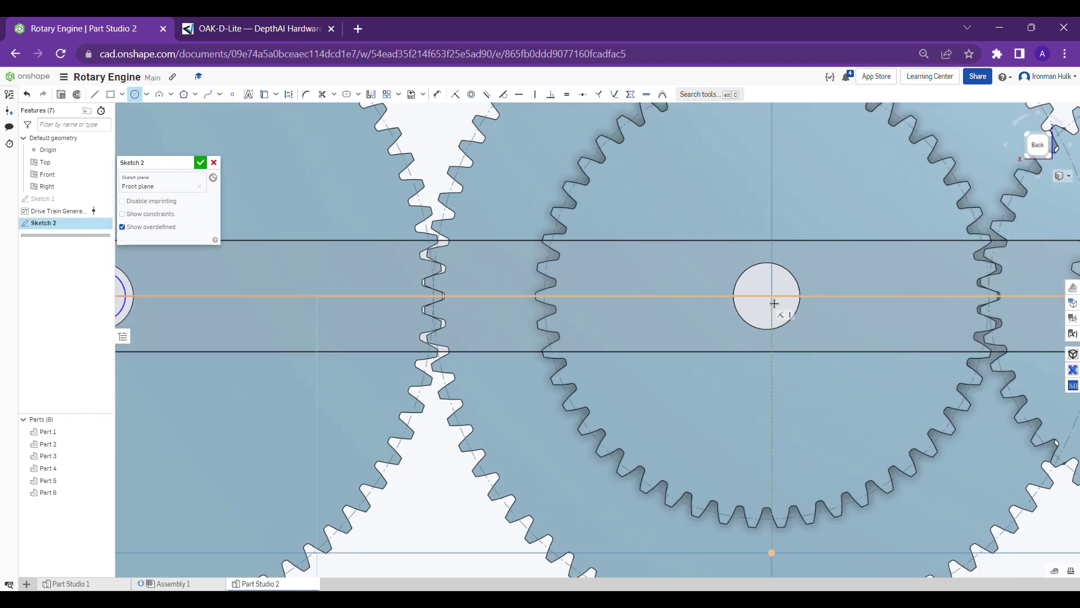
pyautogui.click(767, 296)
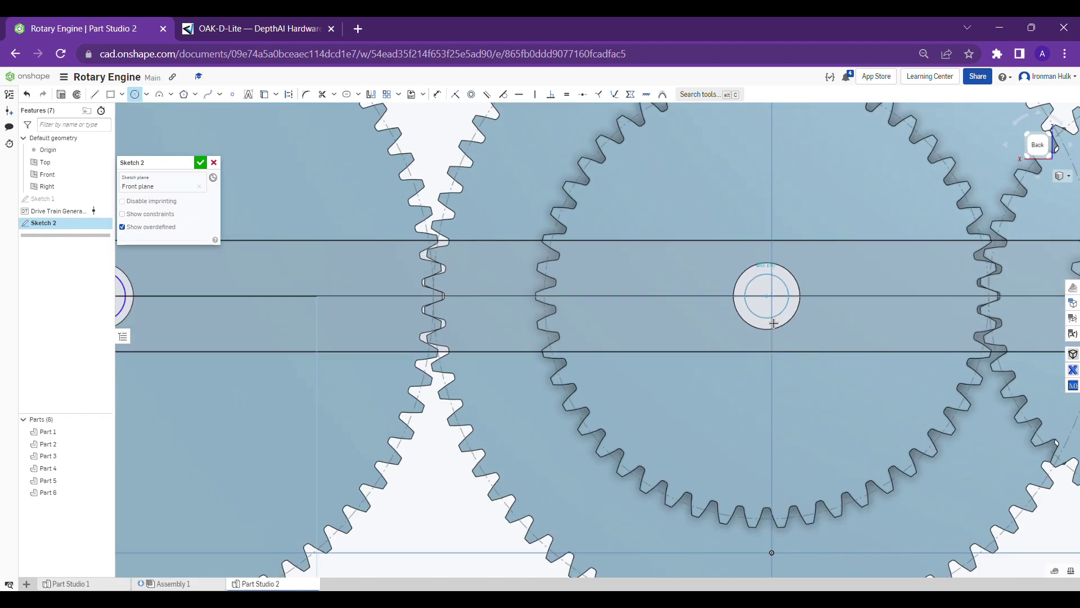
pyautogui.click(772, 328)
# Draw circles about 0.245 in and 0.232 in in diameter centred in the bores of the smaller compound gear and the smallest gear
pyautogui.scroll(-2, 773, 327)
pyautogui.moveTo(772, 326); pyautogui.dragTo(393, 342, button='middle')
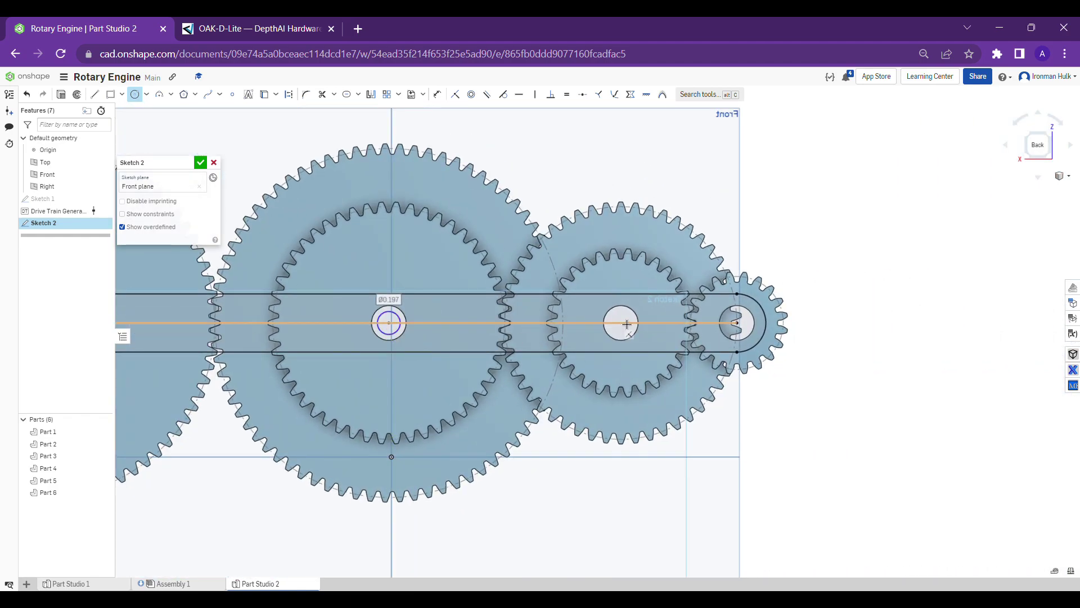
pyautogui.click(622, 323)
pyautogui.click(627, 342)
pyautogui.scroll(3, 756, 337)
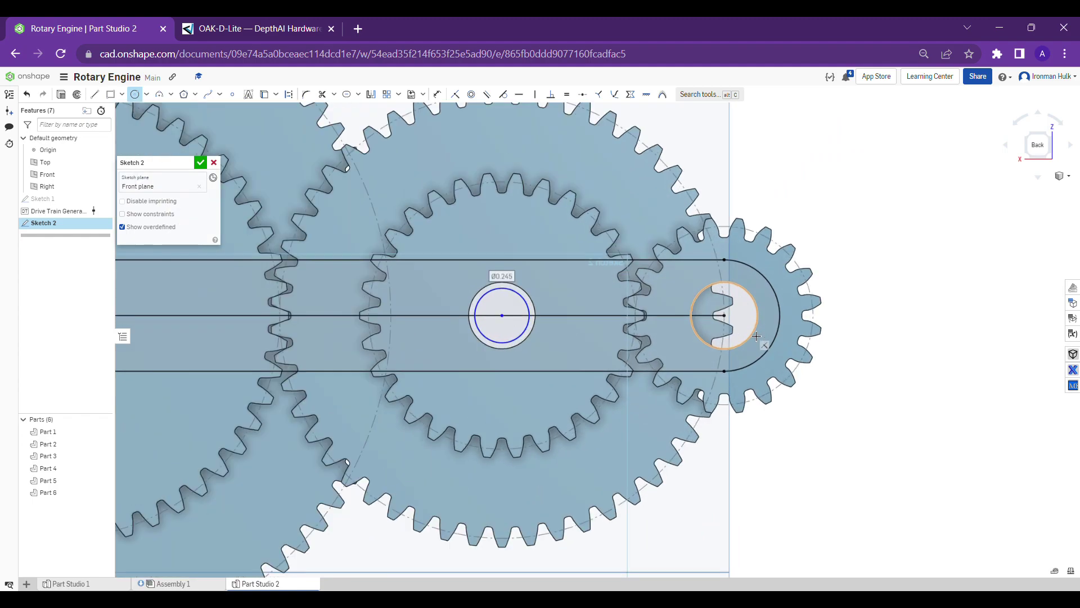
pyautogui.click(727, 318)
pyautogui.click(735, 341)
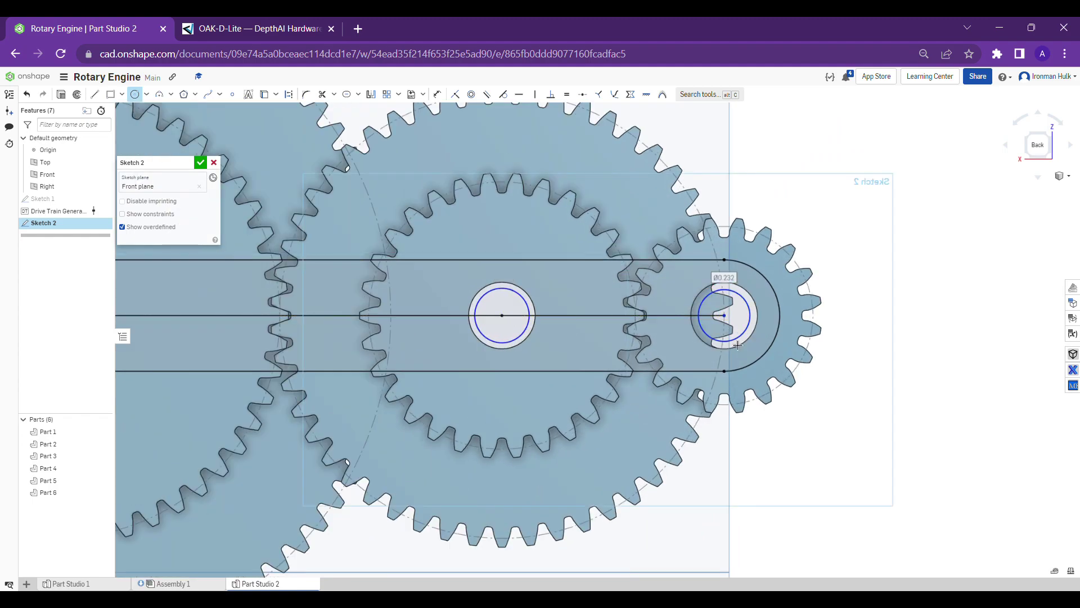
pyautogui.press('Escape')
# Make the circles at the smallest gear and the smaller compound gear coincident with their bore edges
pyautogui.click(739, 337)
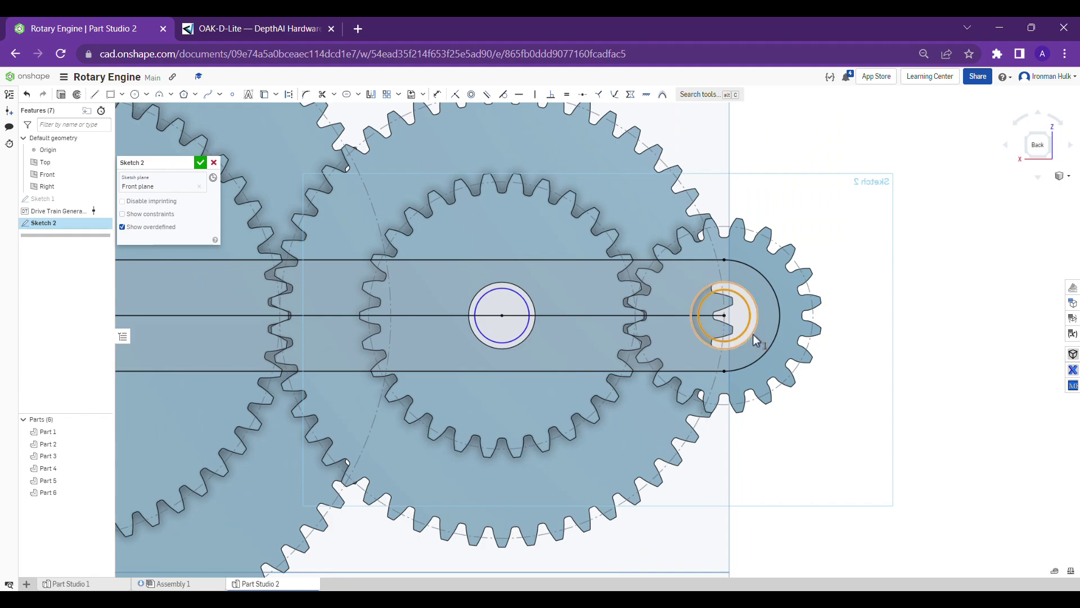
pyautogui.click(753, 332)
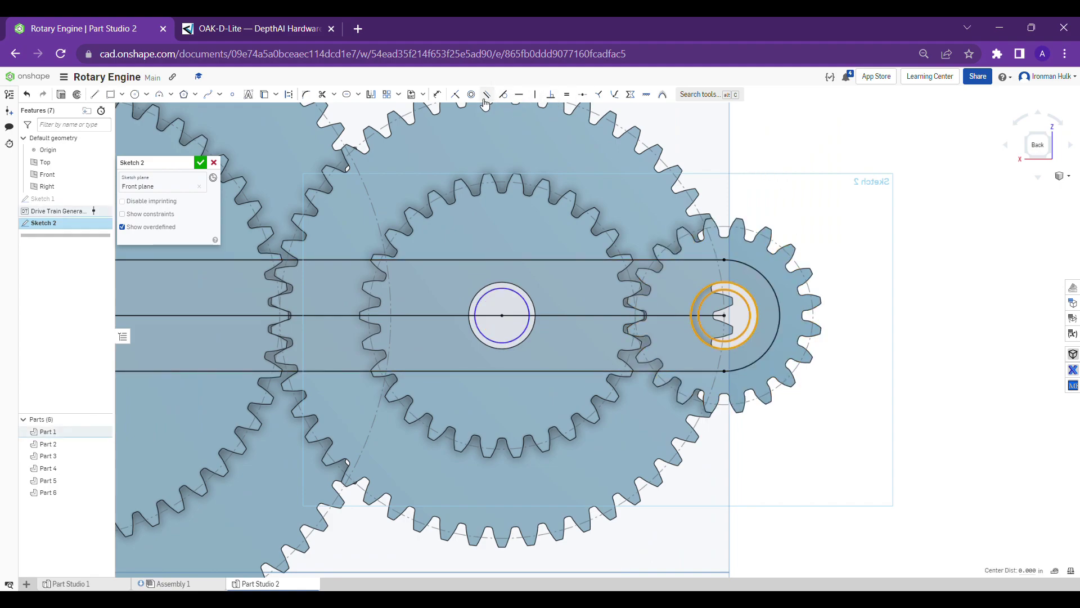
pyautogui.click(460, 95)
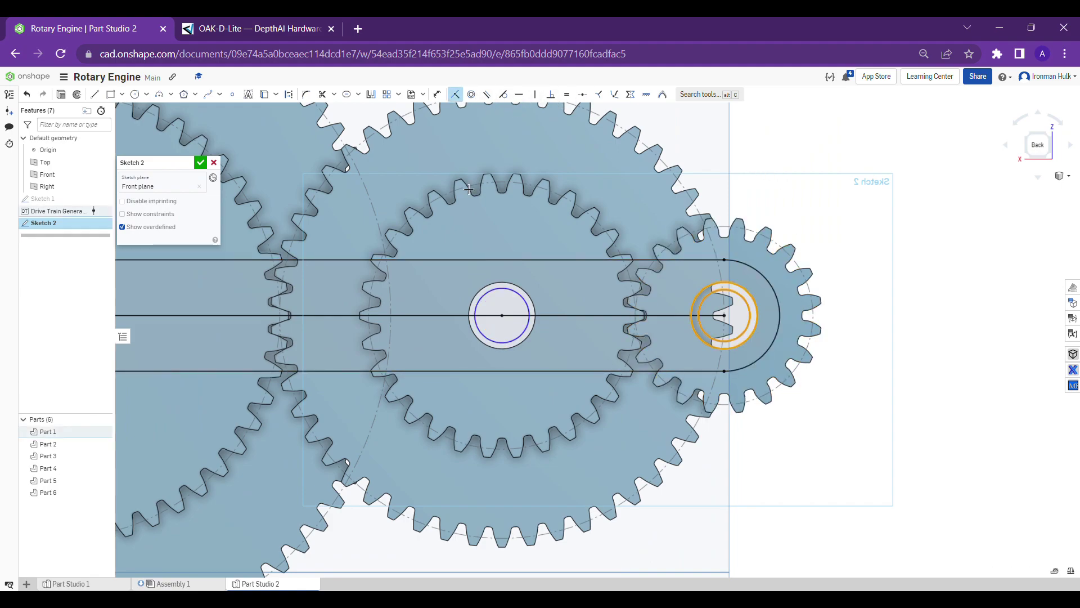
pyautogui.click(502, 286)
pyautogui.click(502, 283)
pyautogui.click(455, 95)
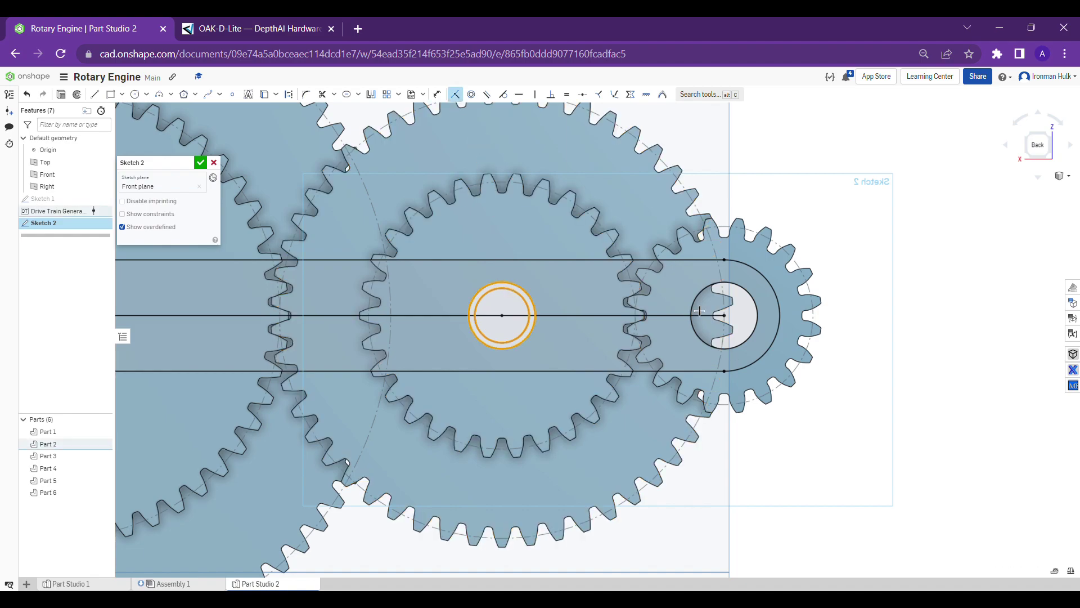
# Make the circle at the large compound gear coincident with that gear's bore edge
pyautogui.scroll(-3, 319, 383)
pyautogui.scroll(2, 274, 336)
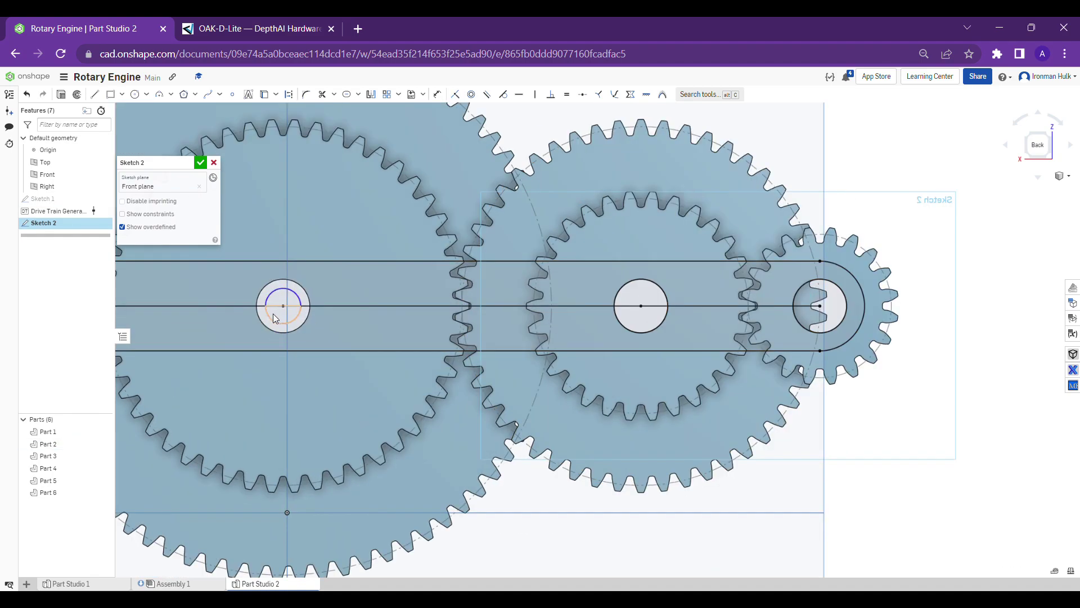
pyautogui.click(269, 293)
pyautogui.click(266, 288)
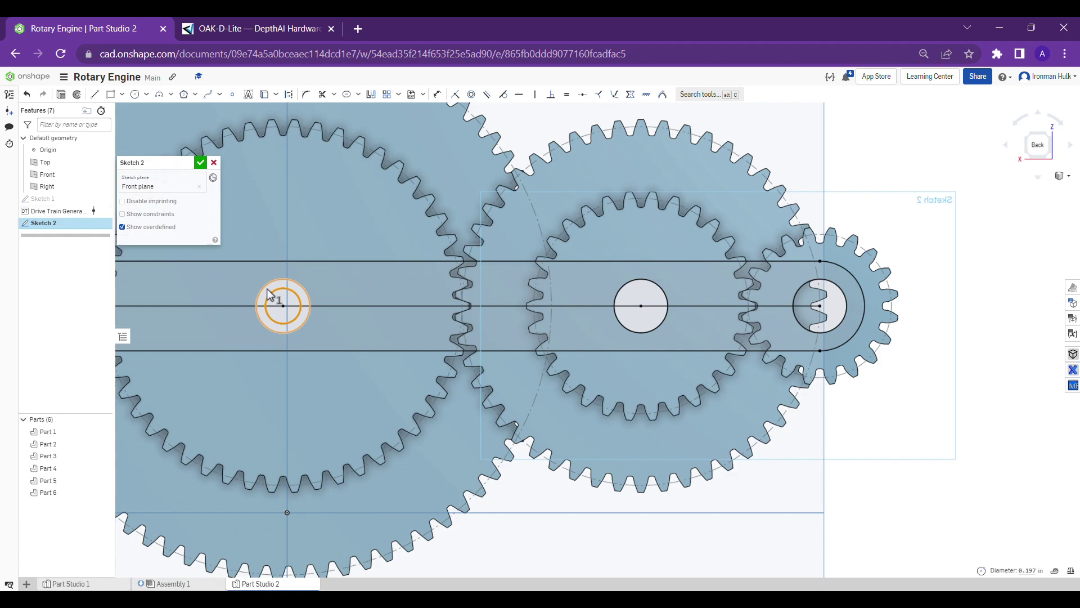
pyautogui.click(454, 96)
# Make the circle at the outer large gear coincident with its bore edge and finish the sketch
pyautogui.scroll(-3, 622, 216)
pyautogui.moveTo(582, 352); pyautogui.dragTo(811, 378, button='middle')
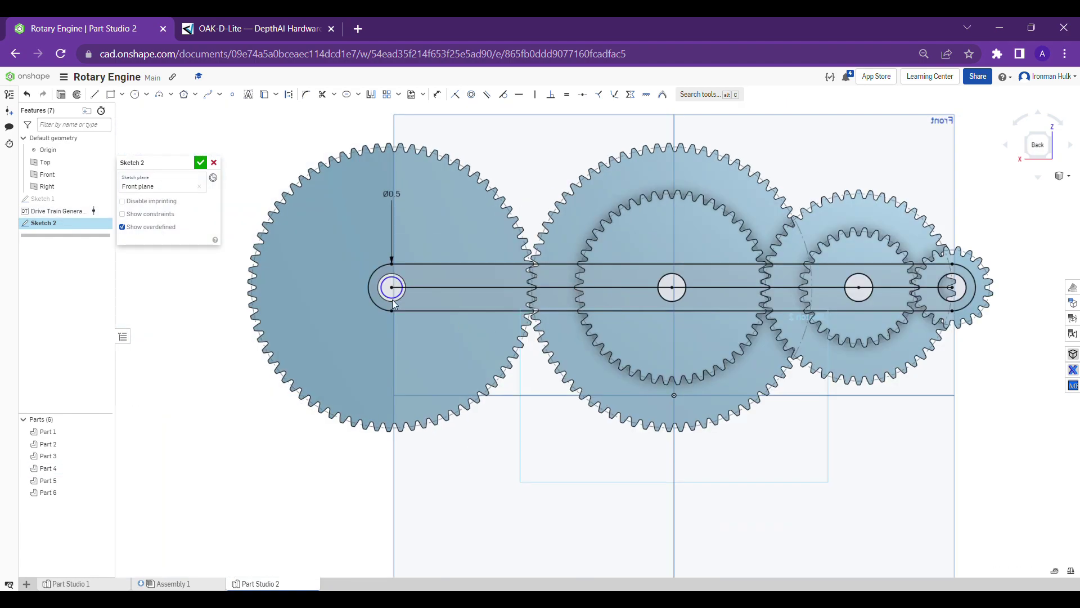
pyautogui.scroll(3, 383, 282)
pyautogui.click(383, 282)
pyautogui.click(383, 271)
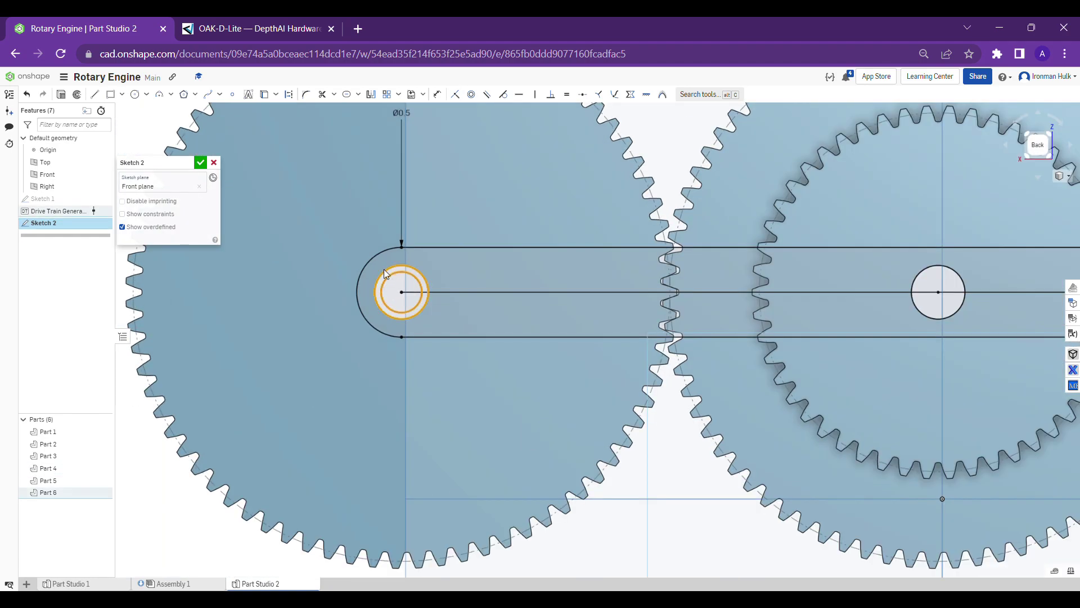
pyautogui.click(456, 94)
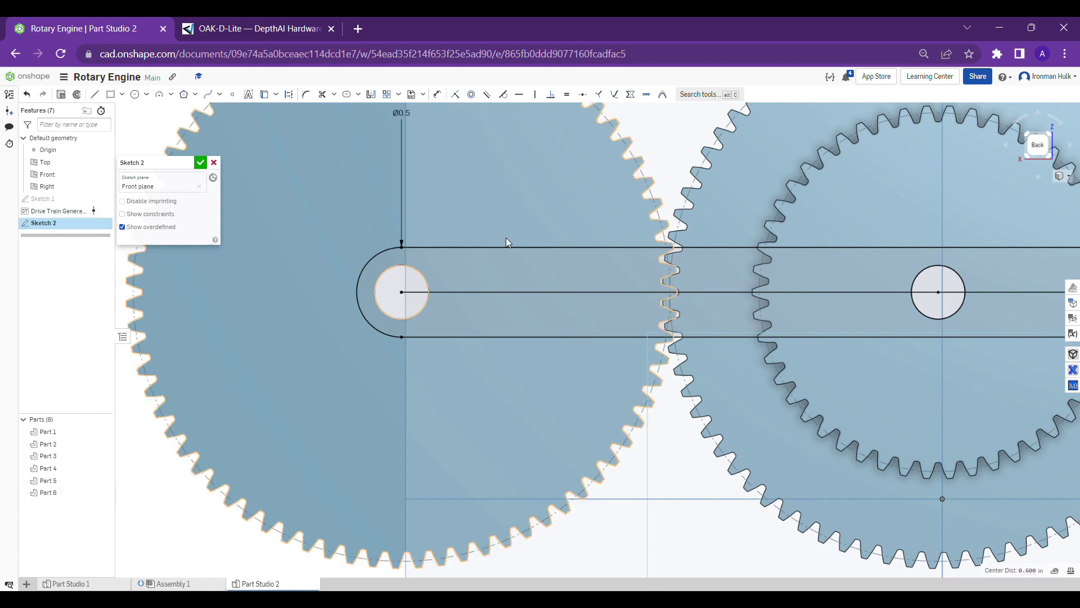
pyautogui.scroll(-3, 516, 244)
pyautogui.scroll(-3, 516, 244)
pyautogui.moveTo(515, 244)
pyautogui.mouseDown(button='right')
pyautogui.moveTo(590, 164)
pyautogui.moveTo(486, 247)
pyautogui.mouseUp(button='right')
pyautogui.scroll(2, 343, 222)
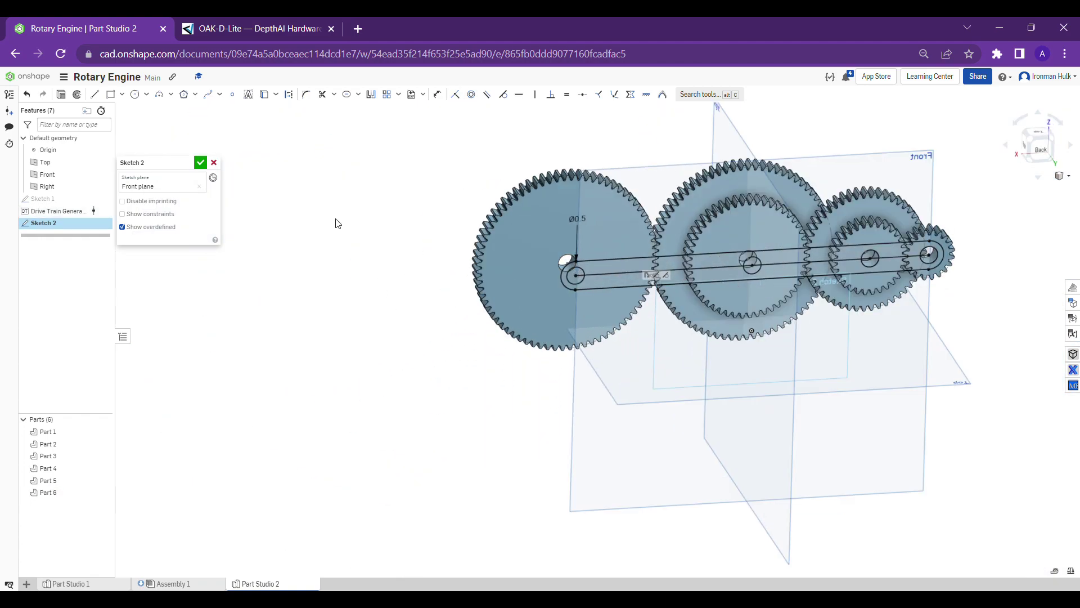
pyautogui.click(201, 162)
# Extrude the slot profile together with its circle regions as a new solid bar, in the direction away from the gears
pyautogui.scroll(5, 641, 265)
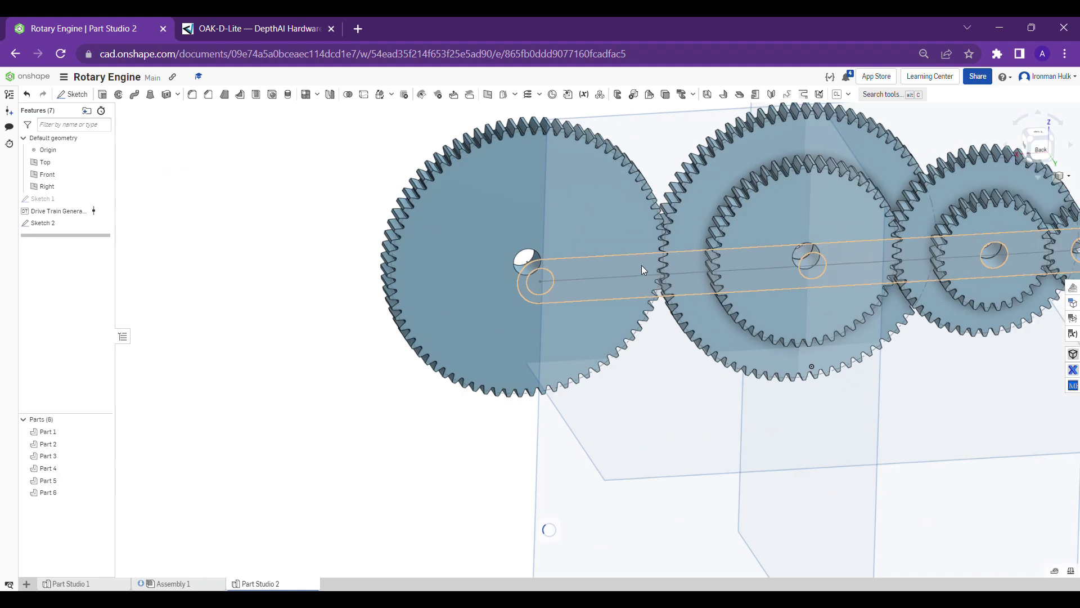
pyautogui.scroll(-4, 604, 261)
pyautogui.scroll(3, 589, 268)
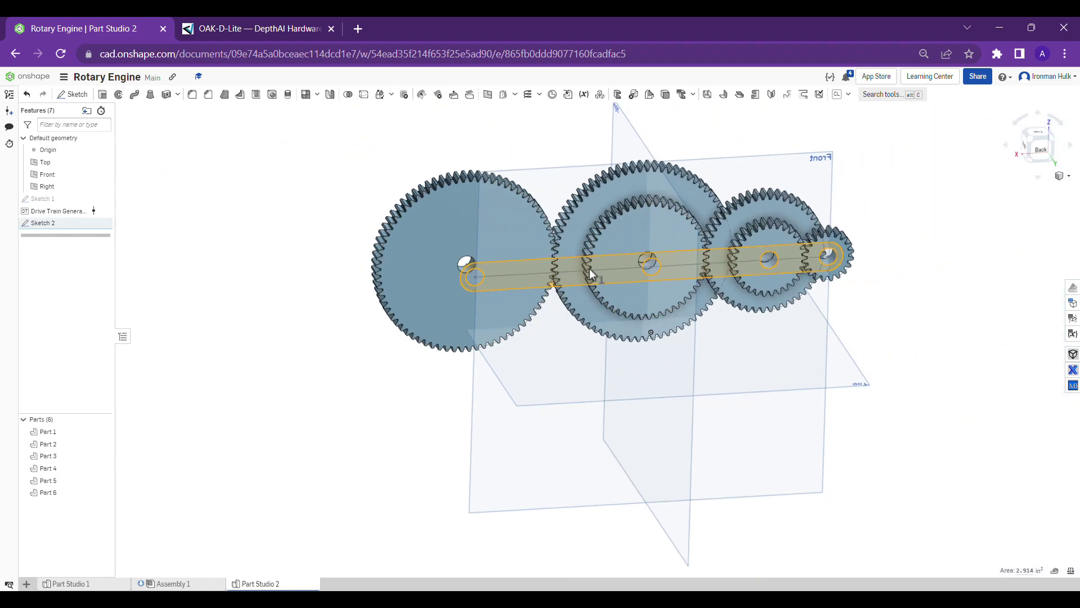
pyautogui.click(475, 277)
pyautogui.scroll(2, 475, 277)
pyautogui.scroll(-4, 477, 278)
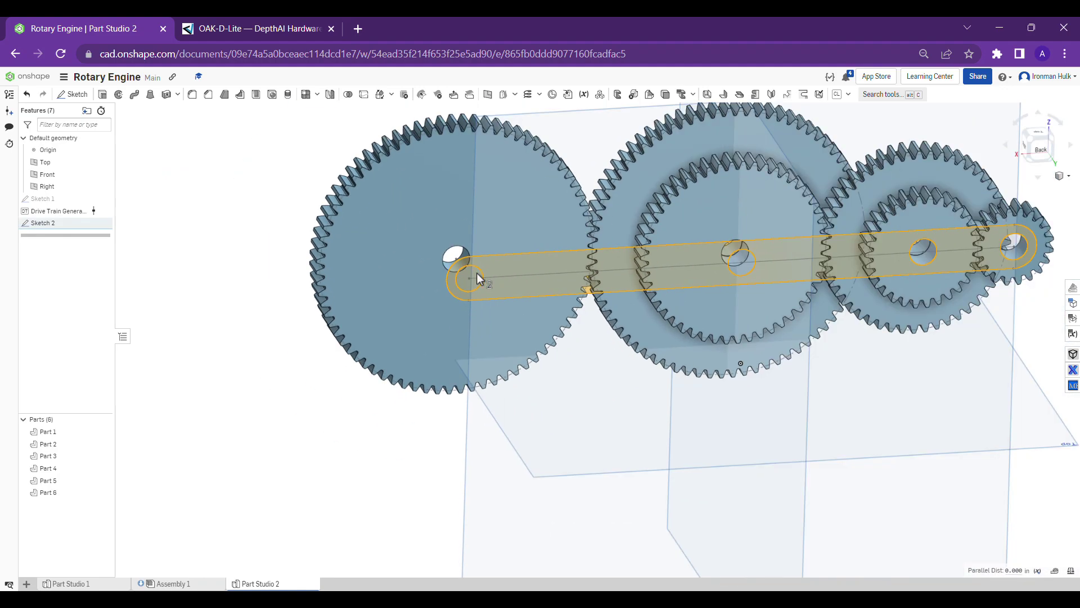
pyautogui.scroll(3, 786, 250)
pyautogui.scroll(2, 694, 271)
pyautogui.scroll(-1, 694, 270)
pyautogui.scroll(2, 692, 268)
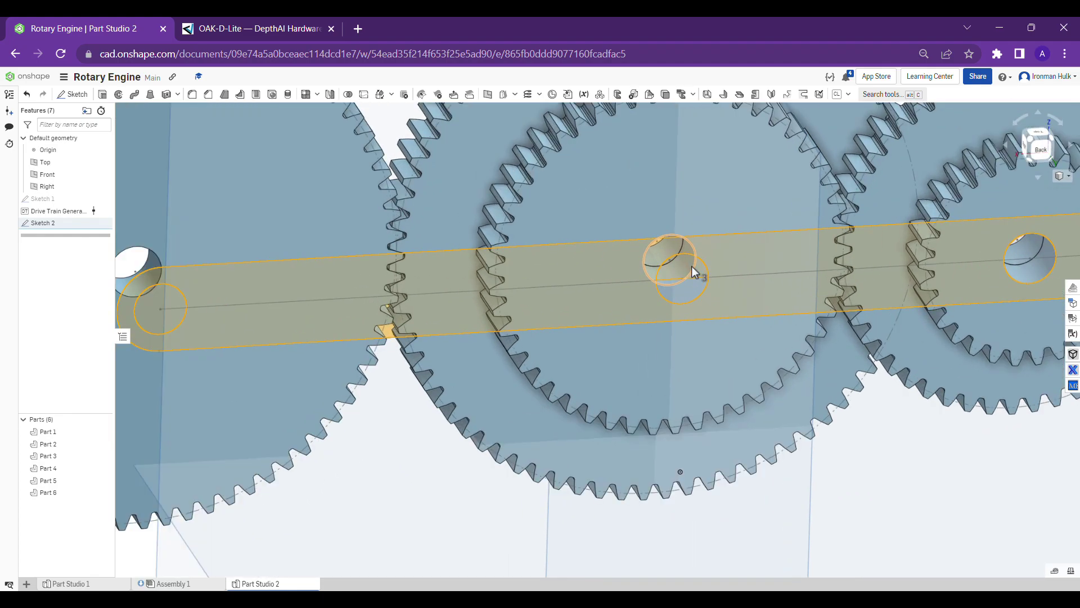
pyautogui.scroll(-3, 693, 289)
pyautogui.scroll(5, 428, 332)
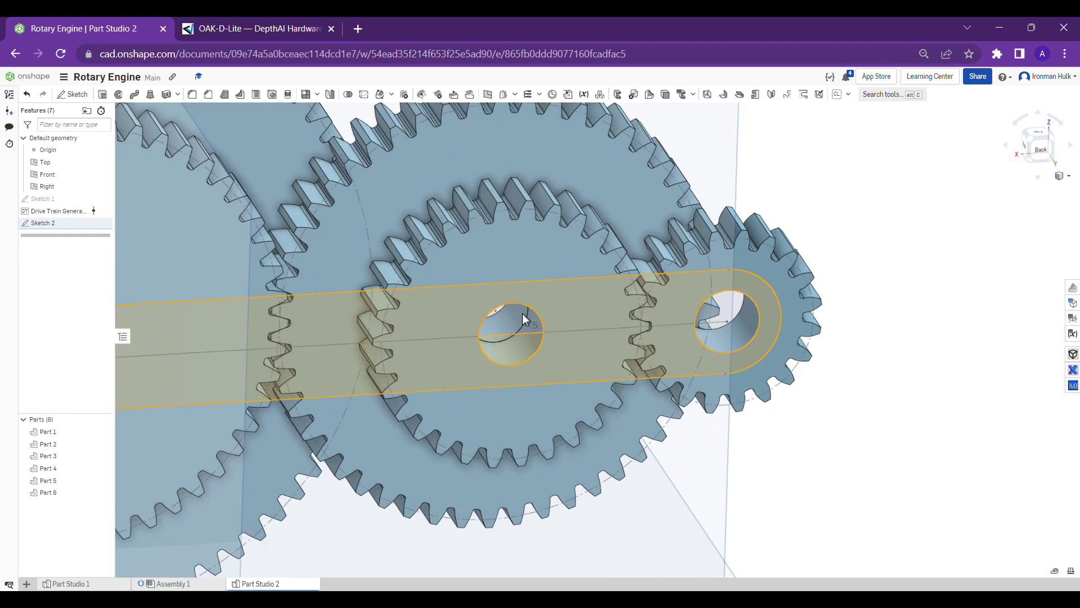
pyautogui.scroll(-6, 712, 340)
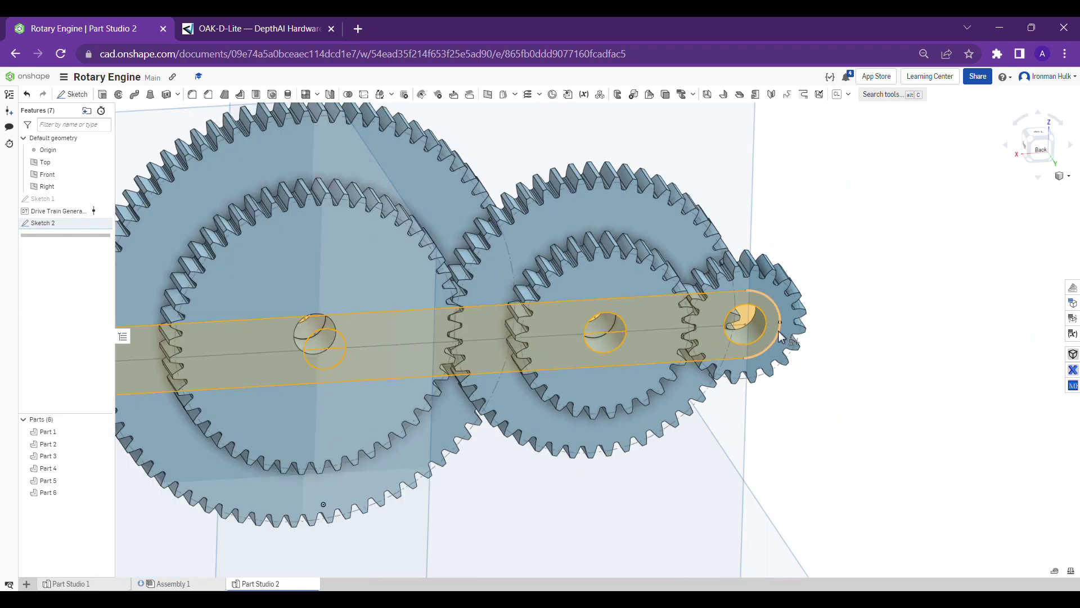
pyautogui.click(103, 94)
pyautogui.scroll(2, 453, 245)
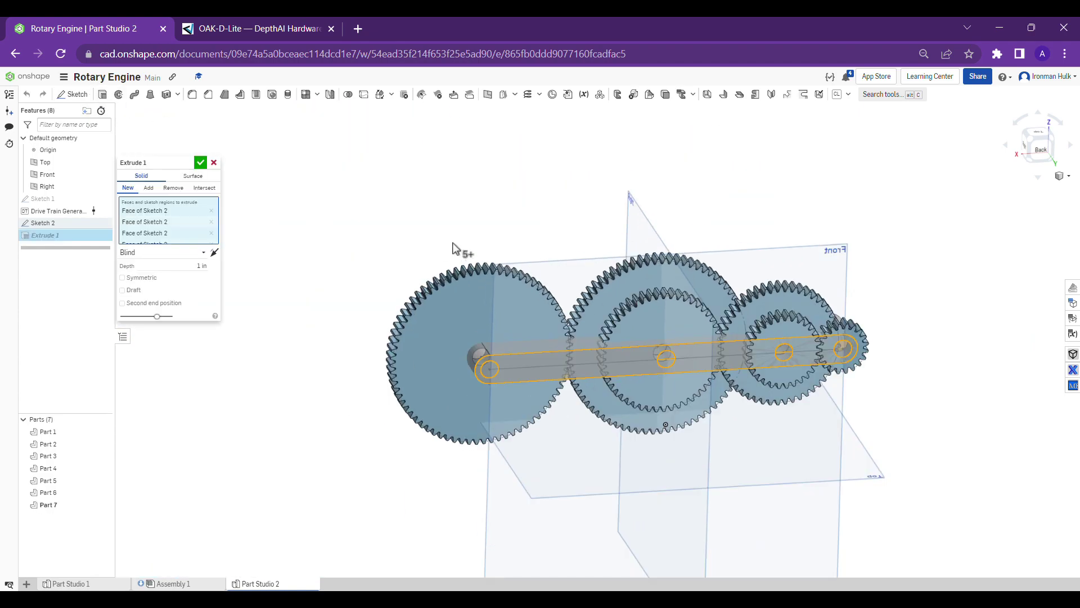
pyautogui.click(214, 253)
pyautogui.click(200, 266)
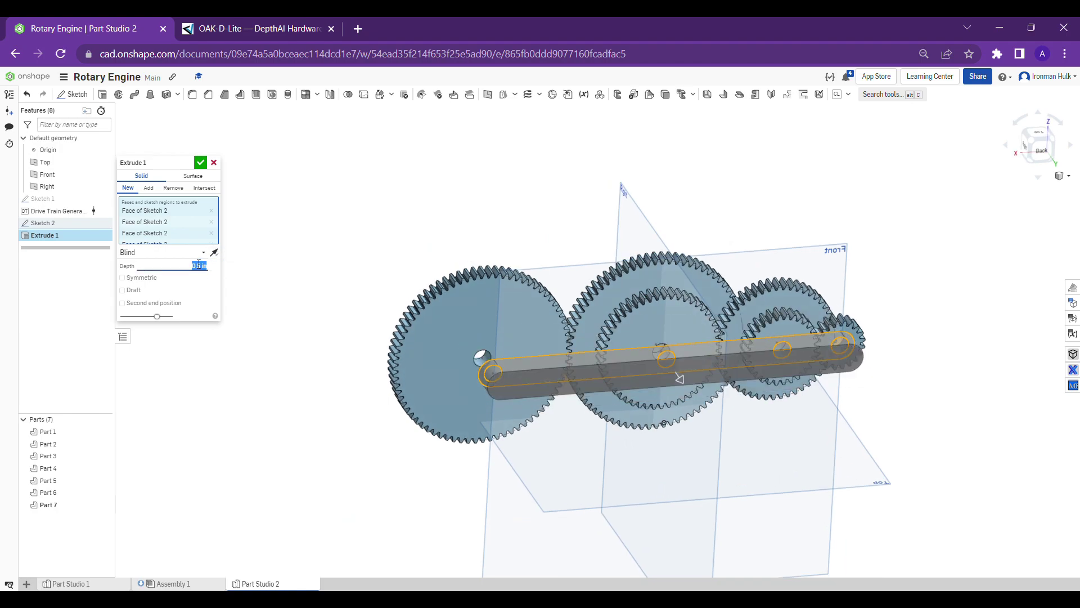
pyautogui.click(200, 163)
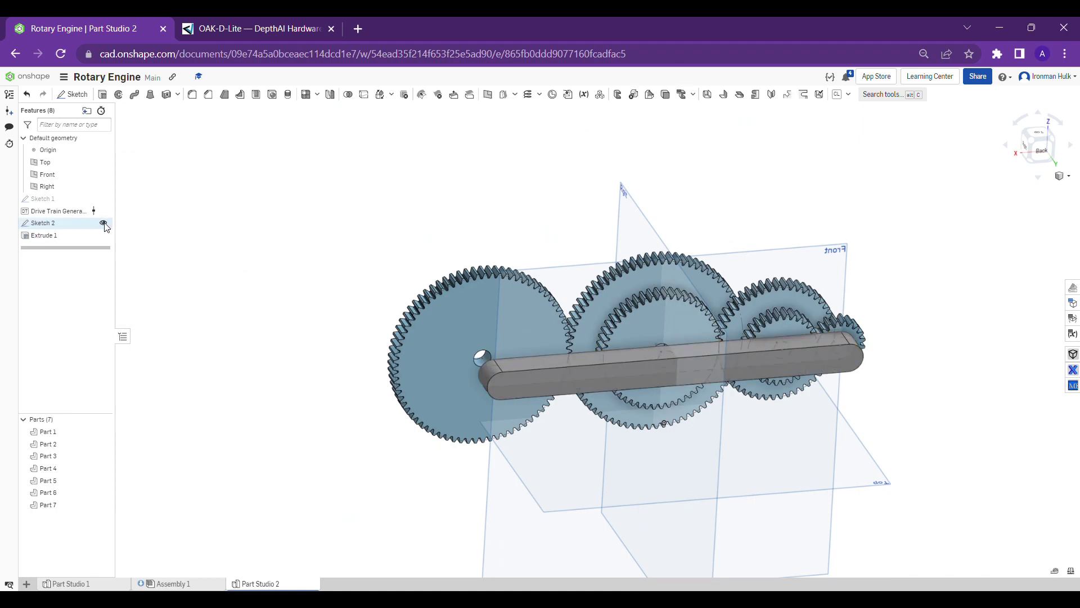
# Select the sketch circle regions on the bar at the outer large gear and the large compound gear
pyautogui.scroll(5, 481, 378)
pyautogui.moveTo(496, 373)
pyautogui.mouseDown(button='right')
pyautogui.moveTo(511, 416)
pyautogui.moveTo(509, 393)
pyautogui.mouseUp(button='right')
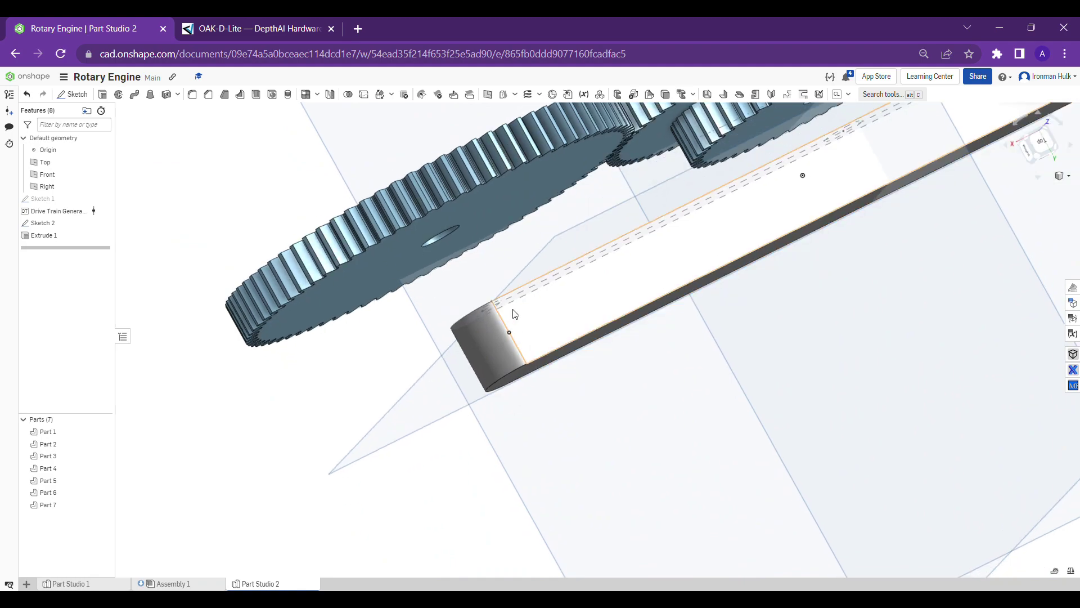
pyautogui.scroll(2, 512, 314)
pyautogui.moveTo(511, 313)
pyautogui.mouseDown(button='right')
pyautogui.moveTo(529, 323)
pyautogui.moveTo(515, 318)
pyautogui.mouseUp(button='right')
pyautogui.scroll(3, 478, 283)
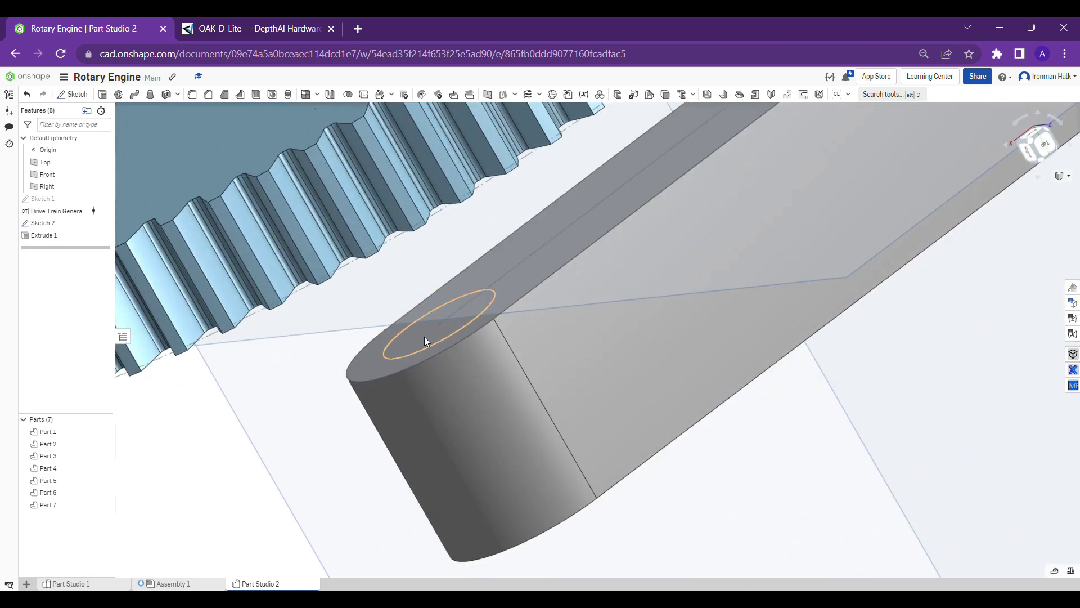
pyautogui.click(424, 336)
pyautogui.moveTo(424, 337)
pyautogui.mouseDown(button='right')
pyautogui.moveTo(695, 229)
pyautogui.moveTo(495, 469)
pyautogui.mouseUp(button='right')
pyautogui.scroll(5, 622, 306)
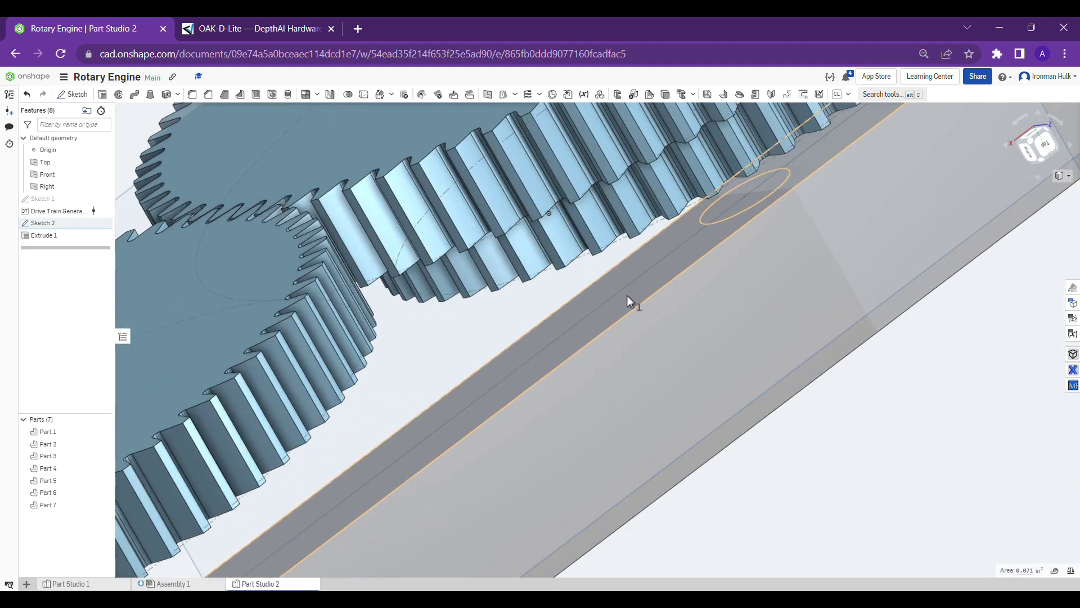
pyautogui.moveTo(672, 242); pyautogui.dragTo(400, 465, button='middle')
pyautogui.scroll(3, 525, 384)
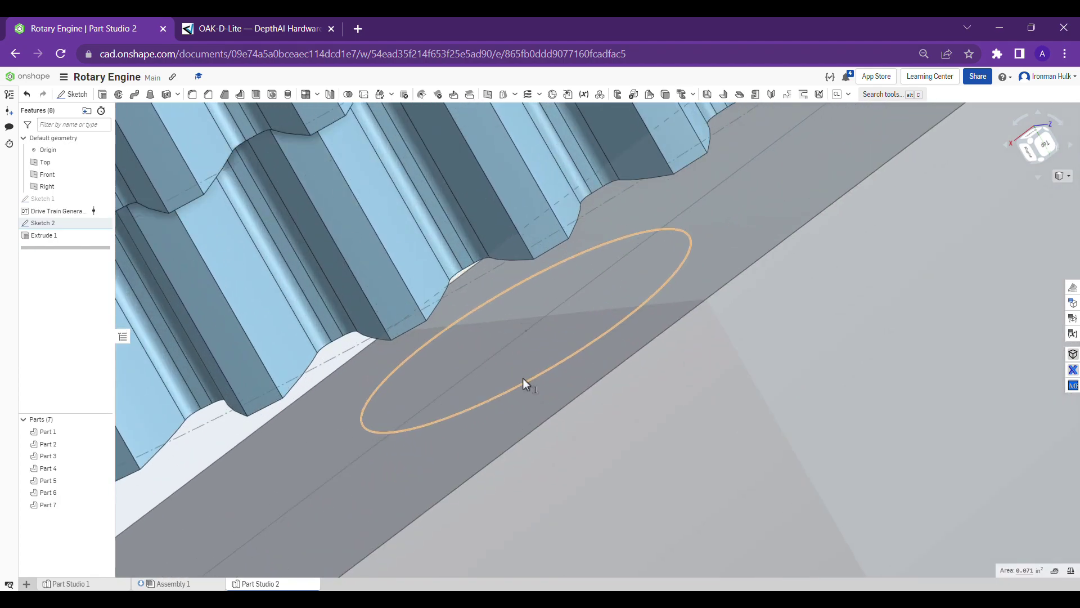
pyautogui.click(512, 356)
pyautogui.click(464, 344)
pyautogui.scroll(-5, 465, 343)
pyautogui.moveTo(796, 269); pyautogui.dragTo(626, 509, button='middle')
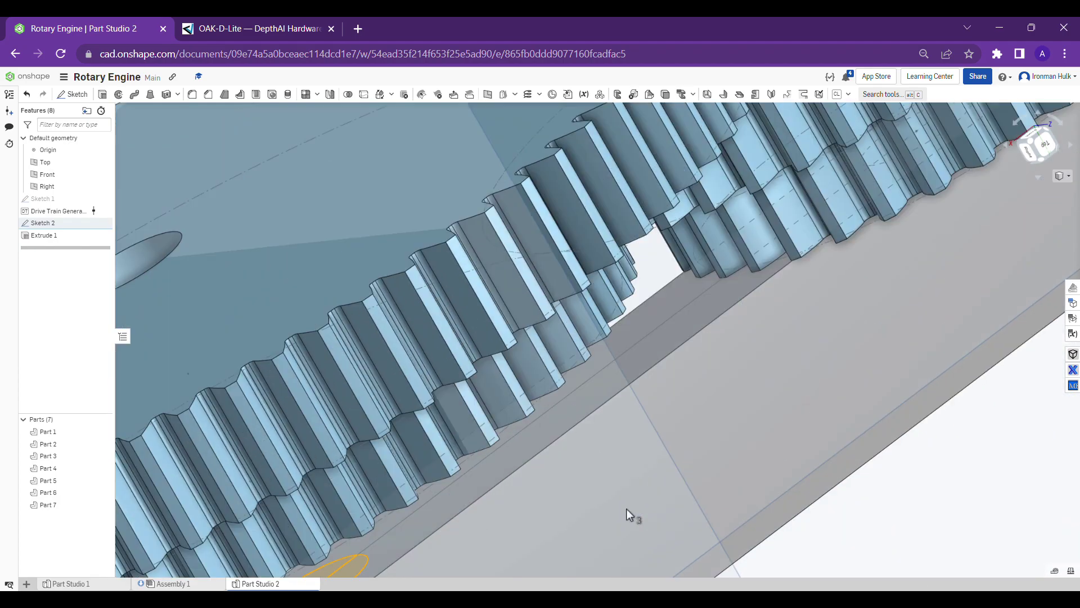
pyautogui.moveTo(707, 360); pyautogui.dragTo(726, 310, button='right')
pyautogui.scroll(-5, 726, 310)
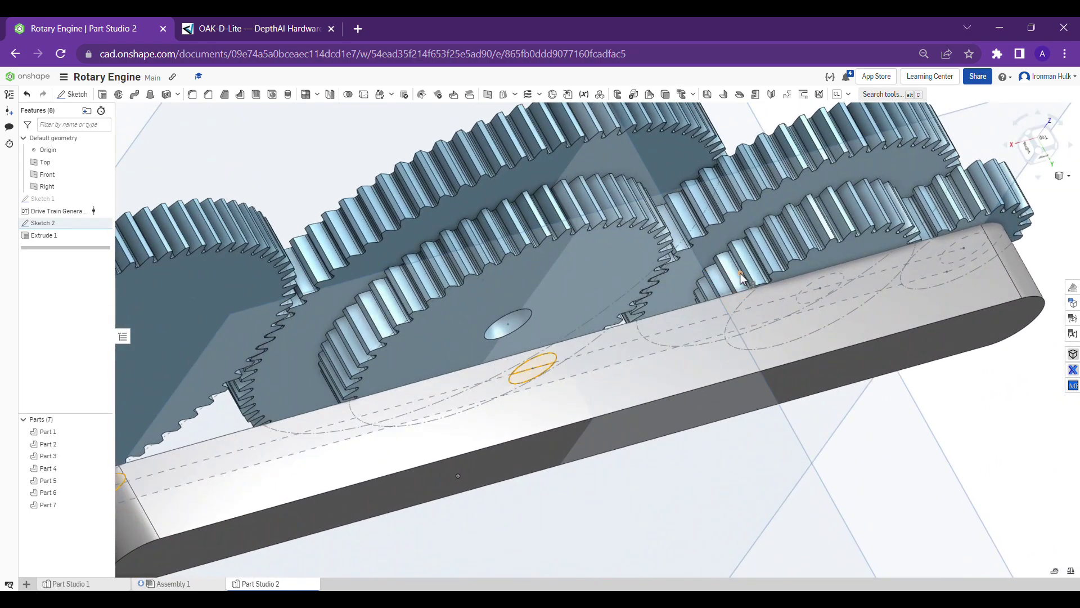
# Make the smaller compound gear (Part 2) transparent
pyautogui.rightClick(741, 275)
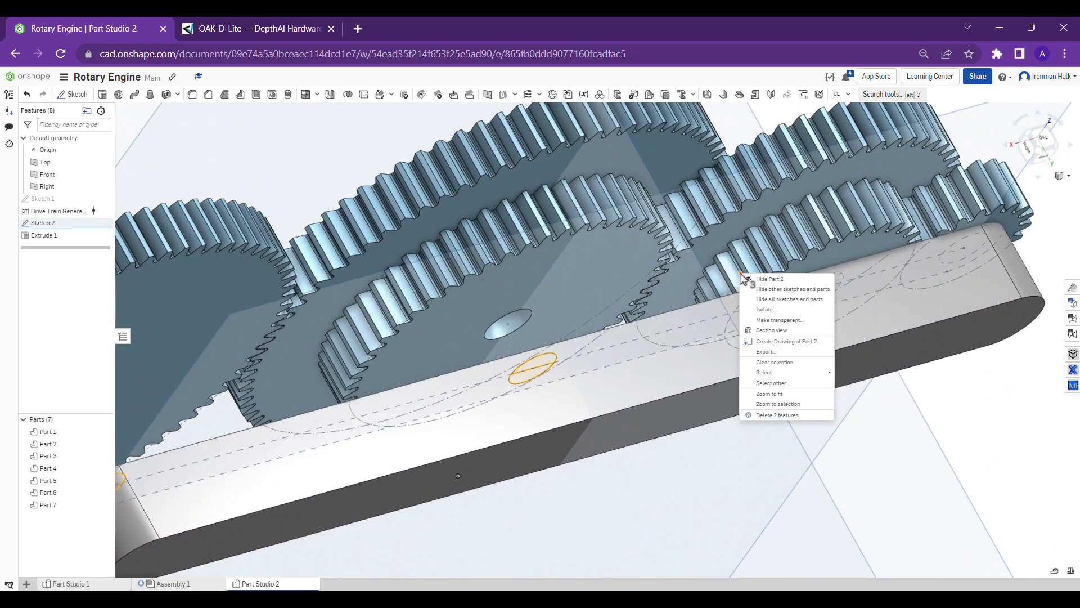
pyautogui.click(772, 320)
pyautogui.moveTo(826, 284); pyautogui.dragTo(807, 321, button='right')
# Extrude the sketch circle regions at the smaller compound gear and the smallest gear 1 in as new solids through the gears
pyautogui.scroll(10, 818, 245)
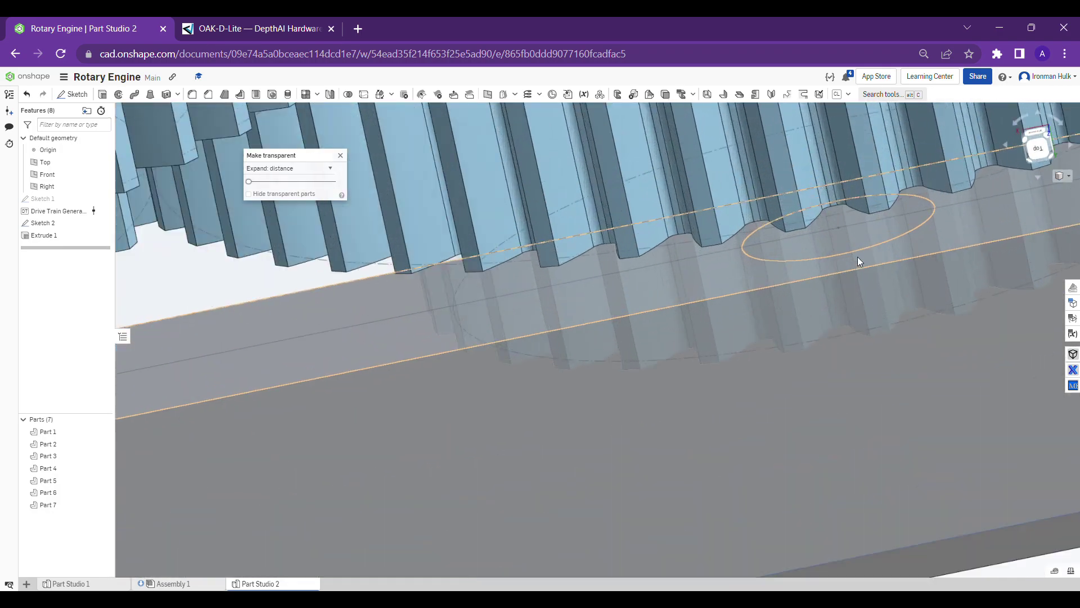
pyautogui.scroll(1, 858, 257)
pyautogui.click(850, 229)
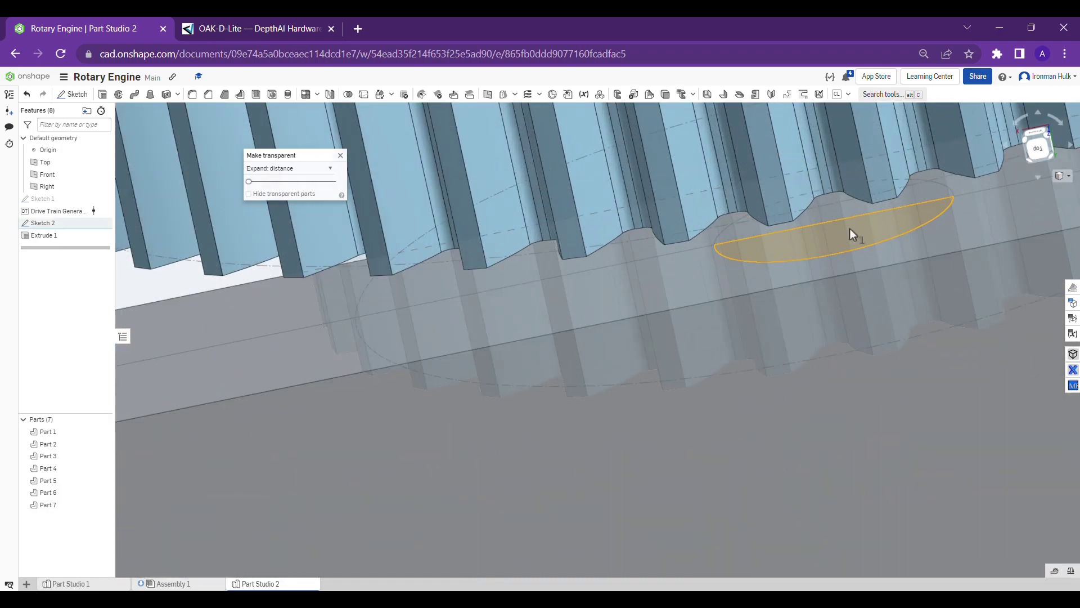
pyautogui.click(847, 211)
pyautogui.scroll(-2, 839, 304)
pyautogui.moveTo(839, 333); pyautogui.dragTo(475, 441, button='middle')
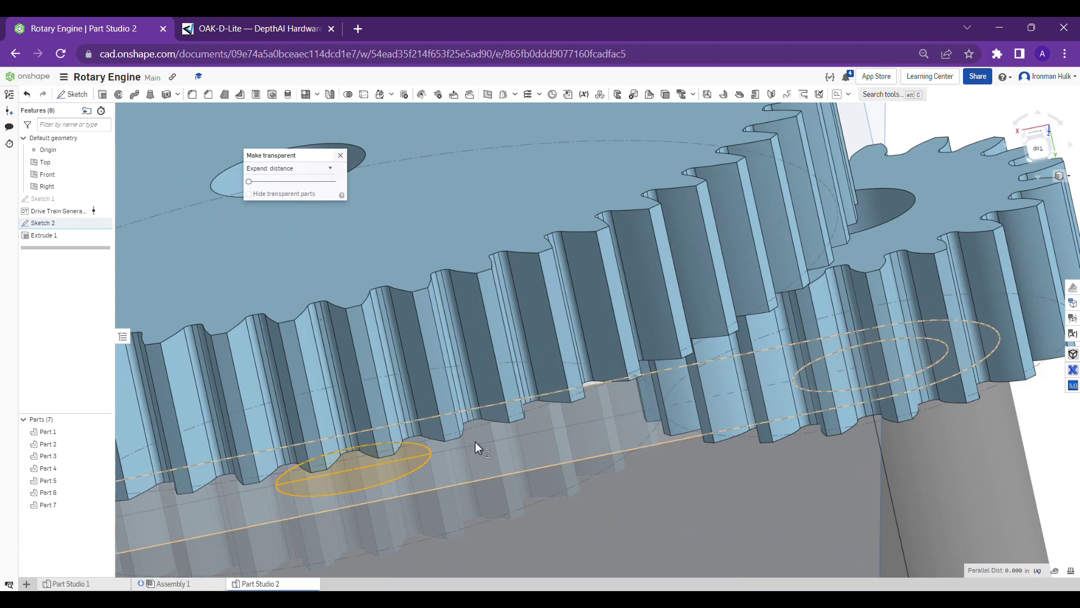
pyautogui.scroll(-5, 475, 441)
pyautogui.moveTo(630, 359); pyautogui.dragTo(535, 454, button='right')
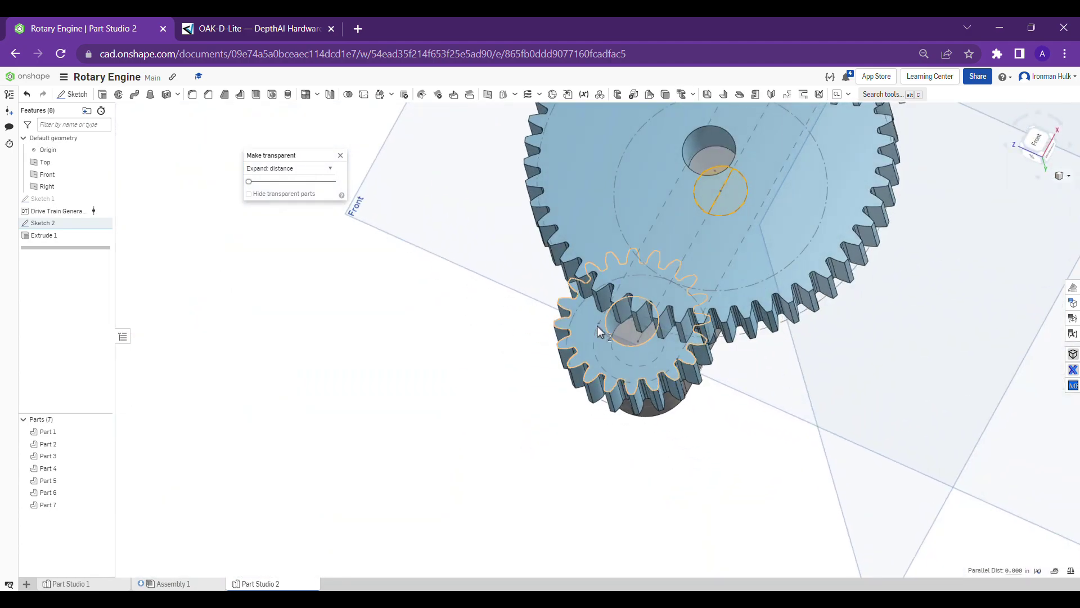
pyautogui.scroll(4, 639, 362)
pyautogui.click(650, 359)
pyautogui.scroll(-6, 651, 358)
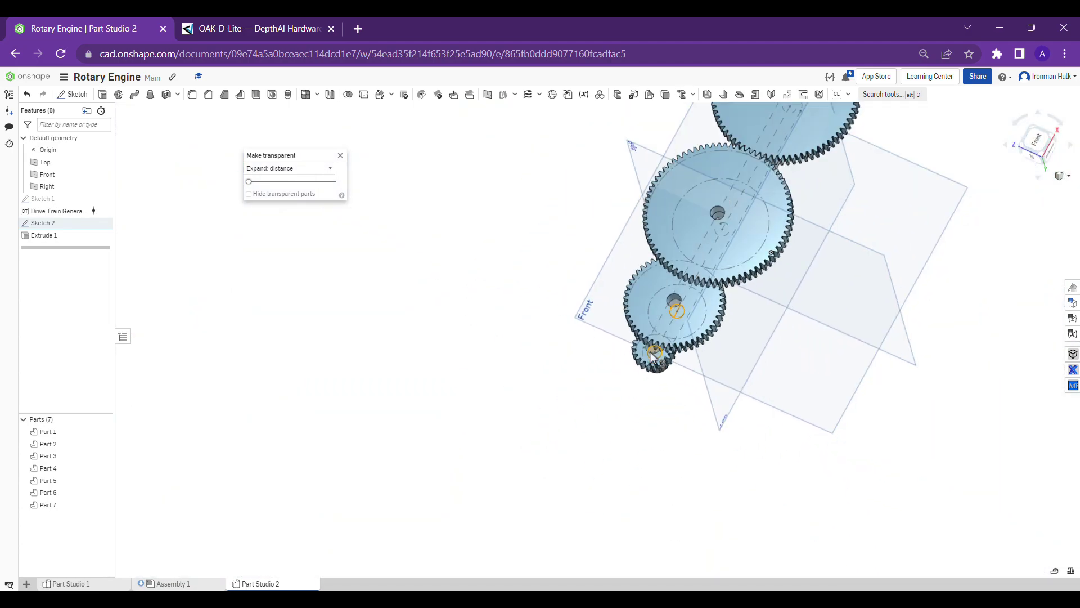
pyautogui.moveTo(651, 358); pyautogui.dragTo(786, 328, button='right')
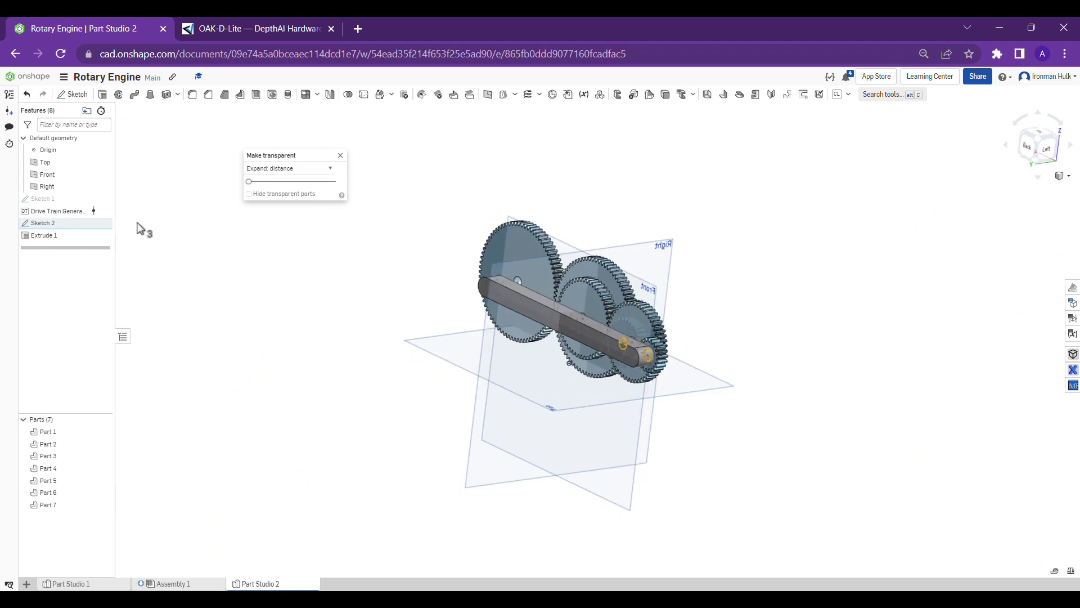
pyautogui.click(103, 95)
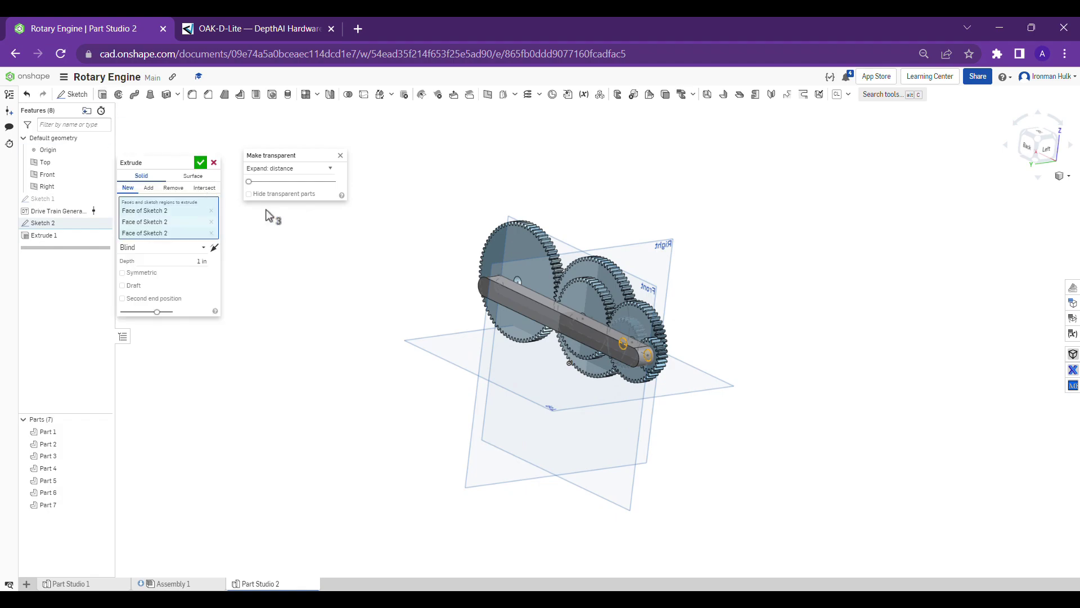
pyautogui.scroll(3, 699, 266)
pyautogui.moveTo(696, 298); pyautogui.dragTo(548, 308, button='right')
pyautogui.scroll(2, 475, 370)
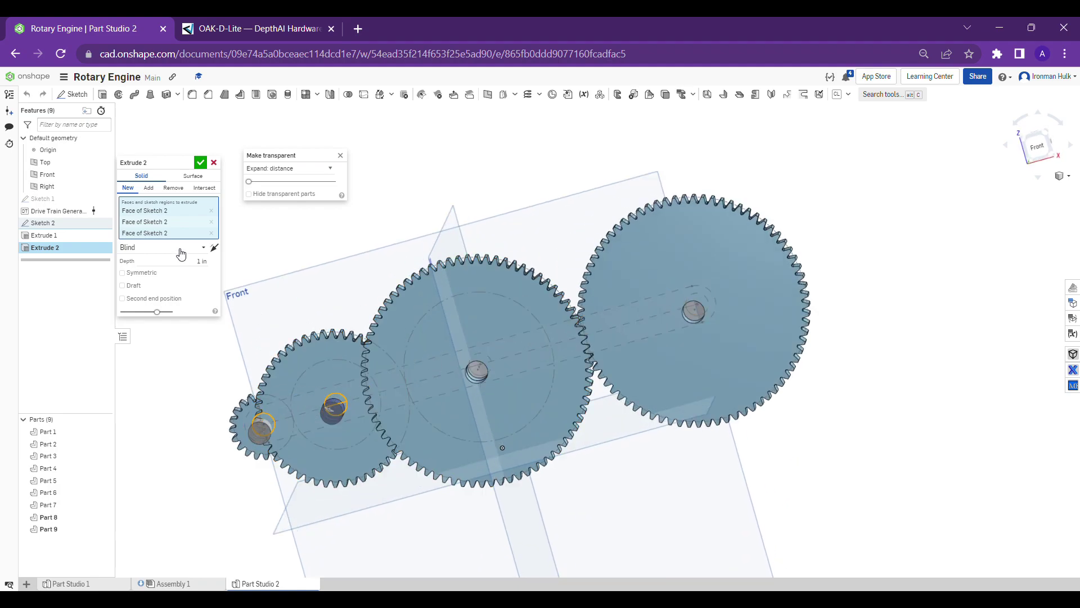
# Include the circle regions at the large compound gear and the outer large gear in the axle pin extrusion
pyautogui.scroll(5, 492, 383)
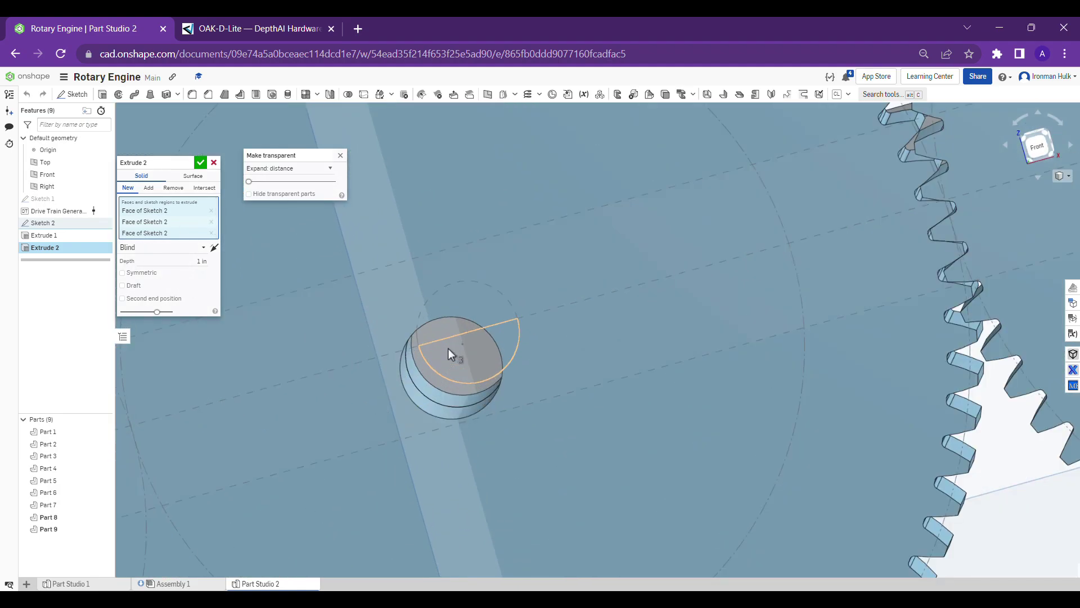
pyautogui.click(448, 349)
pyautogui.scroll(-5, 434, 326)
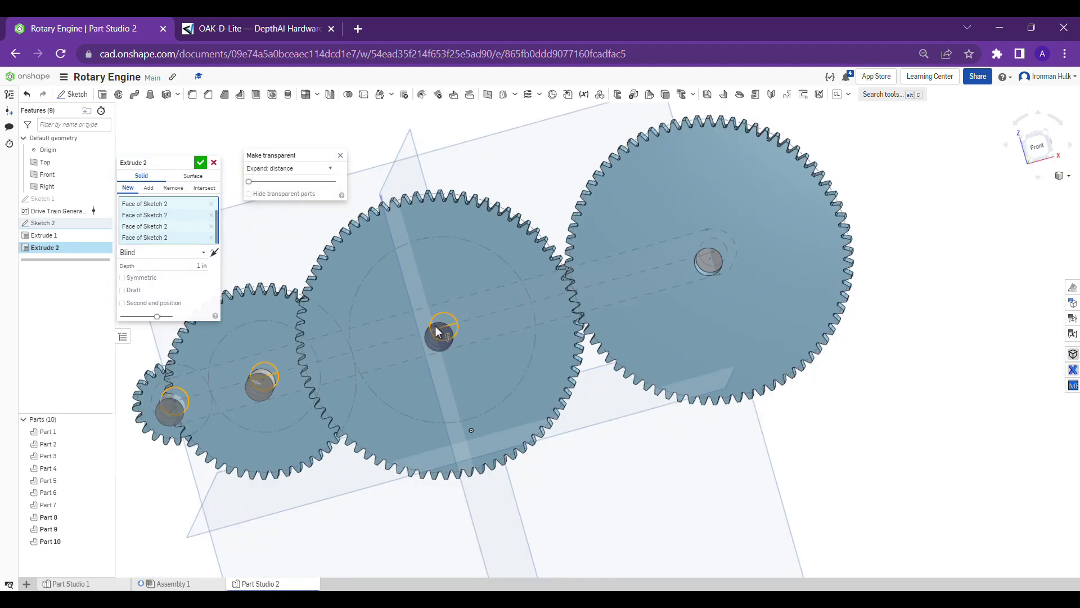
pyautogui.scroll(5, 597, 282)
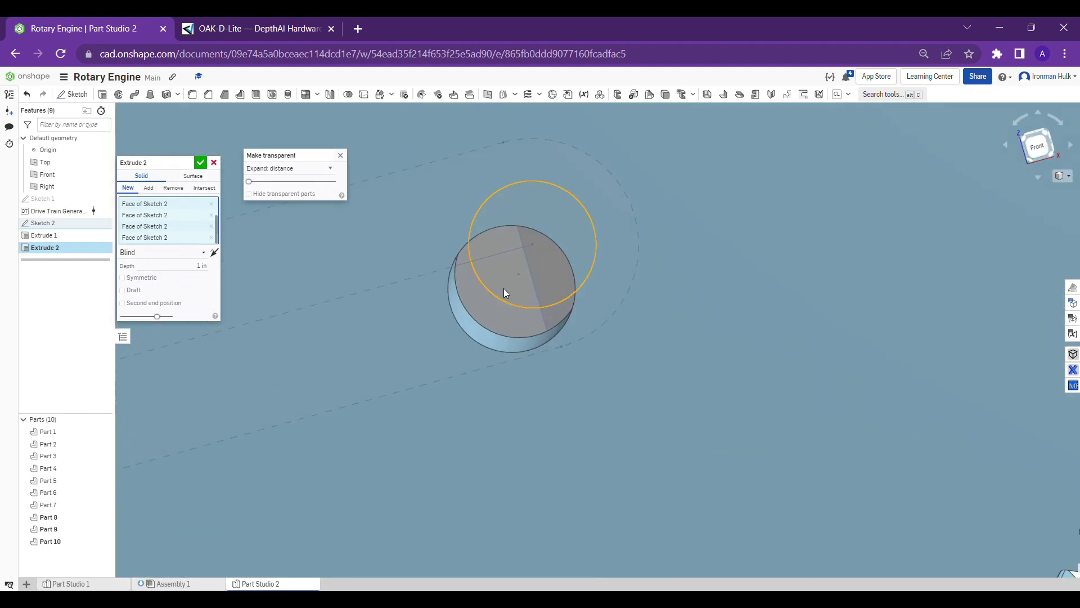
pyautogui.click(505, 289)
pyautogui.scroll(-5, 505, 289)
pyautogui.moveTo(510, 292); pyautogui.dragTo(576, 305, button='right')
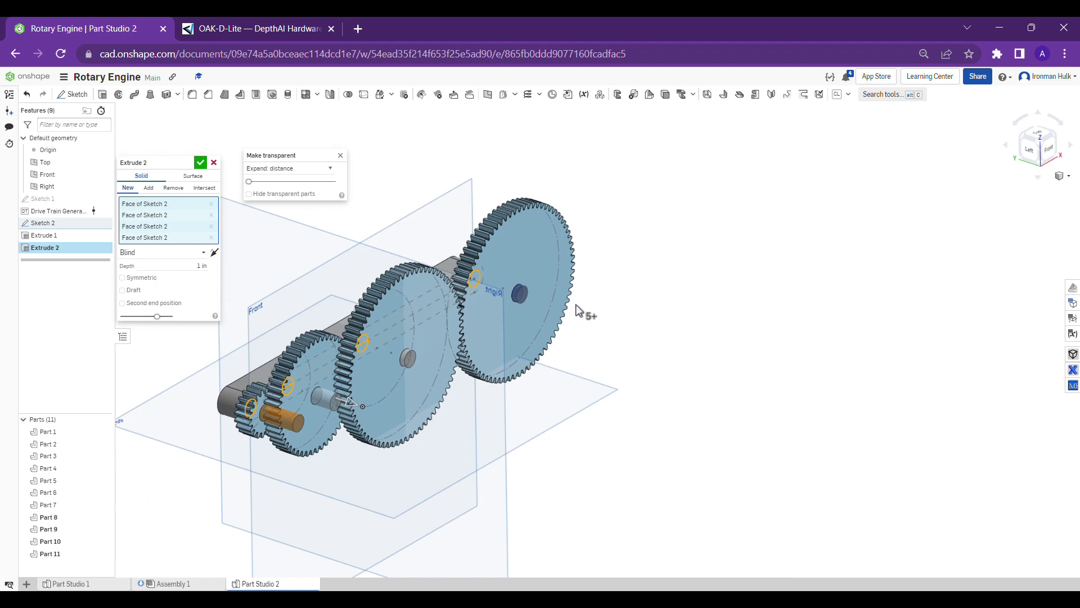
# Change the axle pin extrusion to Add and set it to merge with all parts
pyautogui.moveTo(506, 438); pyautogui.dragTo(640, 419, button='middle')
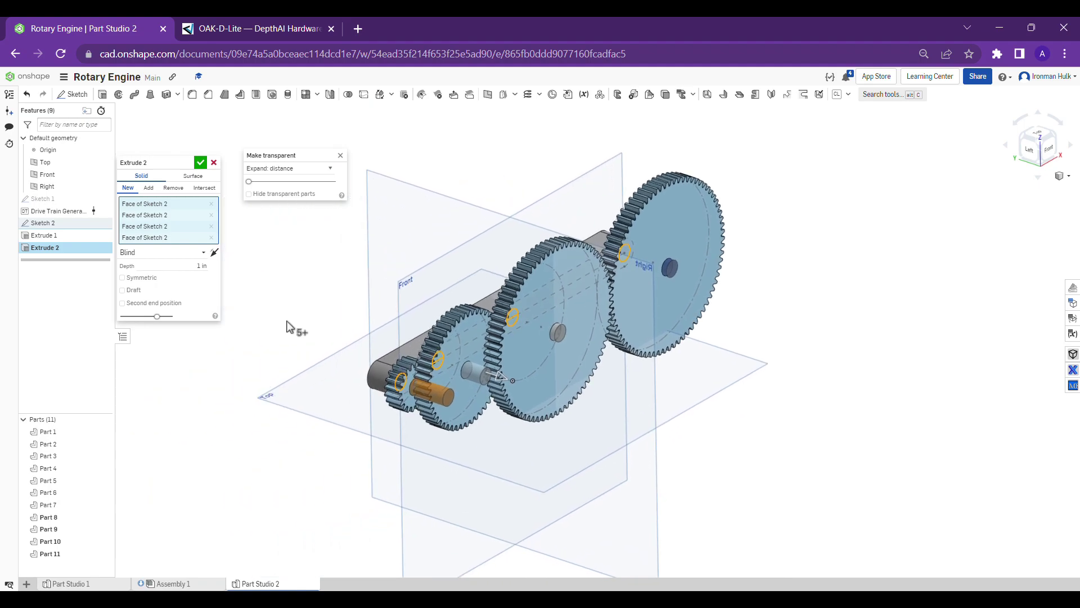
pyautogui.moveTo(354, 366); pyautogui.dragTo(454, 312, button='right')
pyautogui.moveTo(337, 363); pyautogui.dragTo(298, 313, button='right')
pyautogui.click(149, 189)
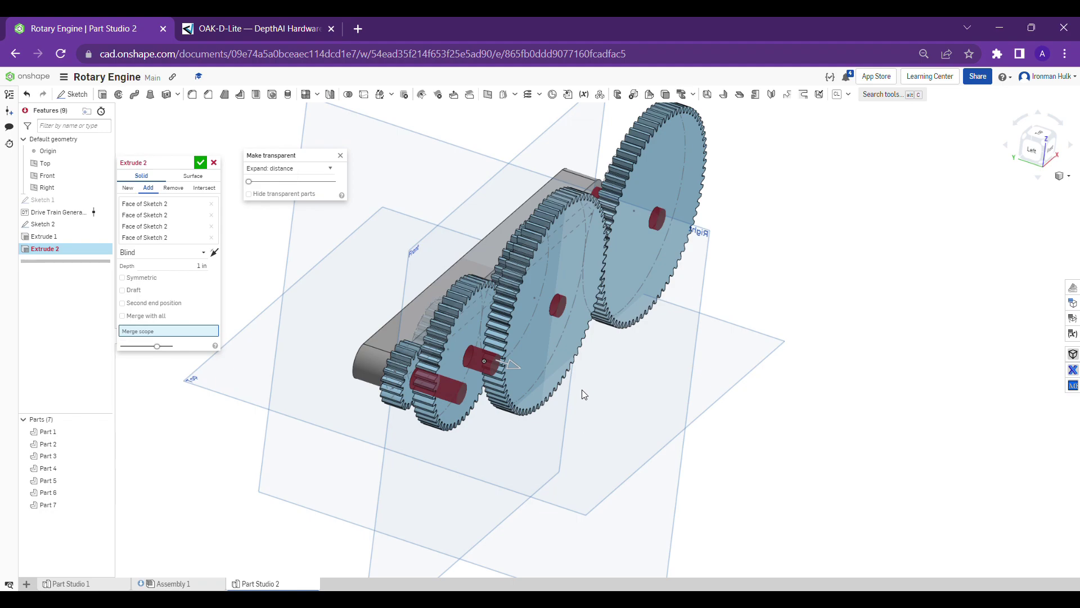
pyautogui.scroll(2, 582, 389)
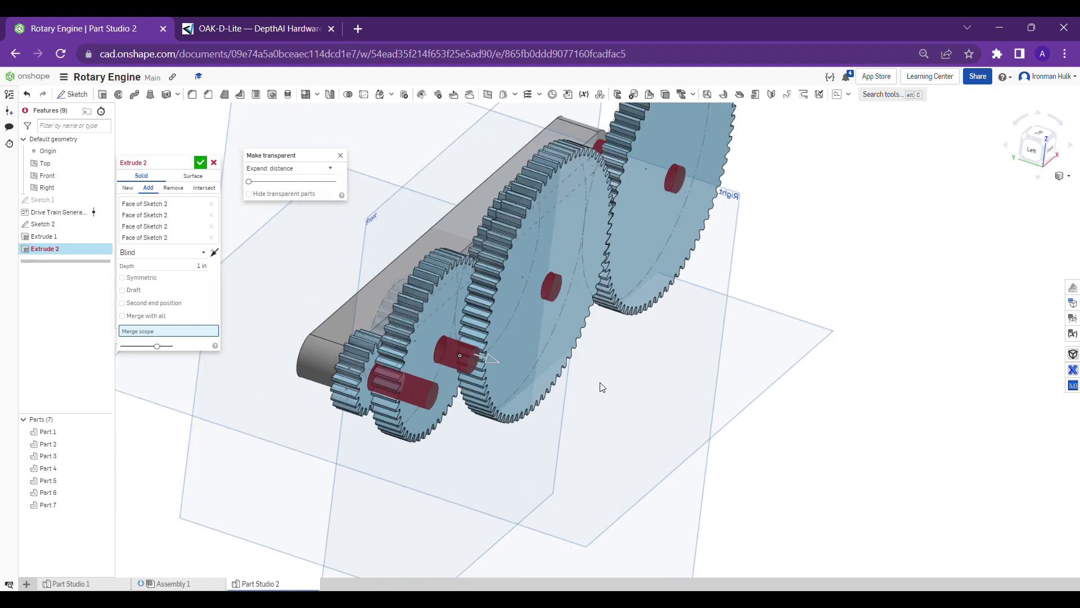
pyautogui.moveTo(599, 383); pyautogui.dragTo(600, 417, button='middle')
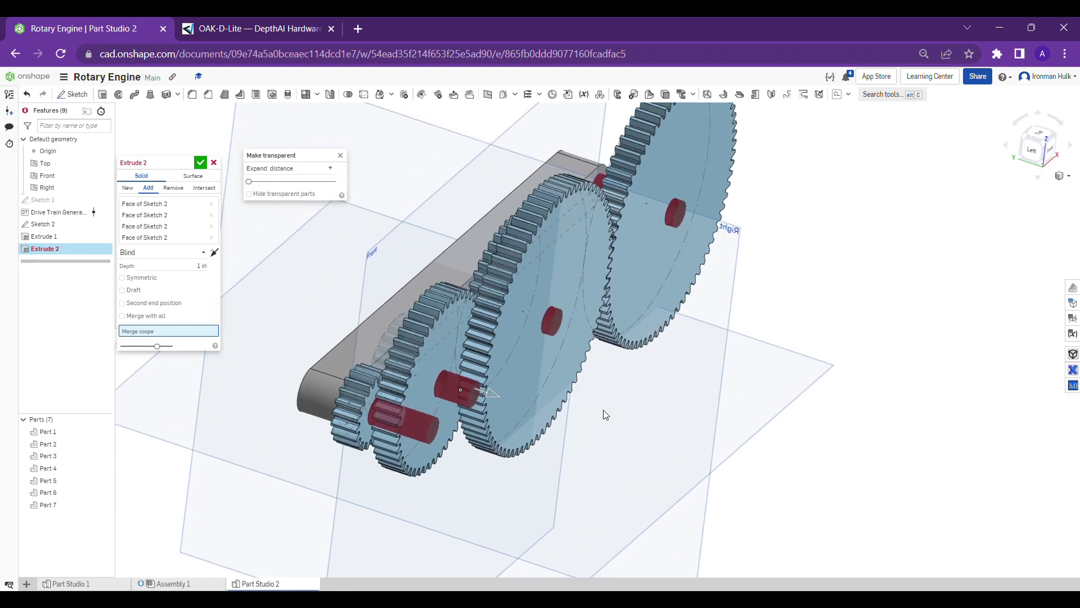
pyautogui.scroll(-3, 603, 409)
pyautogui.moveTo(603, 410); pyautogui.dragTo(596, 404, button='right')
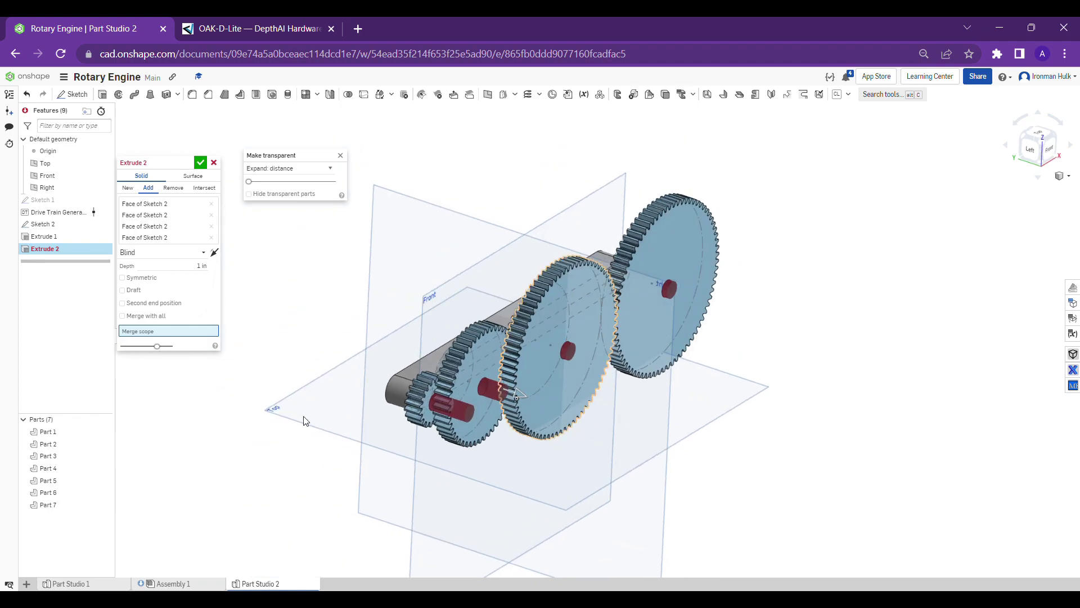
pyautogui.click(163, 318)
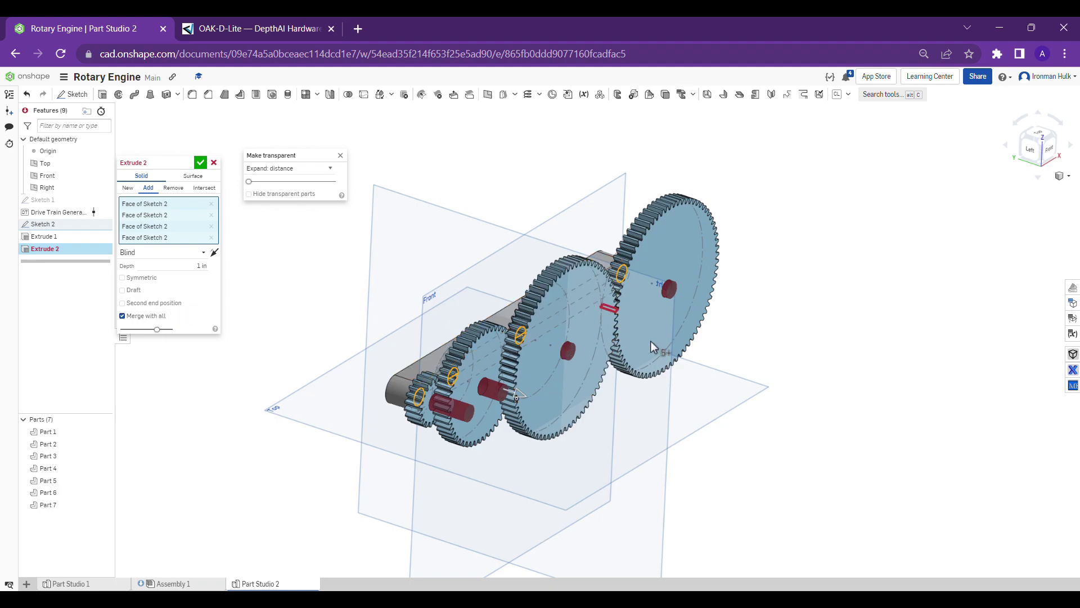
pyautogui.moveTo(650, 341); pyautogui.dragTo(578, 342, button='right')
pyautogui.scroll(5, 561, 274)
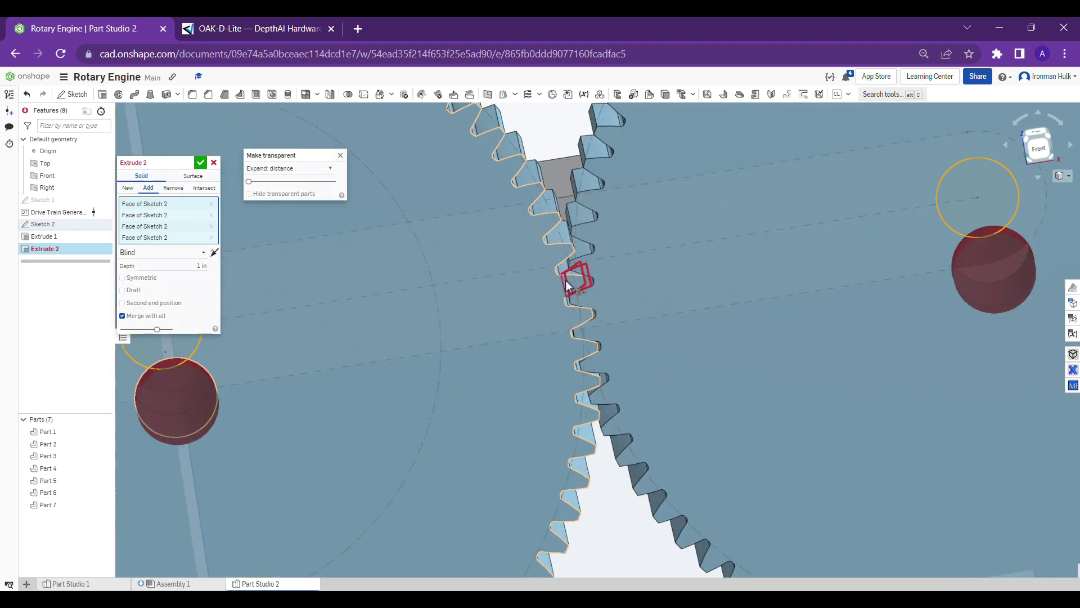
# Turn off merging with all parts and merge the axle pin extrusion only with the slot-shaped support bar (Part 7)
pyautogui.moveTo(613, 296)
pyautogui.mouseDown(button='right')
pyautogui.moveTo(612, 273)
pyautogui.moveTo(592, 275)
pyautogui.moveTo(598, 282)
pyautogui.mouseUp(button='right')
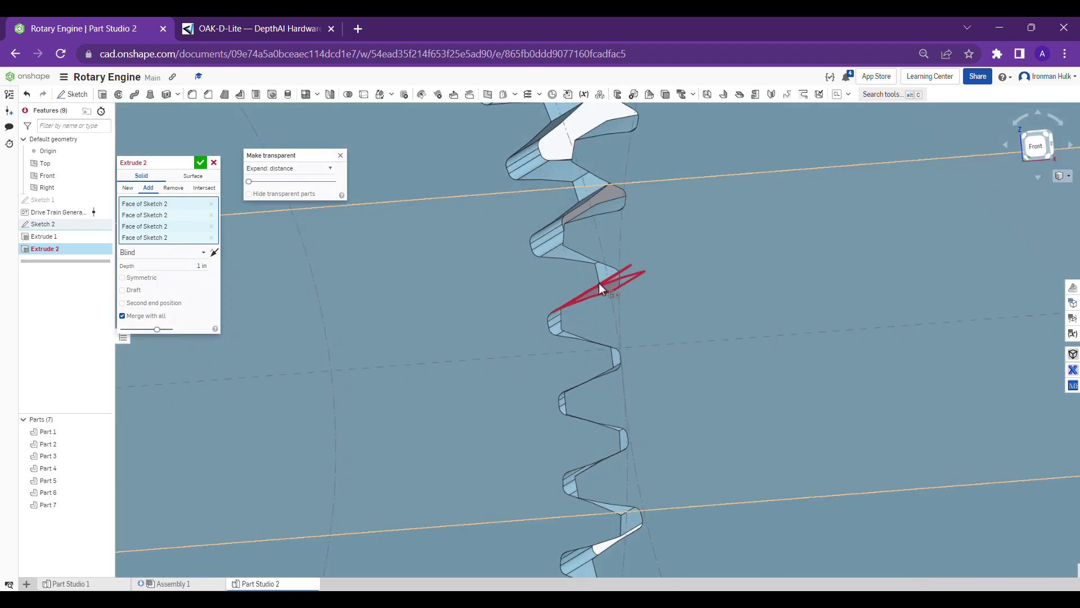
pyautogui.scroll(-10, 552, 350)
pyautogui.scroll(4, 400, 372)
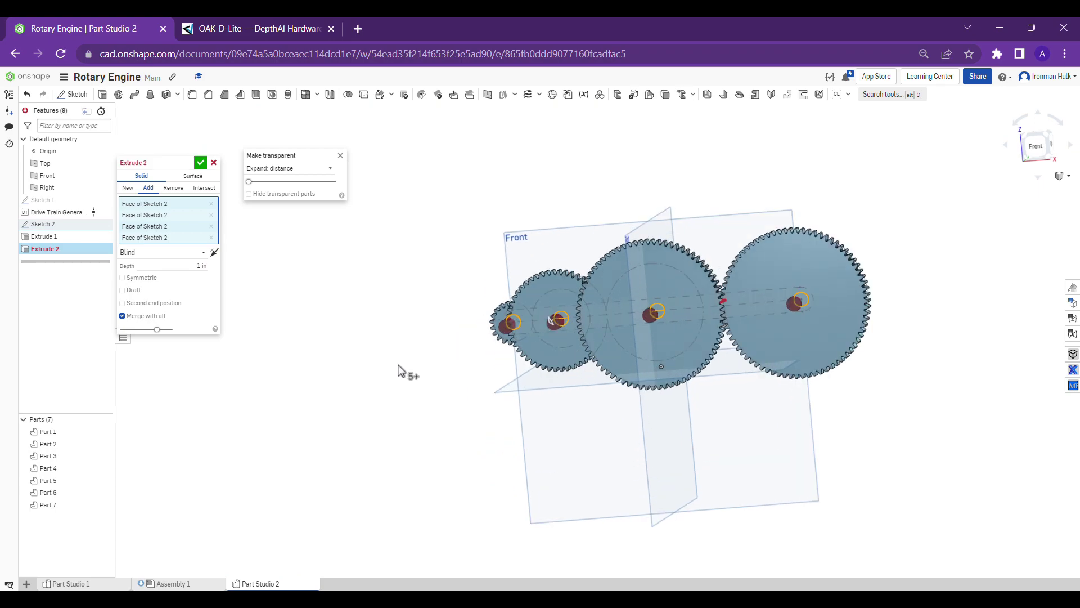
pyautogui.moveTo(398, 366); pyautogui.dragTo(414, 373, button='right')
pyautogui.click(128, 319)
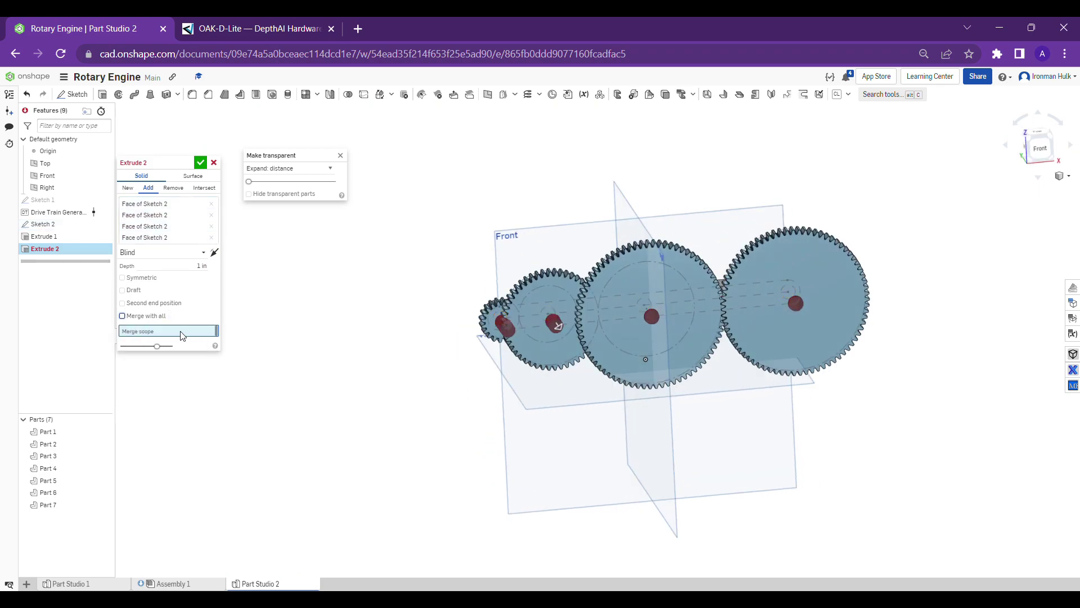
pyautogui.moveTo(394, 312); pyautogui.dragTo(512, 326, button='right')
pyautogui.scroll(3, 482, 308)
pyautogui.click(723, 321)
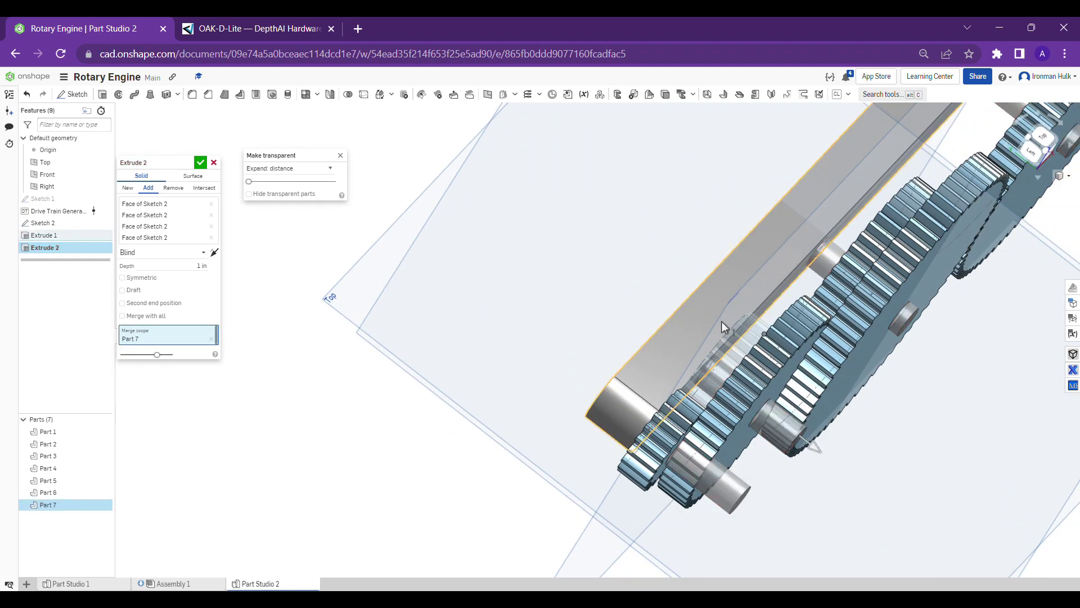
pyautogui.moveTo(781, 238); pyautogui.dragTo(549, 489, button='middle')
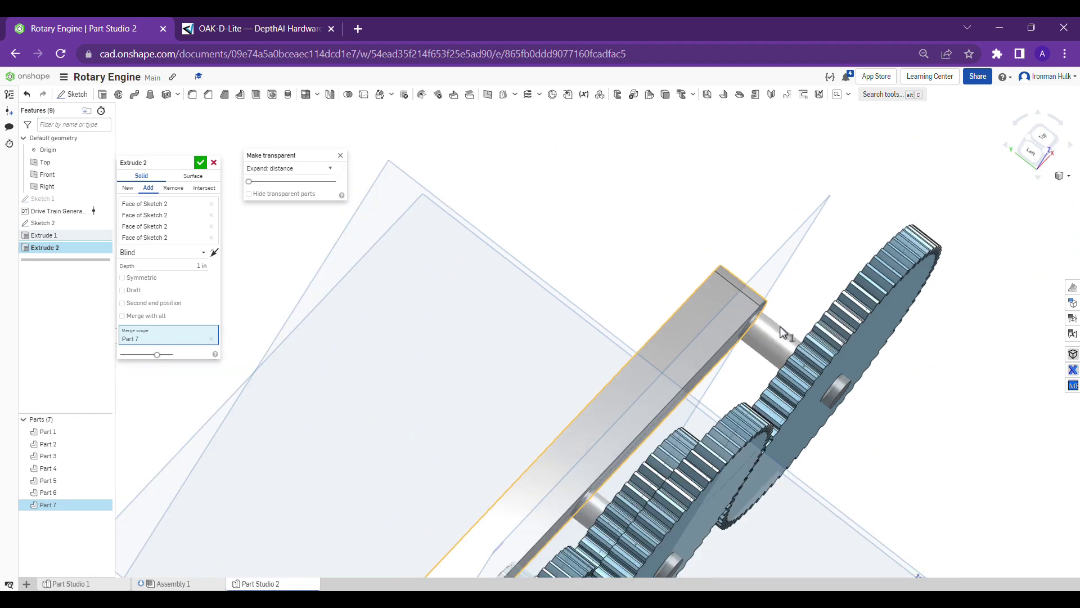
pyautogui.scroll(-4, 688, 360)
pyautogui.scroll(4, 600, 443)
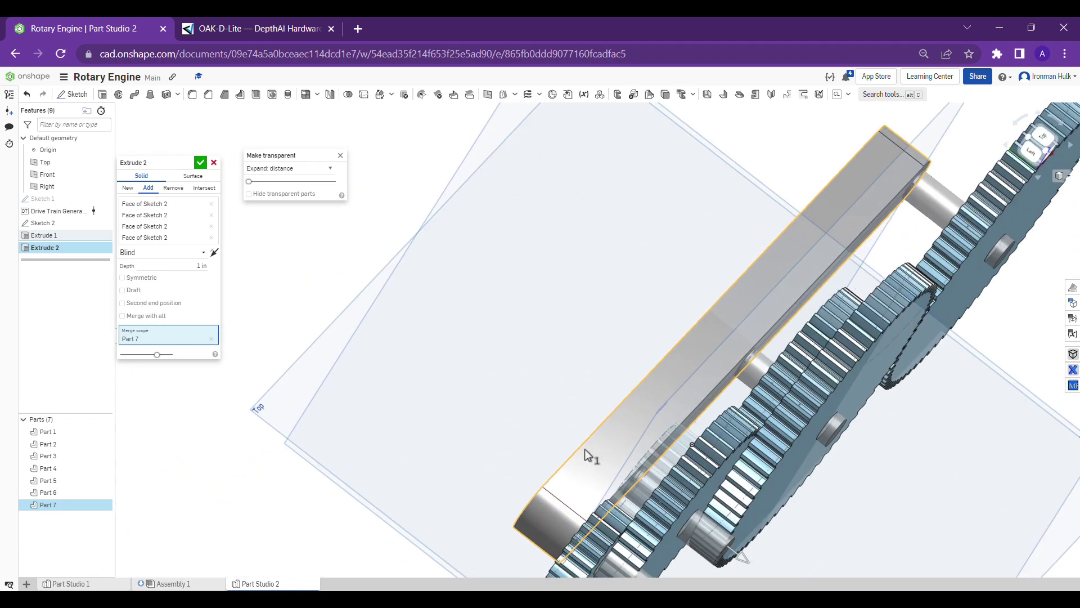
pyautogui.moveTo(584, 452); pyautogui.dragTo(647, 342, button='middle')
pyautogui.scroll(-1, 648, 343)
pyautogui.moveTo(647, 342); pyautogui.dragTo(786, 367, button='right')
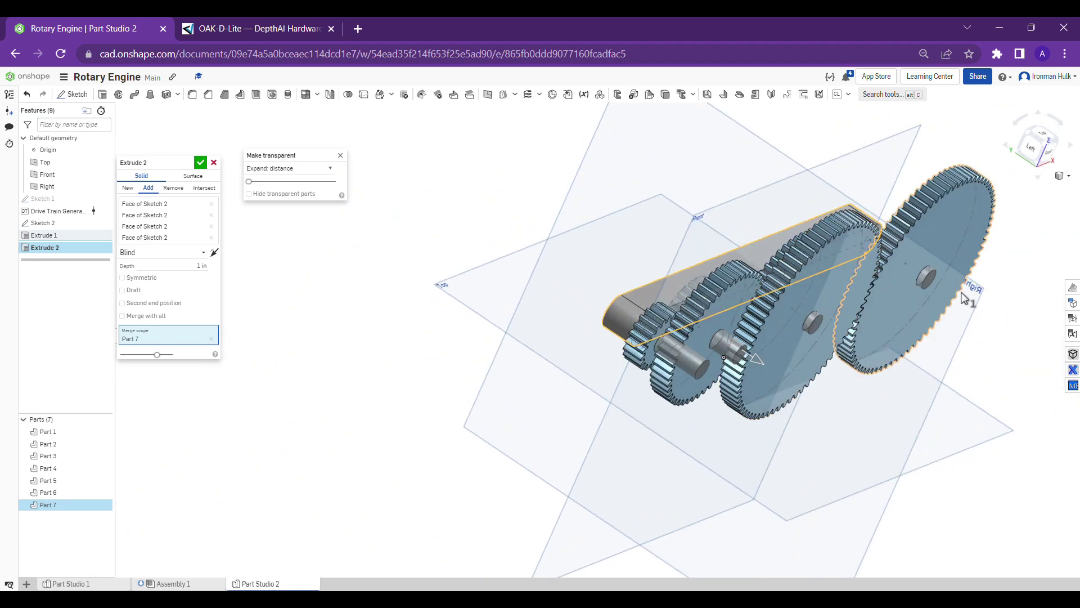
pyautogui.click(200, 163)
# Inspect the pins between the gears and the support bar, and end the transparent display of the smaller compound gear
pyautogui.scroll(-2, 334, 374)
pyautogui.scroll(2, 541, 341)
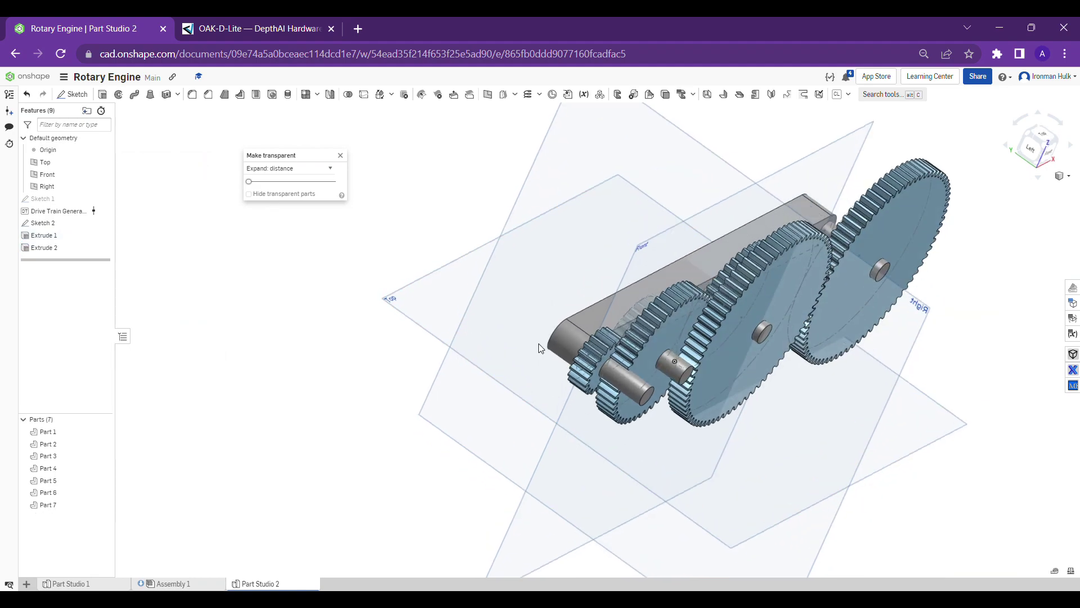
pyautogui.moveTo(539, 345); pyautogui.dragTo(353, 333, button='right')
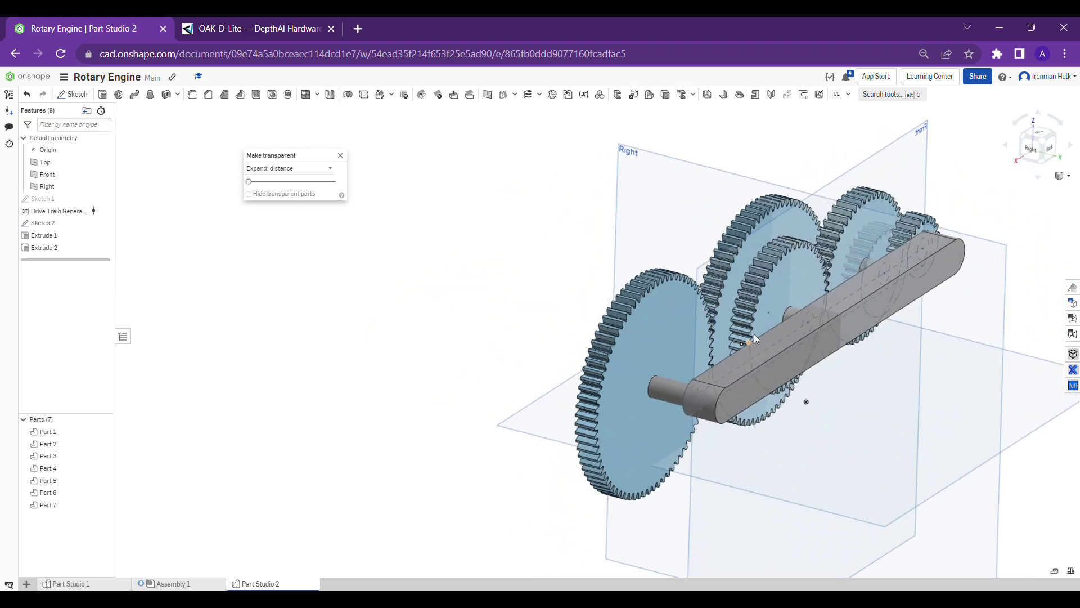
pyautogui.moveTo(754, 333); pyautogui.dragTo(492, 390, button='middle')
pyautogui.scroll(3, 523, 353)
pyautogui.moveTo(524, 352); pyautogui.dragTo(530, 376, button='right')
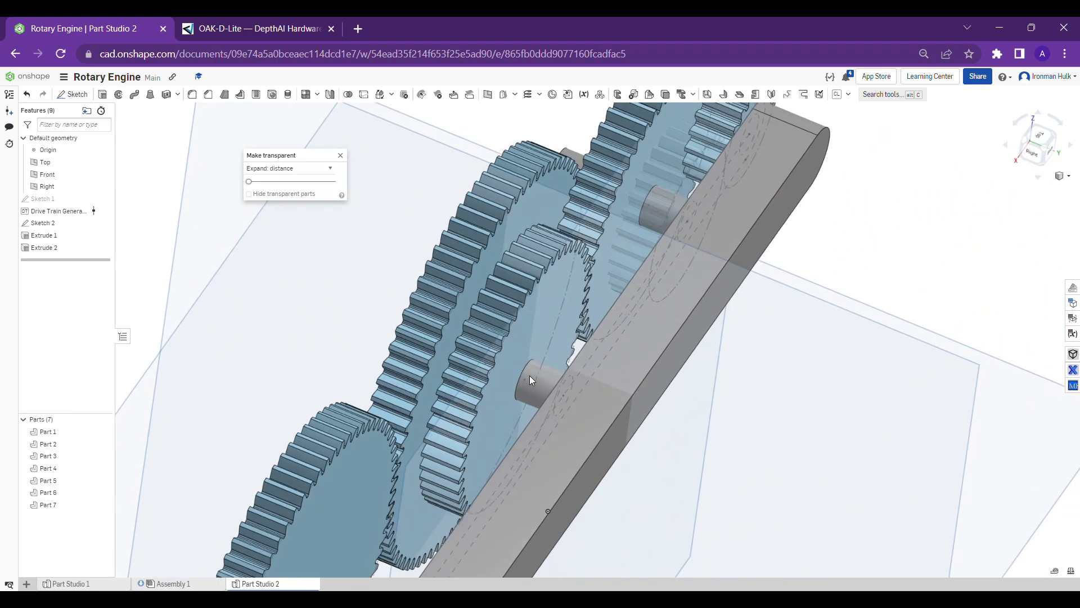
pyautogui.scroll(-3, 530, 381)
pyautogui.moveTo(575, 339); pyautogui.dragTo(596, 276, button='right')
pyautogui.scroll(2, 647, 296)
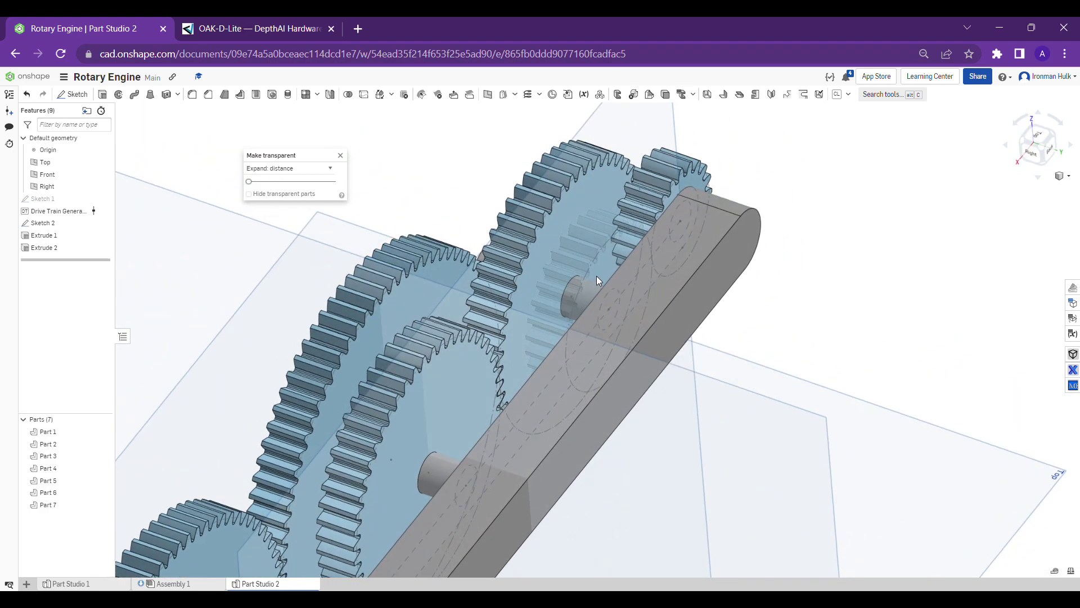
pyautogui.click(341, 156)
pyautogui.scroll(-3, 562, 277)
pyautogui.moveTo(506, 370); pyautogui.dragTo(601, 310, button='middle')
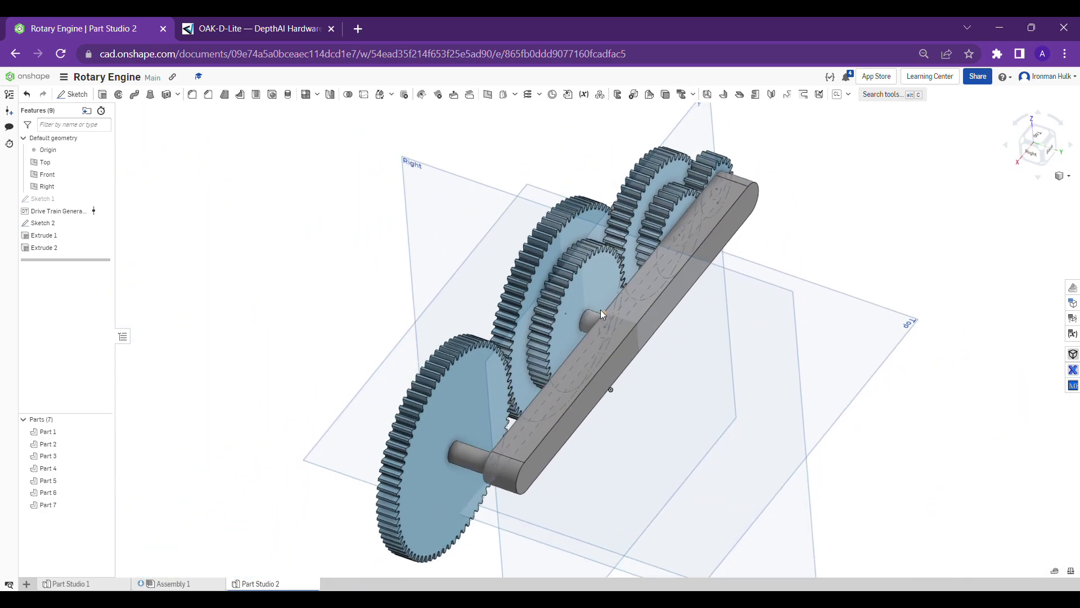
# Unite the two gears of the large compound gear (Part 5 and Part 4) with a Boolean Union
pyautogui.moveTo(601, 310); pyautogui.dragTo(573, 394, button='right')
pyautogui.scroll(-4, 587, 346)
pyautogui.scroll(3, 587, 347)
pyautogui.scroll(-1, 575, 349)
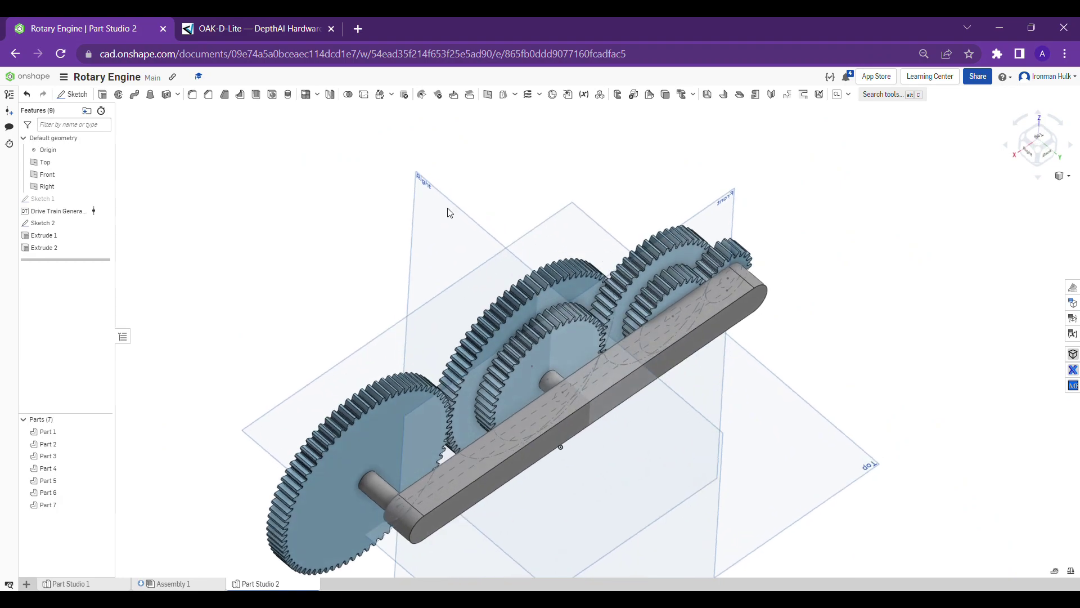
pyautogui.click(351, 97)
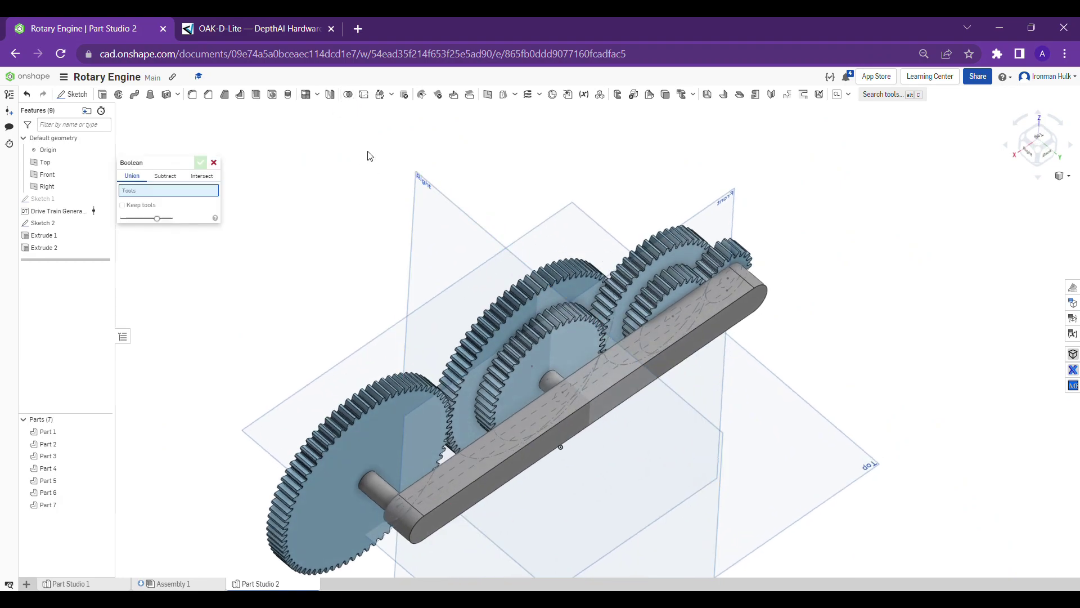
pyautogui.scroll(1, 376, 282)
pyautogui.moveTo(376, 282); pyautogui.dragTo(388, 273, button='right')
pyautogui.scroll(3, 560, 376)
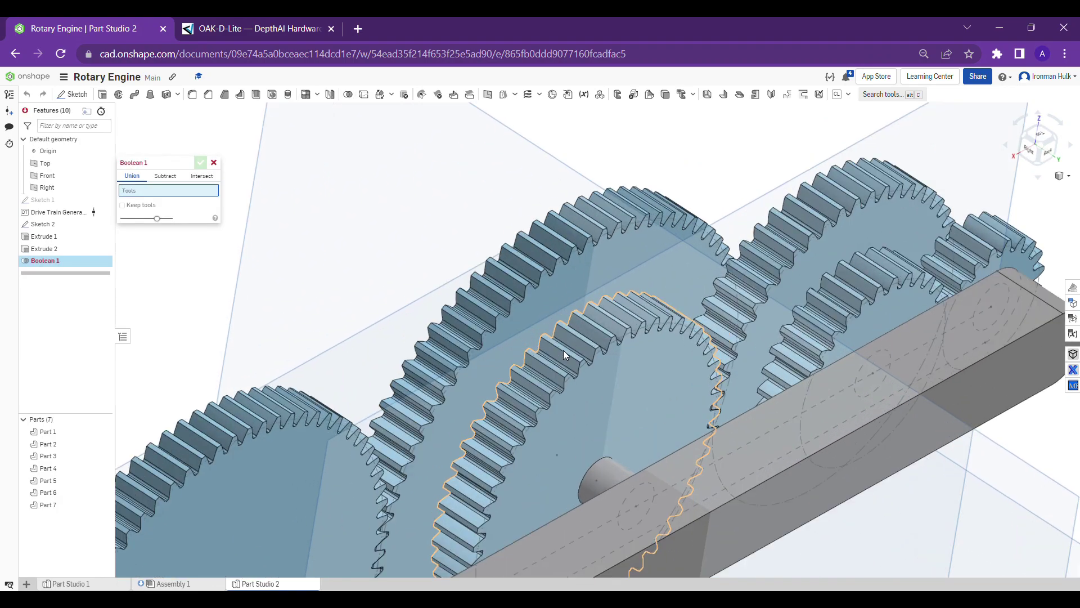
pyautogui.click(594, 365)
pyautogui.click(598, 369)
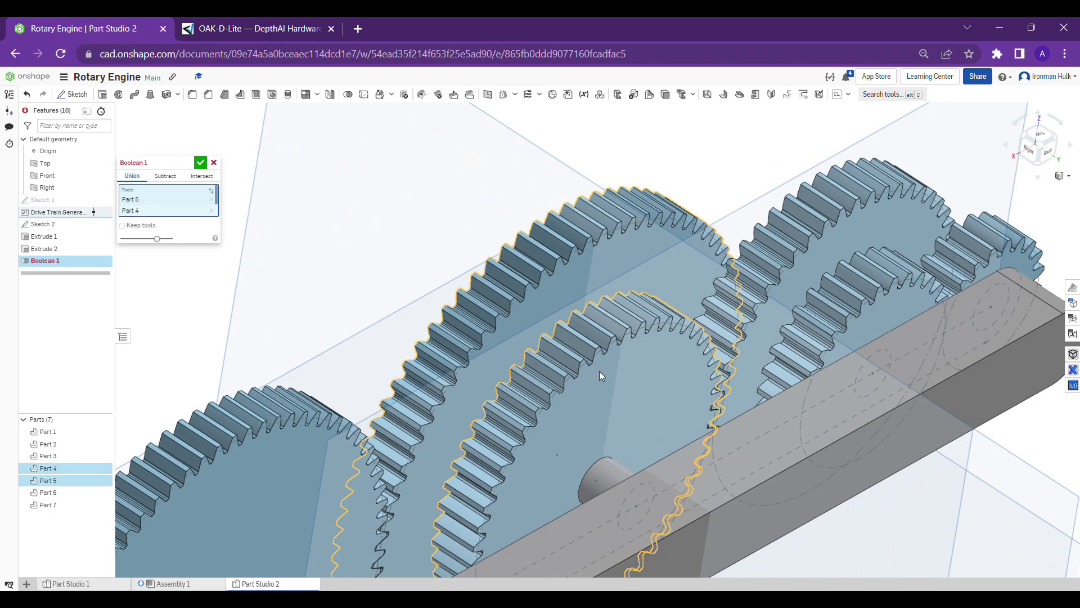
pyautogui.scroll(-4, 599, 371)
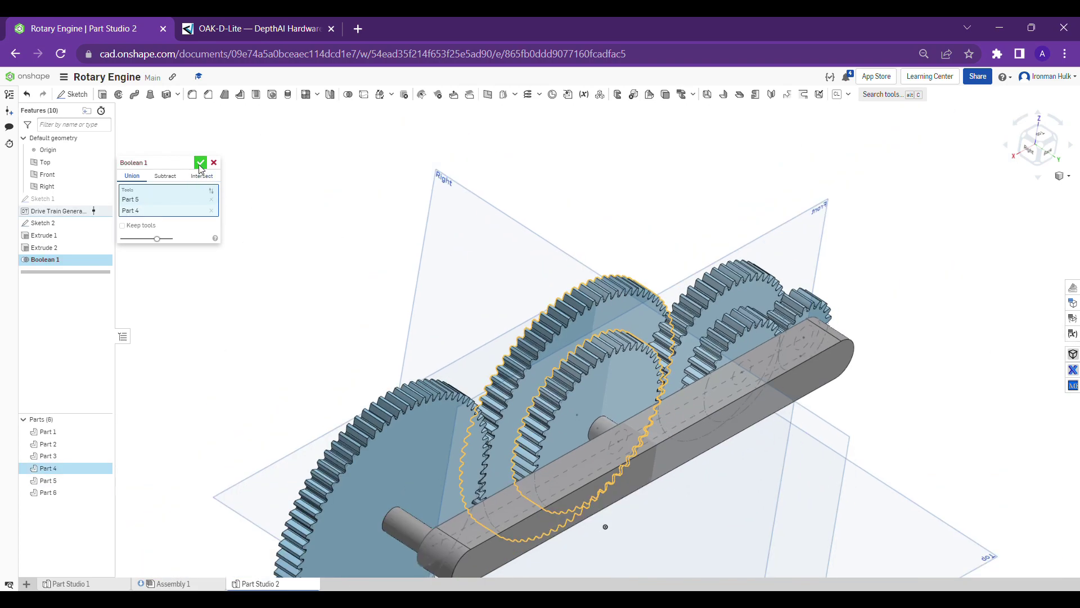
pyautogui.click(201, 163)
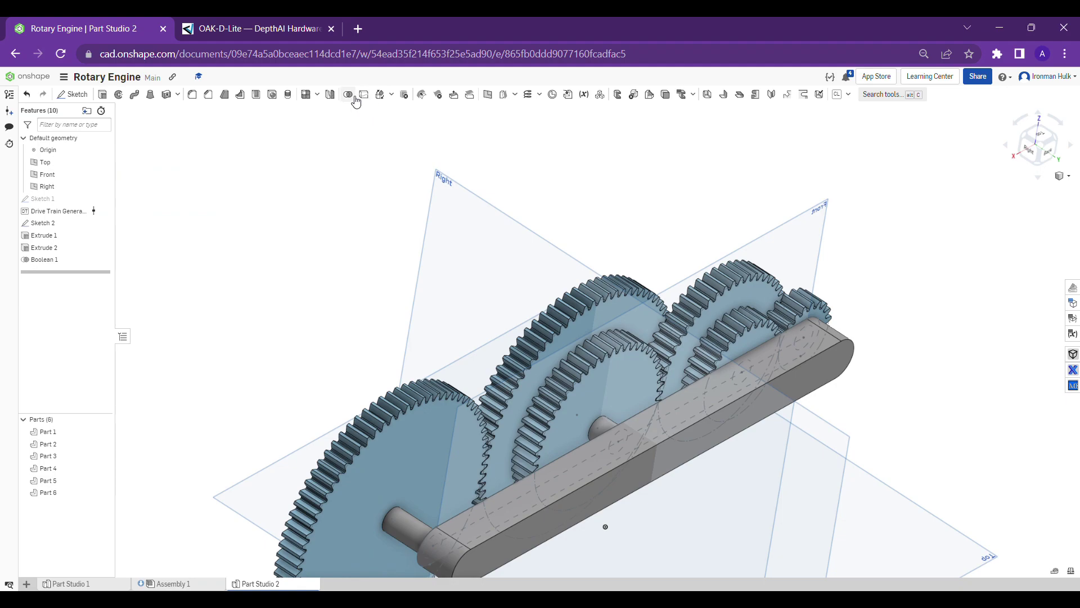
# Unite the two gears of the smaller compound gear with a second Boolean Union
pyautogui.scroll(3, 752, 286)
pyautogui.click(749, 294)
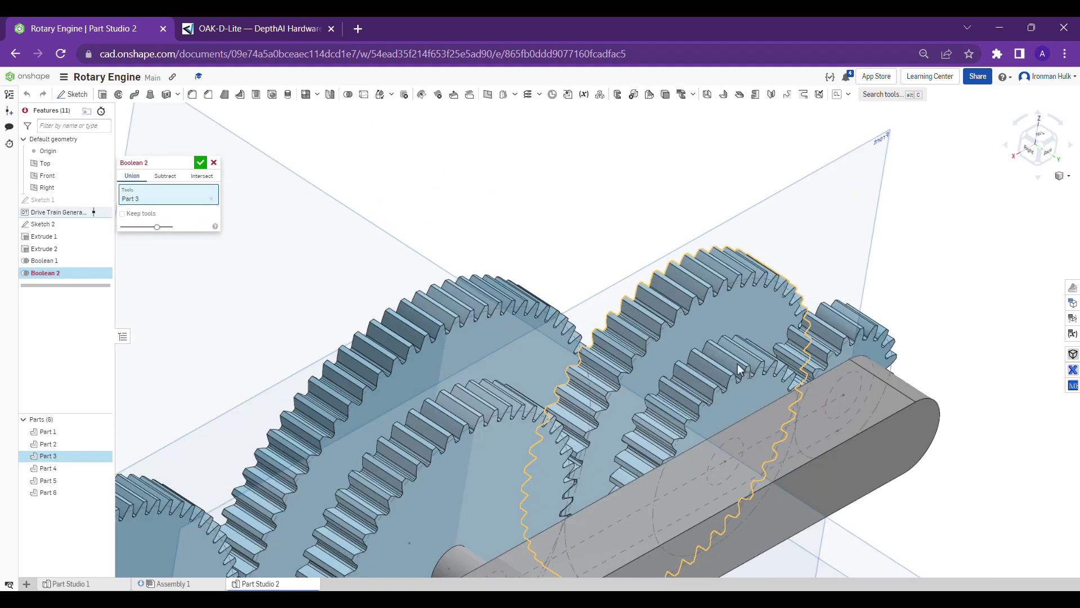
pyautogui.click(749, 397)
pyautogui.scroll(-1, 749, 398)
pyautogui.click(201, 163)
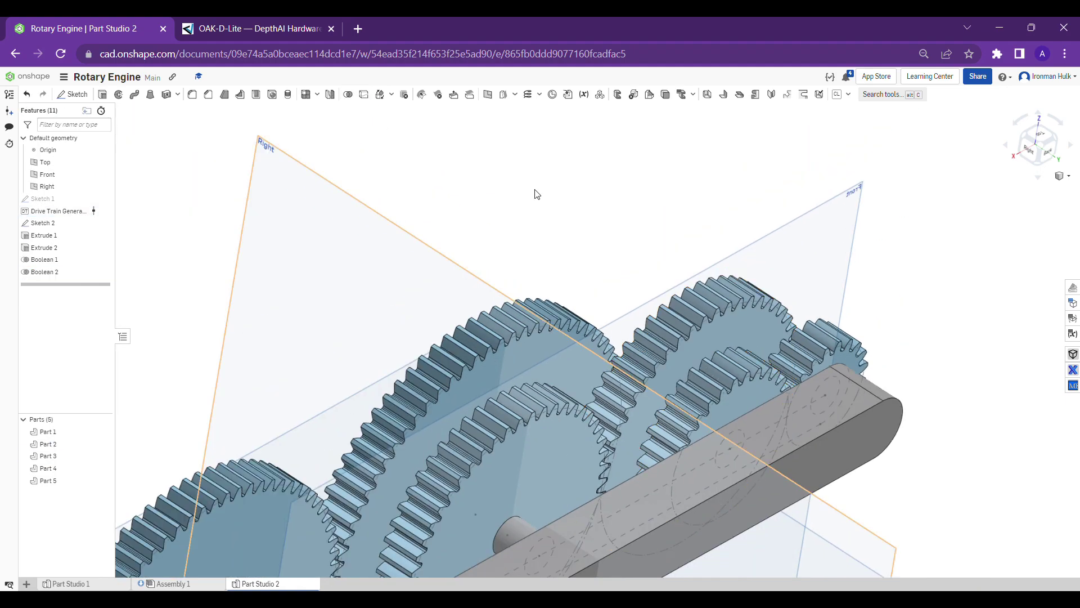
# Create a new assembly, Assembly 2, in the document and open it
pyautogui.scroll(-3, 588, 190)
pyautogui.scroll(4, 703, 230)
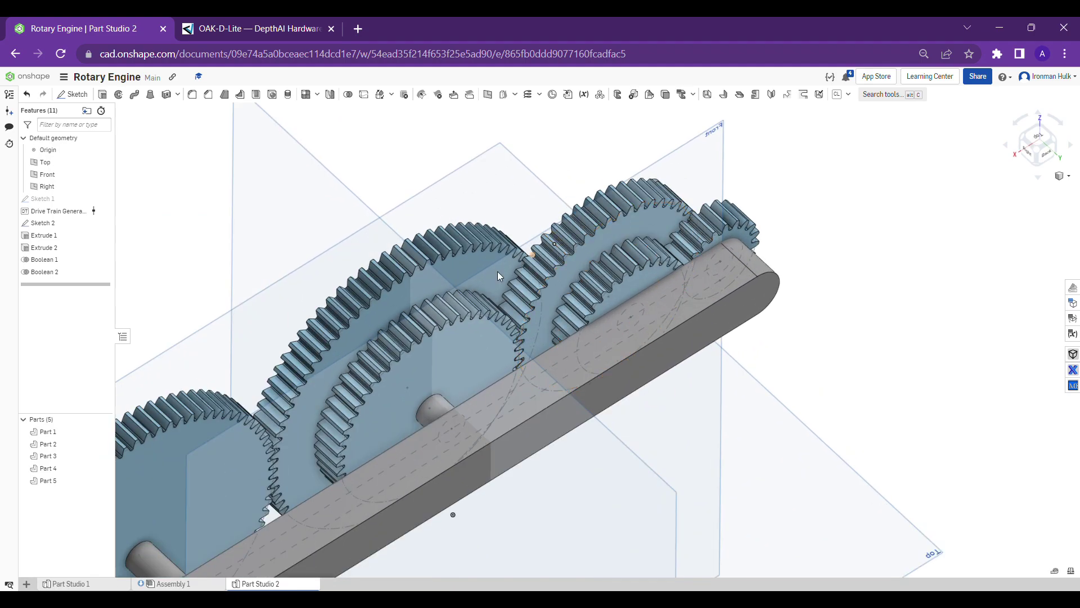
pyautogui.scroll(-1, 441, 304)
pyautogui.scroll(-3, 559, 414)
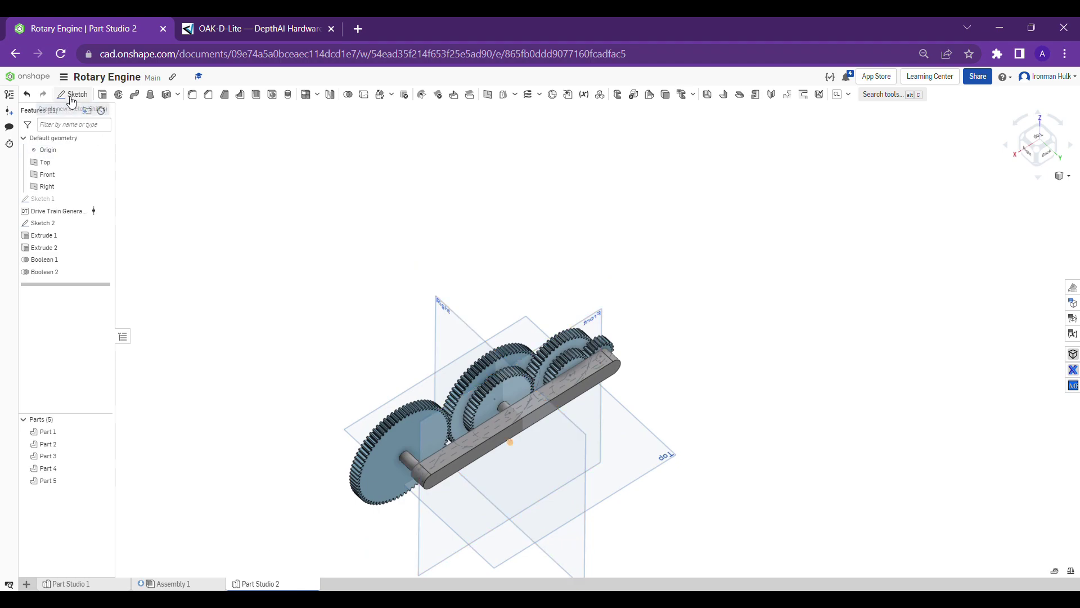
pyautogui.click(26, 584)
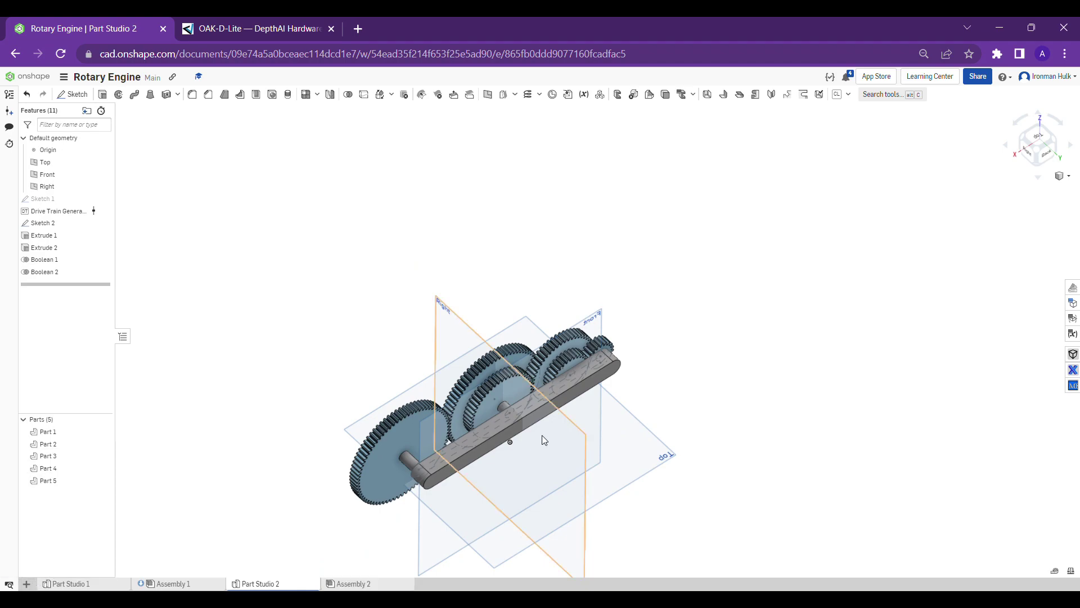
pyautogui.click(355, 584)
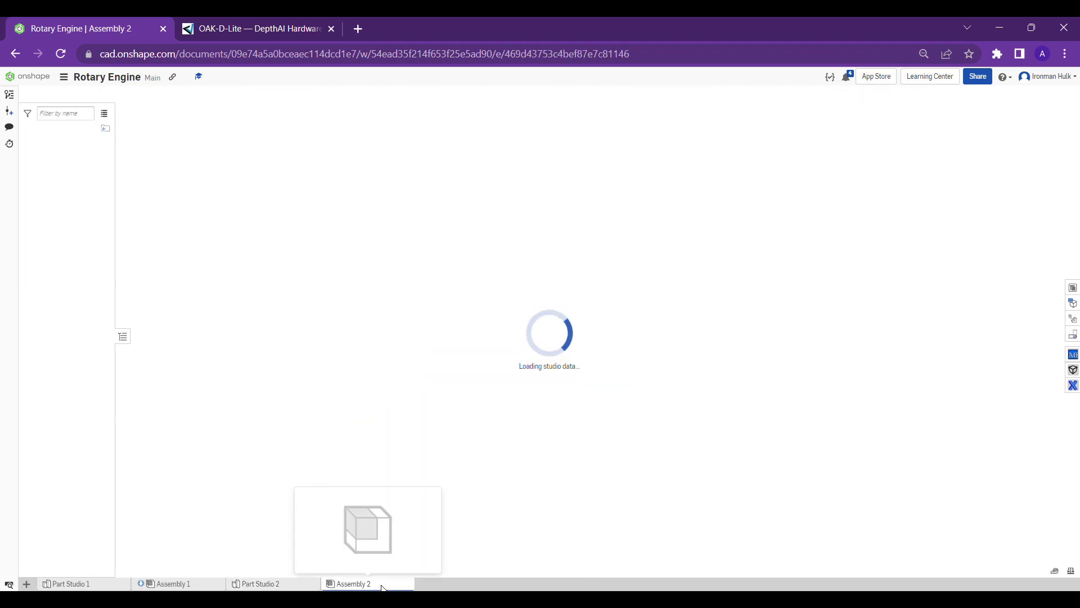
# Insert all parts of Part Studio 2 into the assembly
pyautogui.click(91, 94)
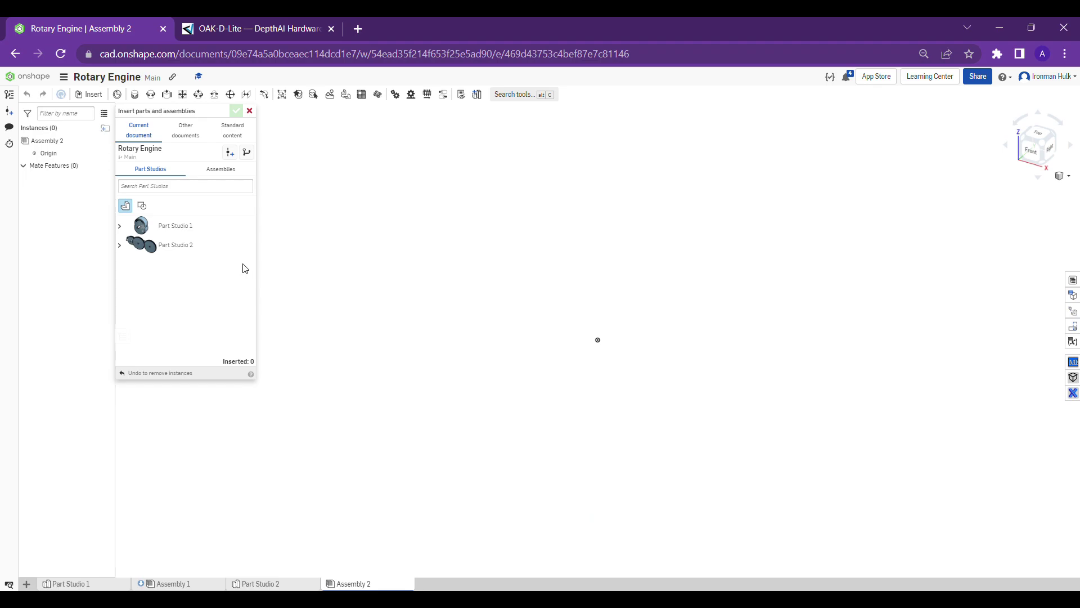
pyautogui.click(178, 252)
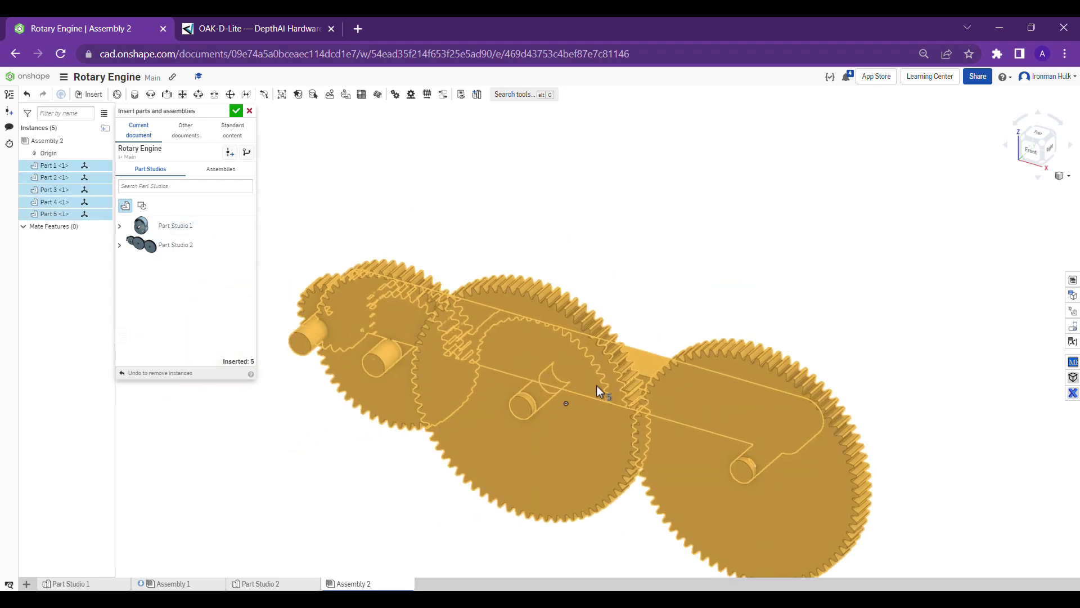
pyautogui.click(620, 365)
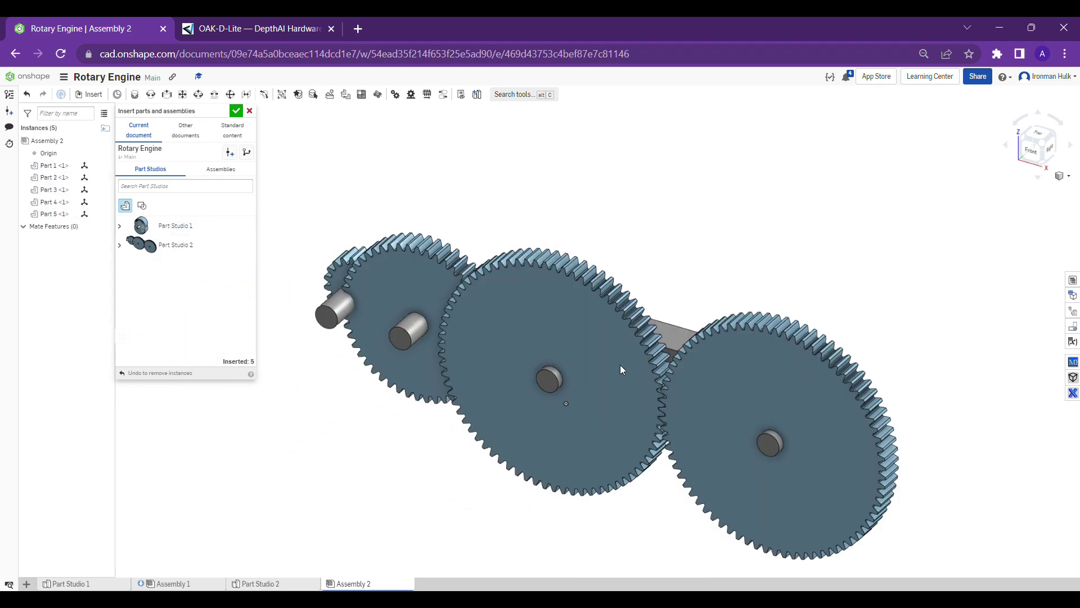
pyautogui.click(236, 110)
# Fix the support bar with its axle pins (Part 5) in place in the assembly
pyautogui.scroll(-3, 490, 218)
pyautogui.moveTo(644, 222); pyautogui.dragTo(557, 233, button='right')
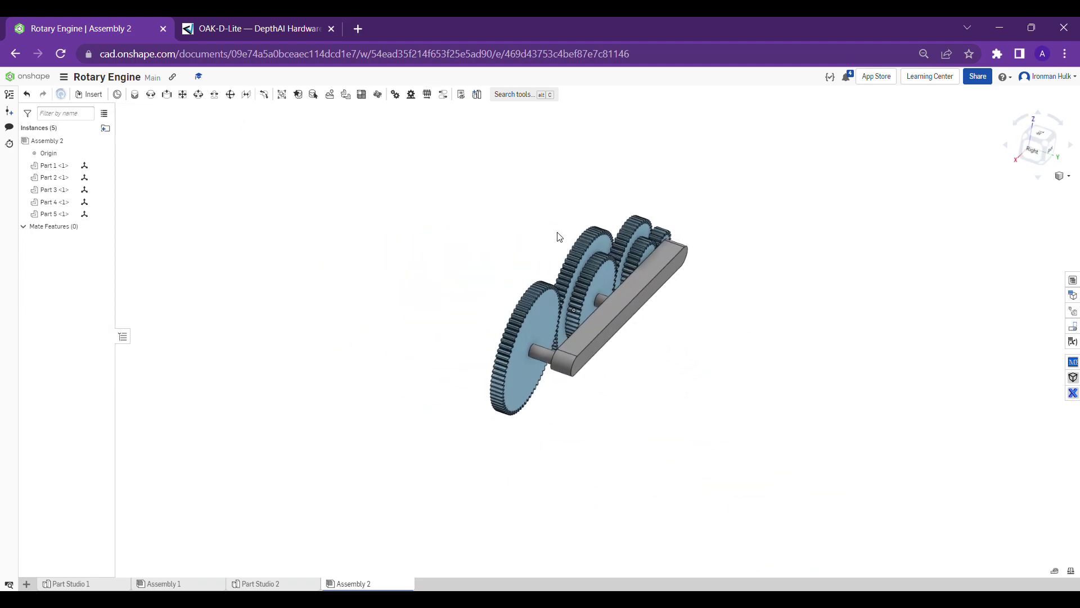
pyautogui.scroll(5, 707, 303)
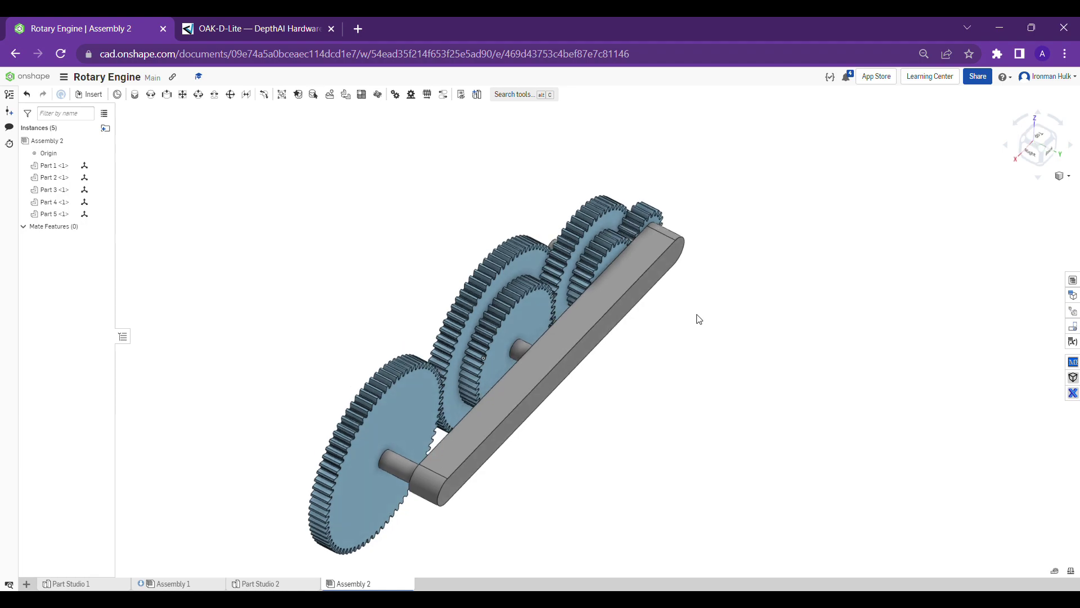
pyautogui.scroll(2, 667, 316)
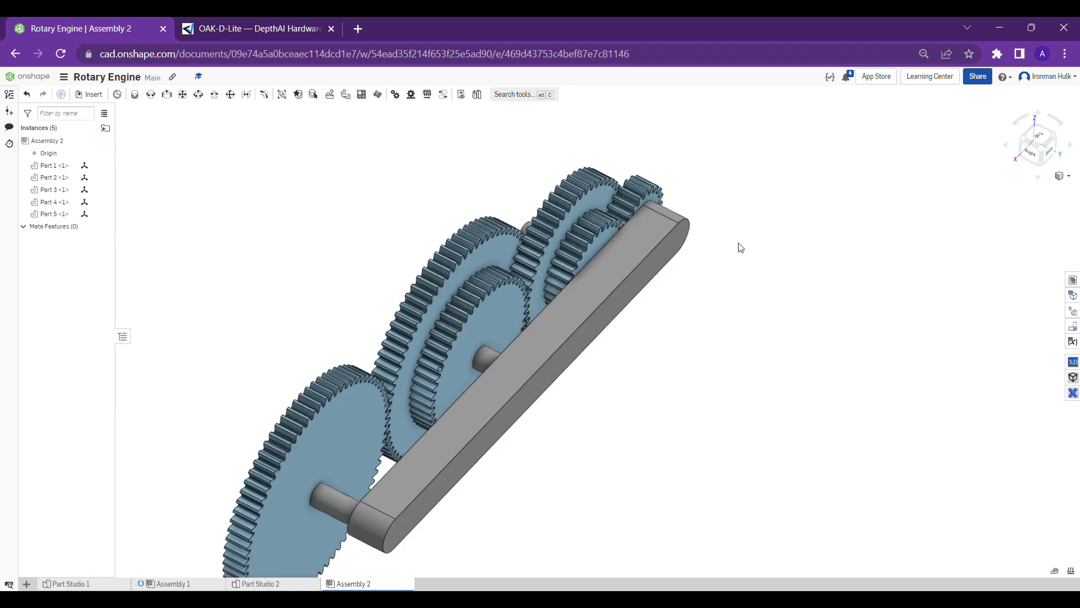
pyautogui.scroll(-2, 737, 250)
pyautogui.moveTo(733, 254); pyautogui.dragTo(588, 321, button='right')
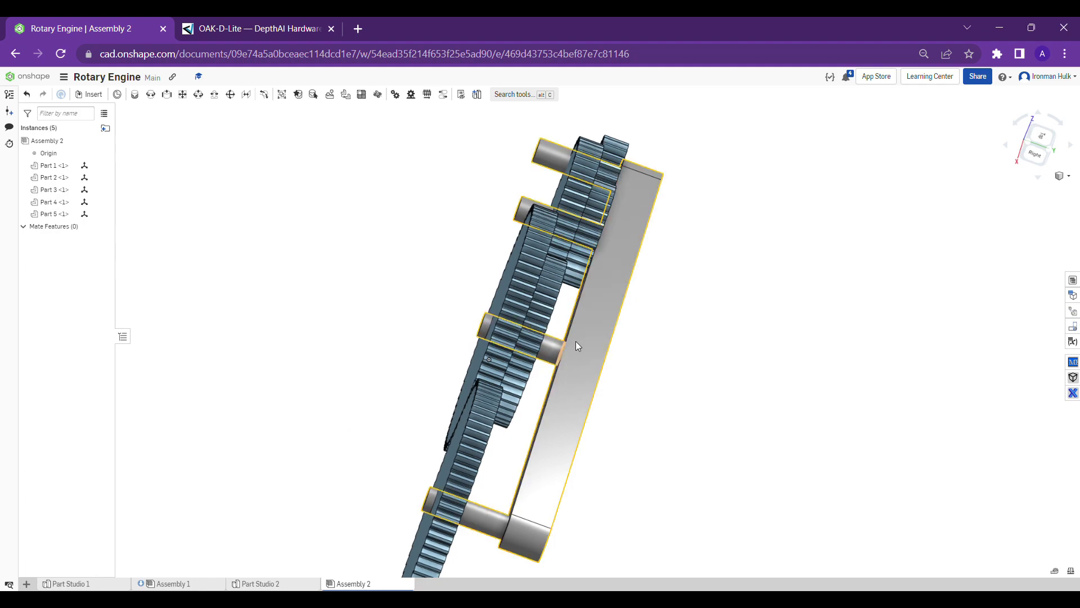
pyautogui.moveTo(569, 349); pyautogui.dragTo(539, 335, button='right')
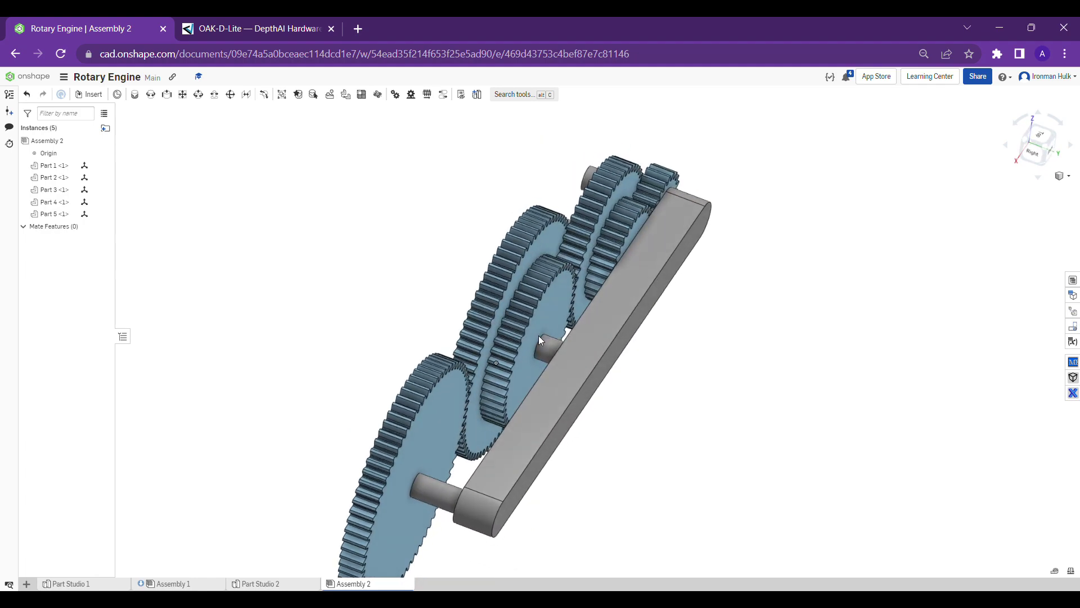
pyautogui.rightClick(643, 280)
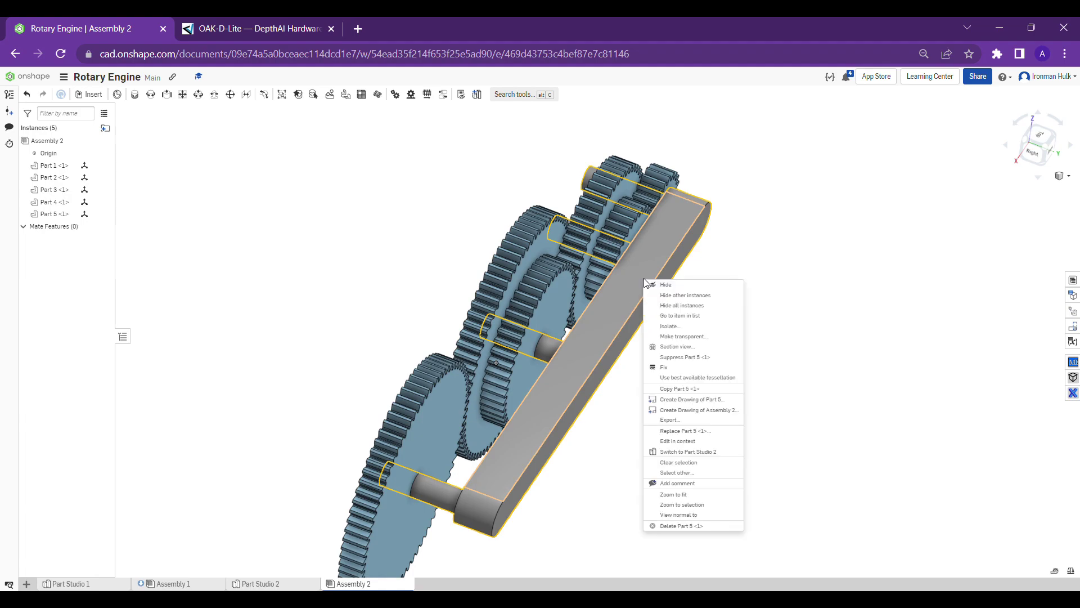
pyautogui.click(675, 367)
pyautogui.scroll(-4, 672, 360)
pyautogui.moveTo(673, 350); pyautogui.dragTo(731, 366, button='right')
pyautogui.click(630, 401)
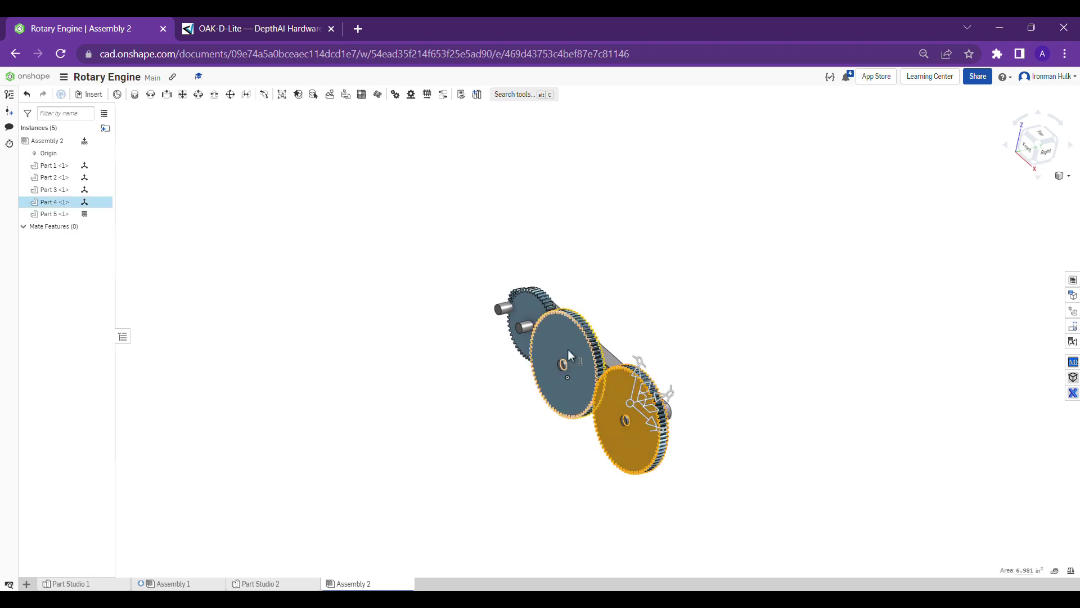
pyautogui.click(700, 295)
pyautogui.moveTo(701, 296); pyautogui.dragTo(697, 291, button='right')
pyautogui.scroll(8, 658, 401)
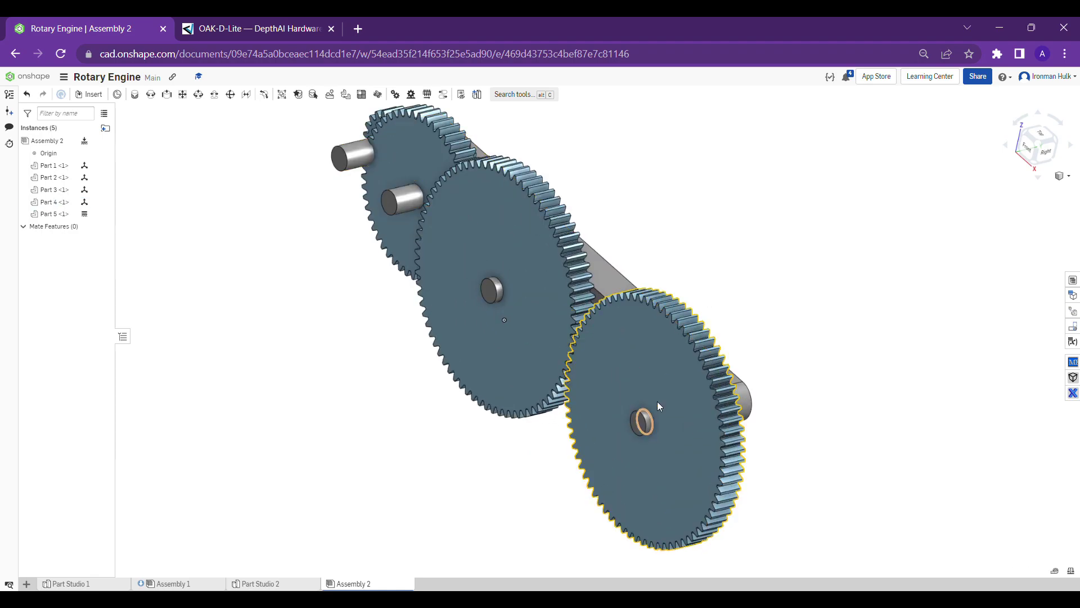
# Measure the distance between the outermost large gear's (Part 4) bore edge and the end face of its axle pin
pyautogui.scroll(5, 656, 301)
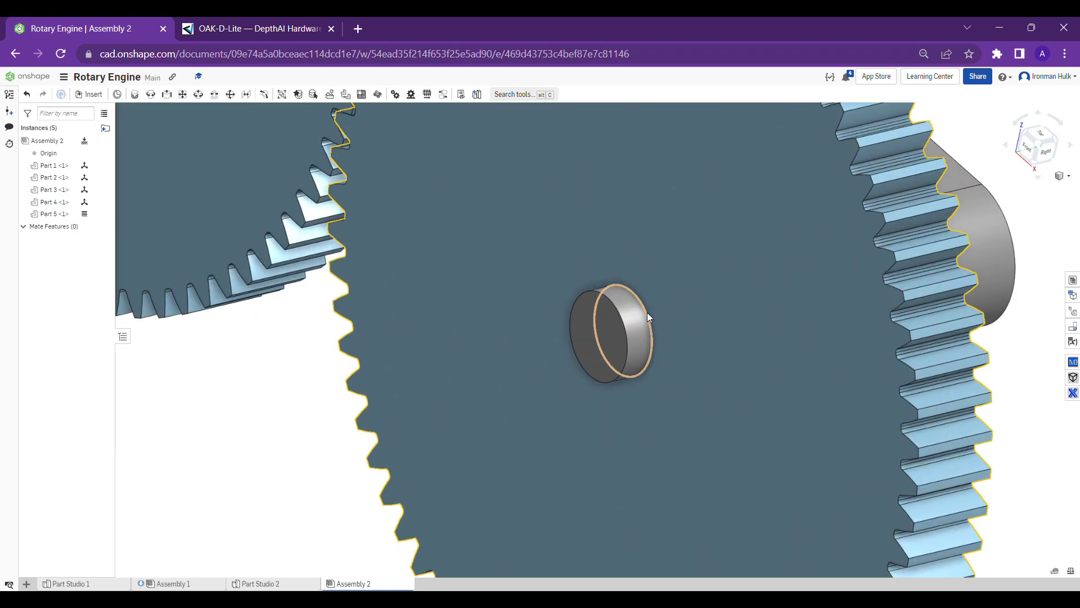
pyautogui.click(630, 321)
pyautogui.click(622, 326)
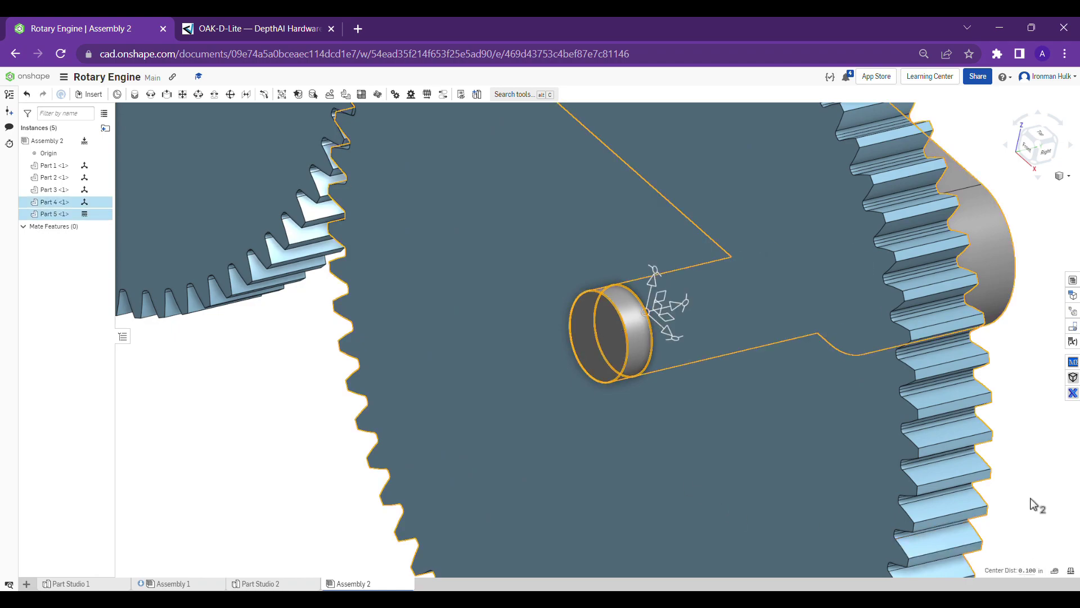
pyautogui.press('Escape')
pyautogui.scroll(-8, 1033, 505)
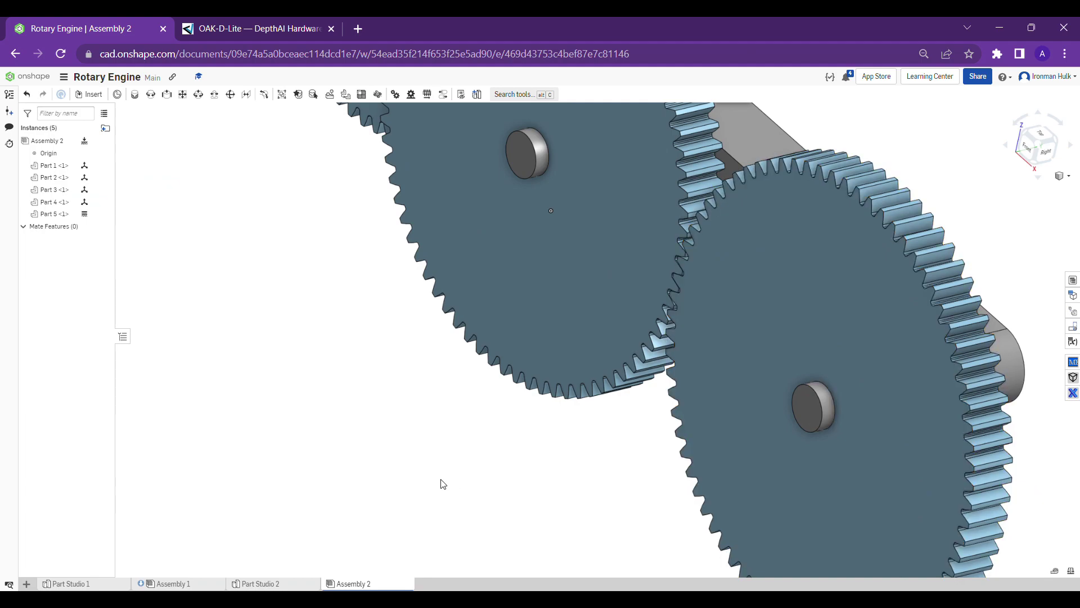
# Add a revolute mate between the outermost large gear's (Part 4) bore and the end of its axle pin on the bar
pyautogui.click(151, 94)
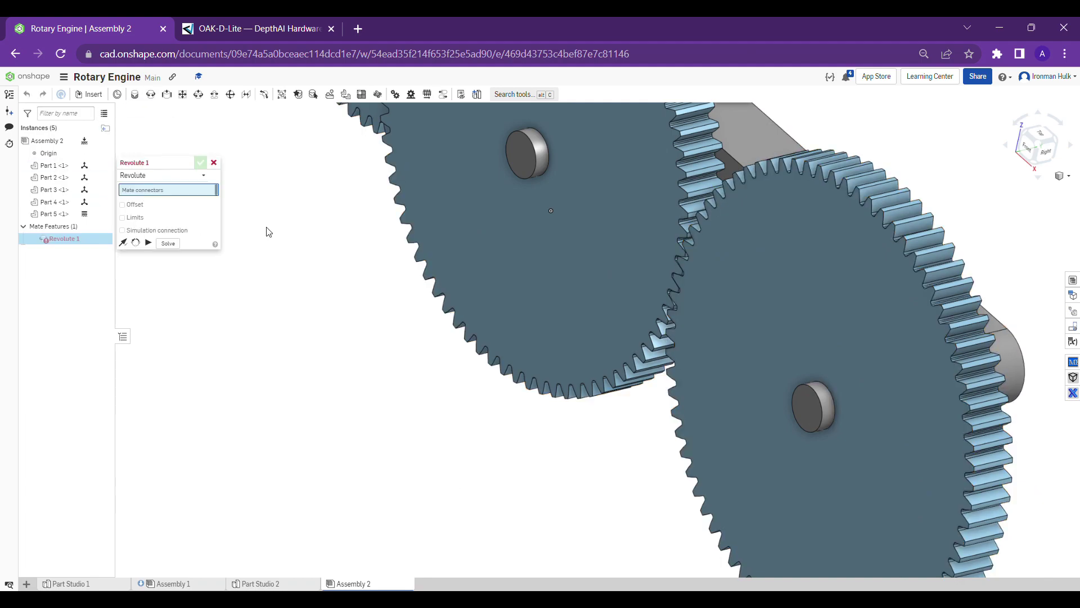
pyautogui.scroll(-5, 371, 305)
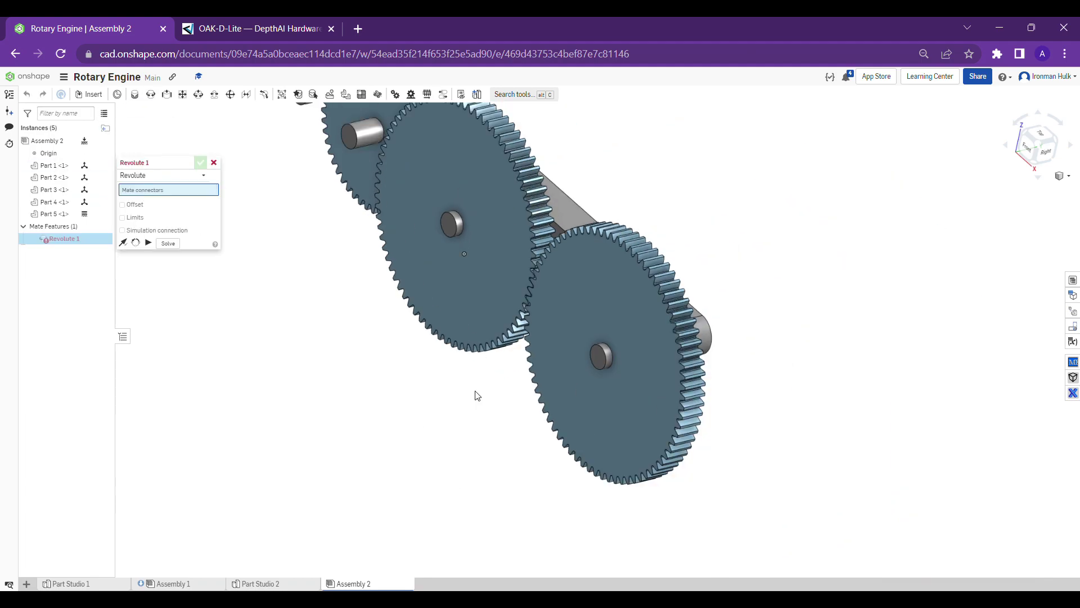
pyautogui.scroll(8, 611, 351)
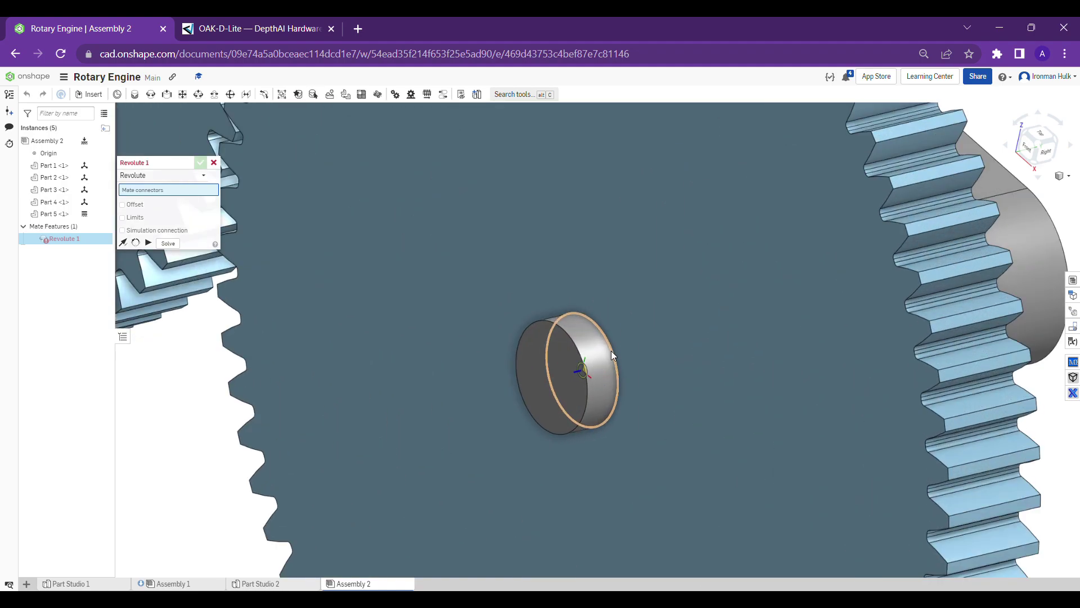
pyautogui.click(611, 356)
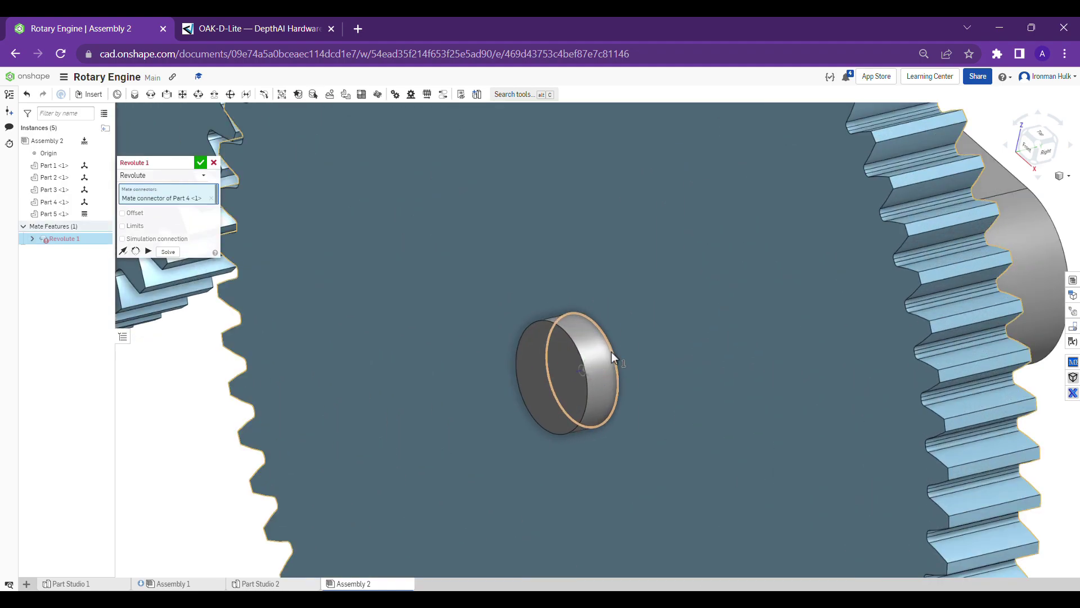
pyautogui.click(571, 341)
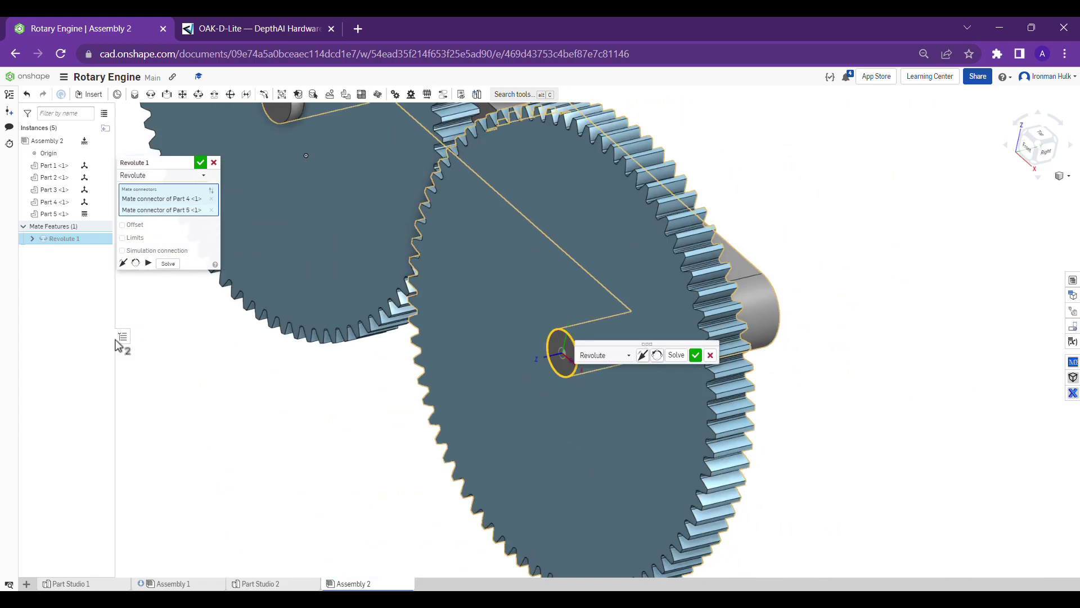
# Give the outermost large gear's revolute mate a Z offset of -0.1 in and accept it
pyautogui.click(123, 225)
pyautogui.click(183, 242)
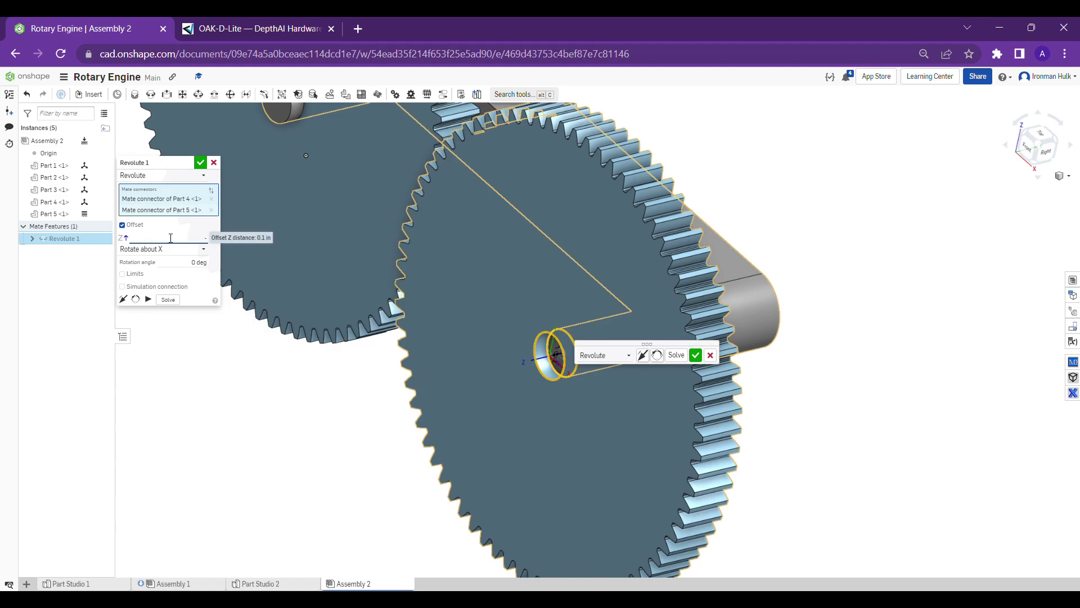
pyautogui.write('.1')
pyautogui.press('Return')
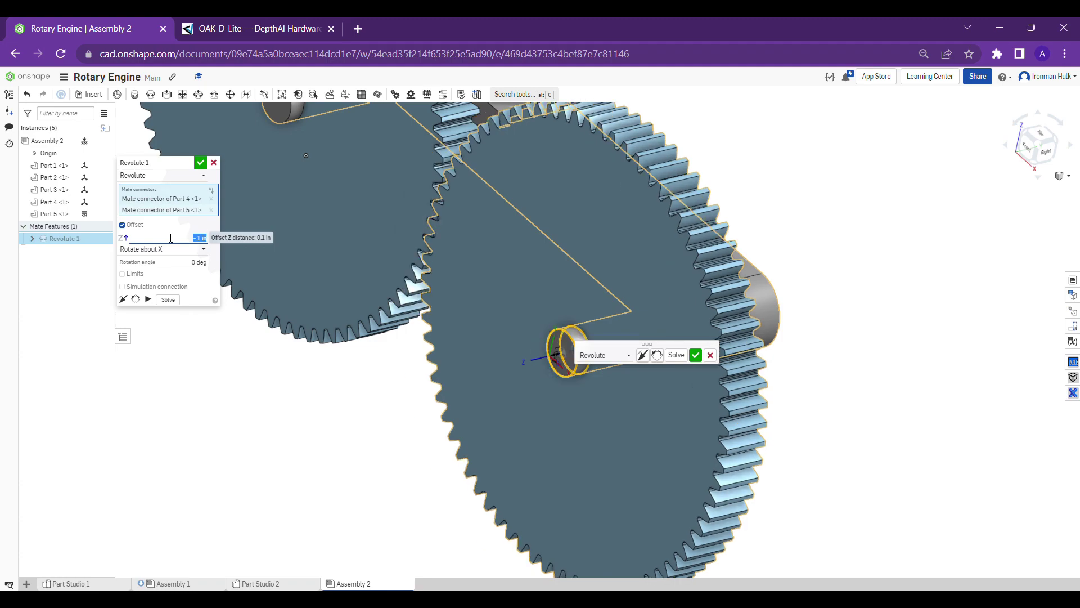
pyautogui.click(200, 162)
# Add a revolute mate between the middle large gear's (Part 3) bore and the end of its axle pin
pyautogui.scroll(-3, 388, 395)
pyautogui.moveTo(342, 398); pyautogui.dragTo(479, 488, button='middle')
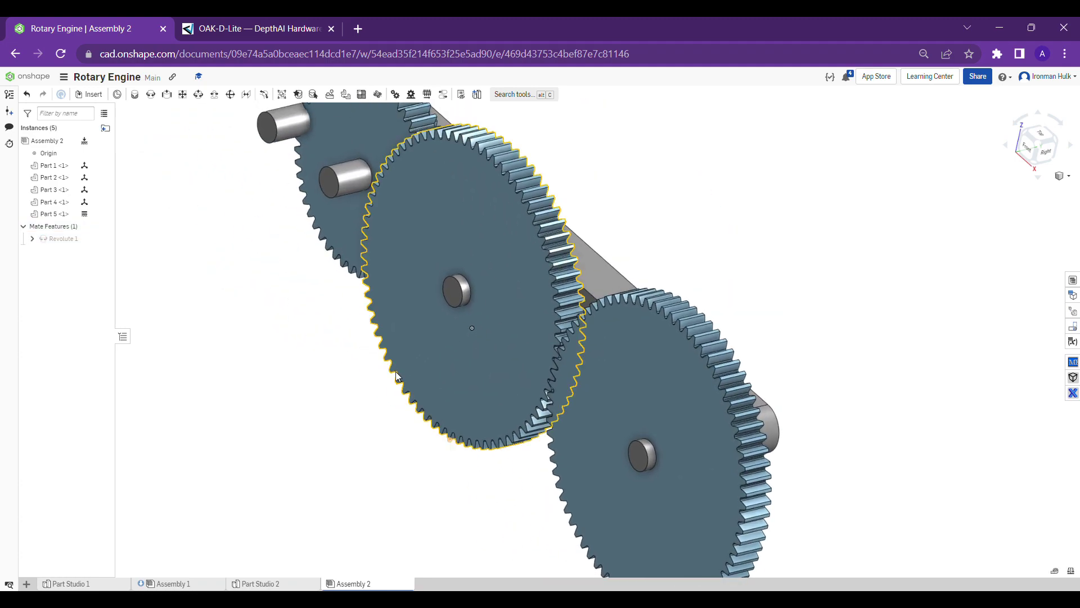
pyautogui.click(166, 94)
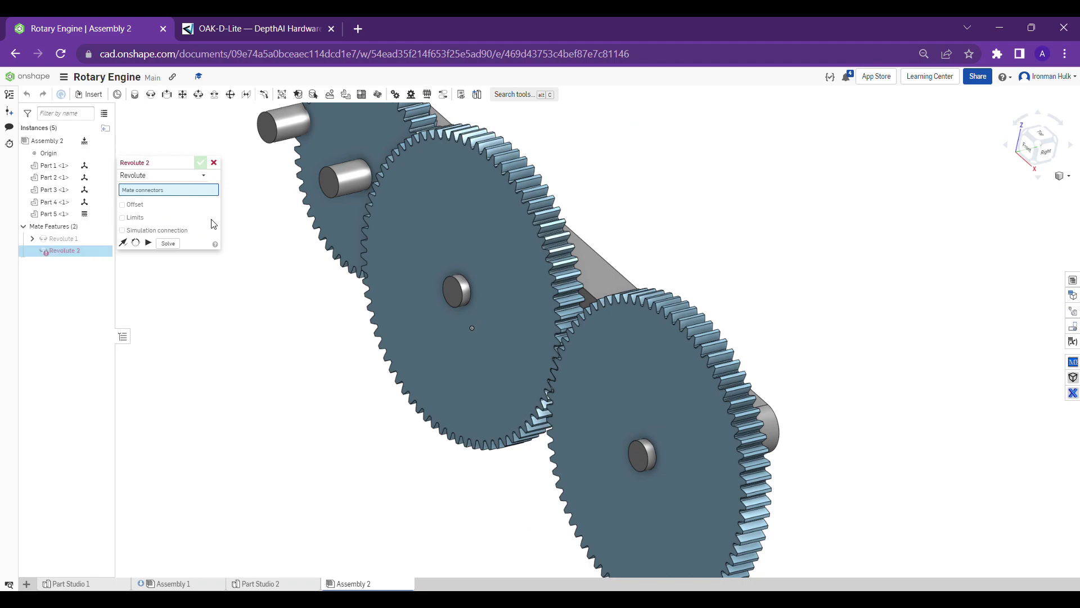
pyautogui.scroll(5, 363, 262)
pyautogui.click(613, 313)
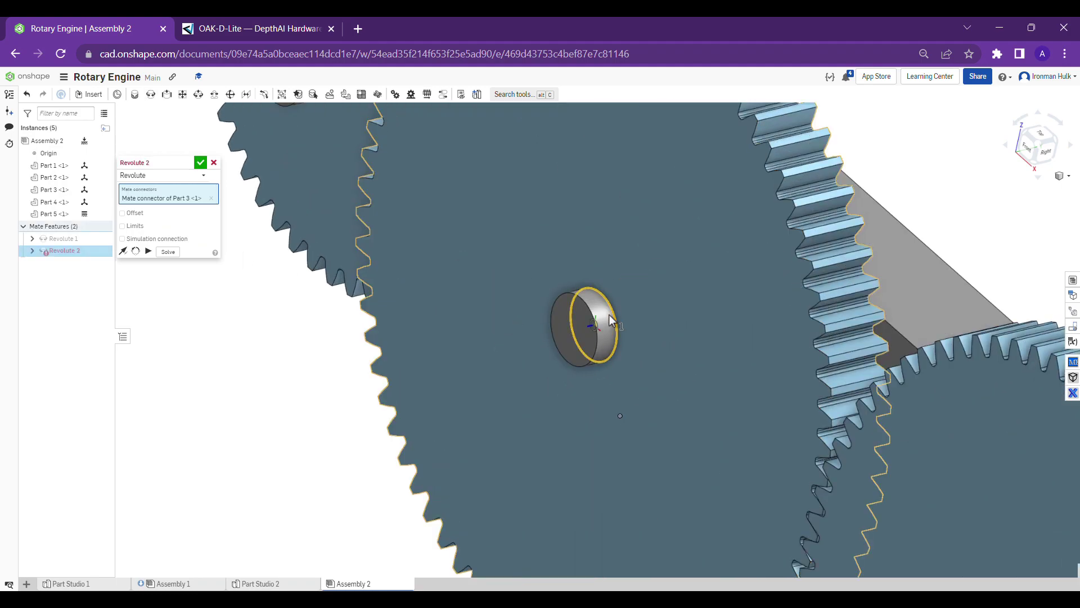
pyautogui.click(588, 314)
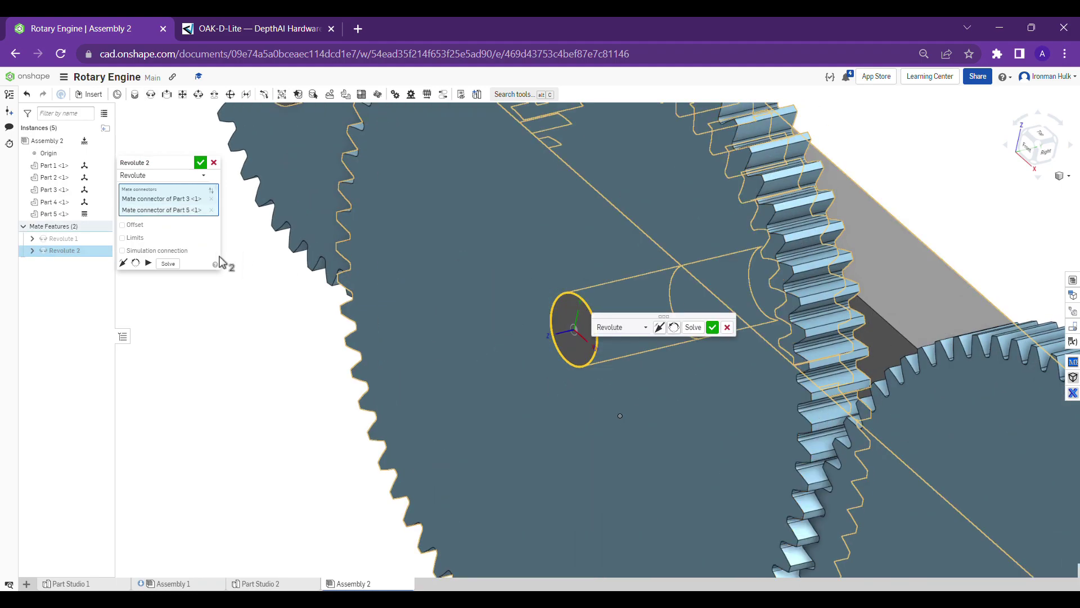
# Give the middle large gear's revolute mate a Z offset of -0.1 in and accept it
pyautogui.click(123, 225)
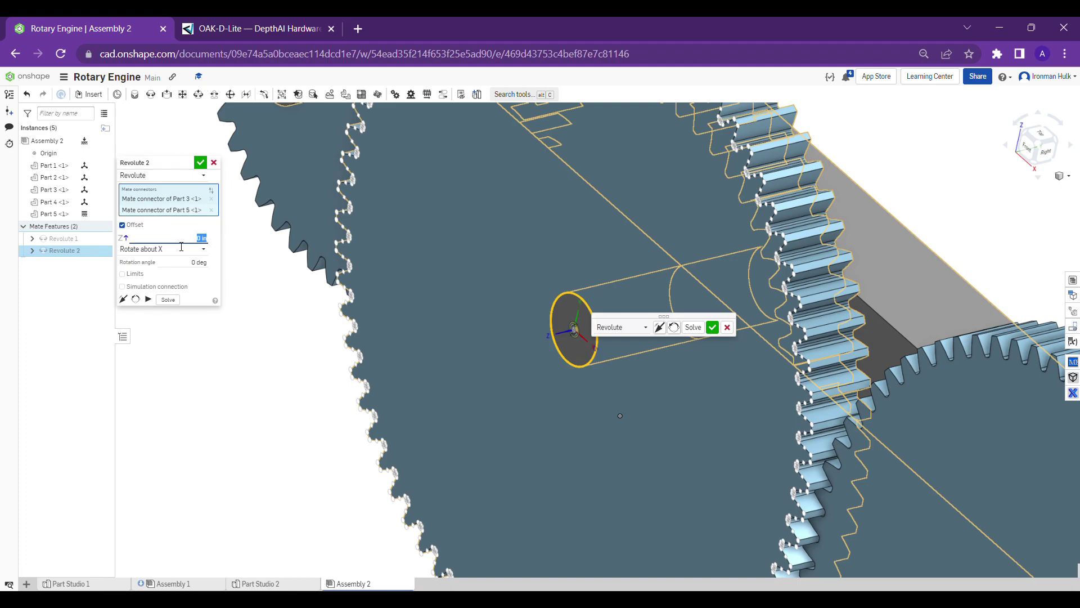
pyautogui.write('-1')
pyautogui.press('Return')
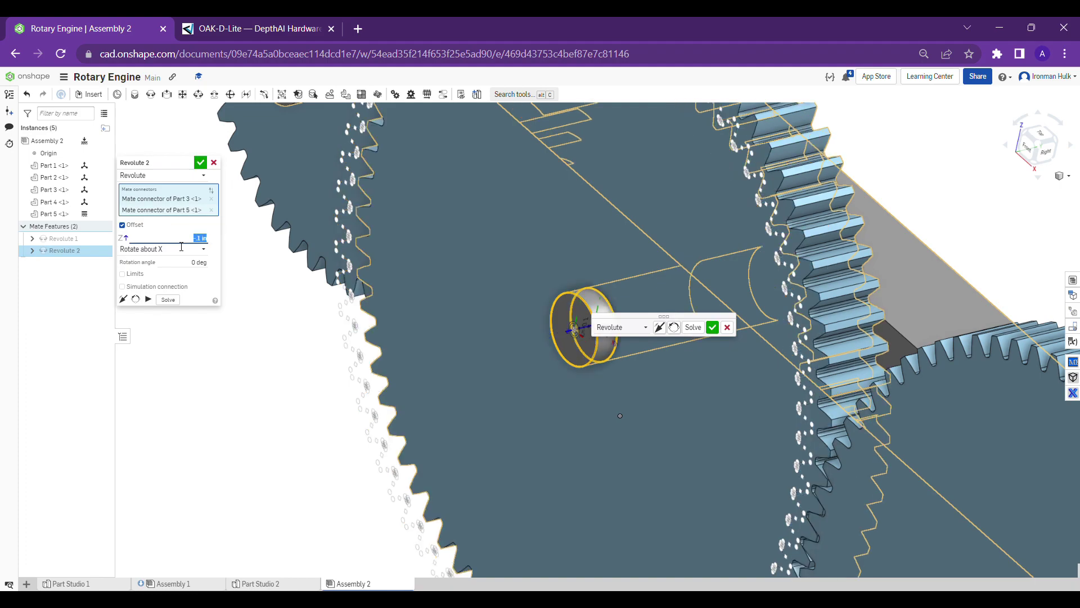
pyautogui.click(201, 163)
# Measure the distance between the smaller compound gear's (Part 2) bore edge and the end face of its axle pin
pyautogui.scroll(5, 472, 292)
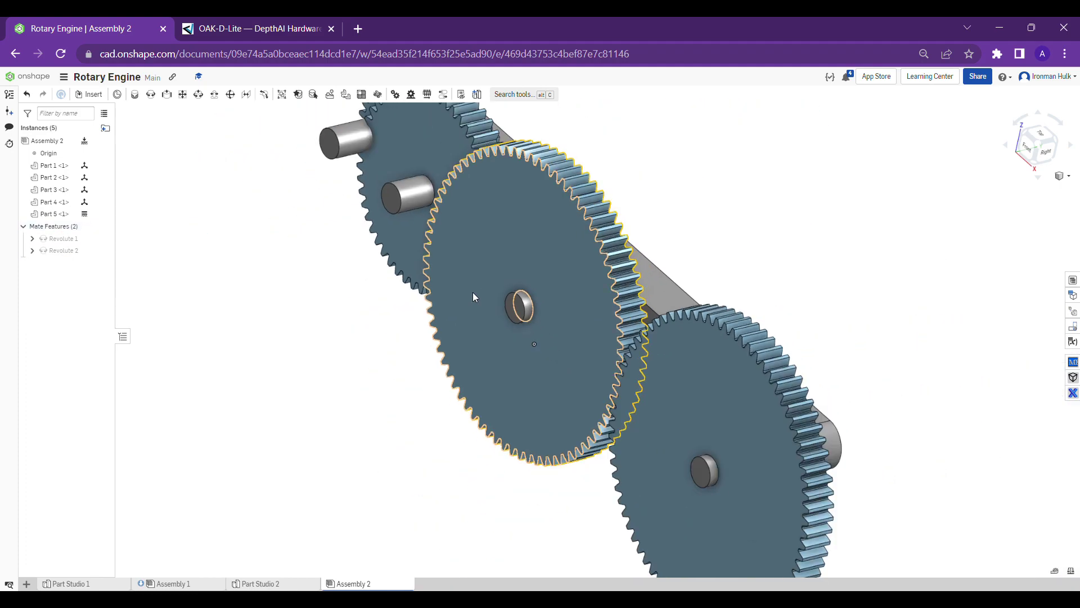
pyautogui.scroll(-5, 465, 245)
pyautogui.moveTo(465, 246); pyautogui.dragTo(448, 251, button='right')
pyautogui.moveTo(529, 191); pyautogui.dragTo(504, 318, button='middle')
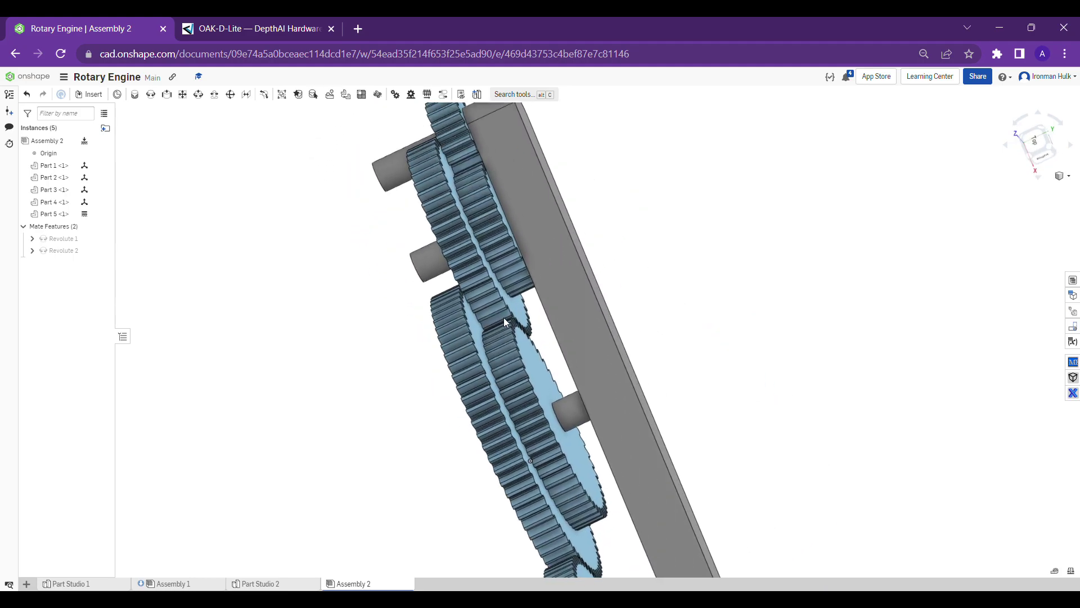
pyautogui.scroll(-3, 508, 291)
pyautogui.moveTo(508, 291); pyautogui.dragTo(476, 279, button='right')
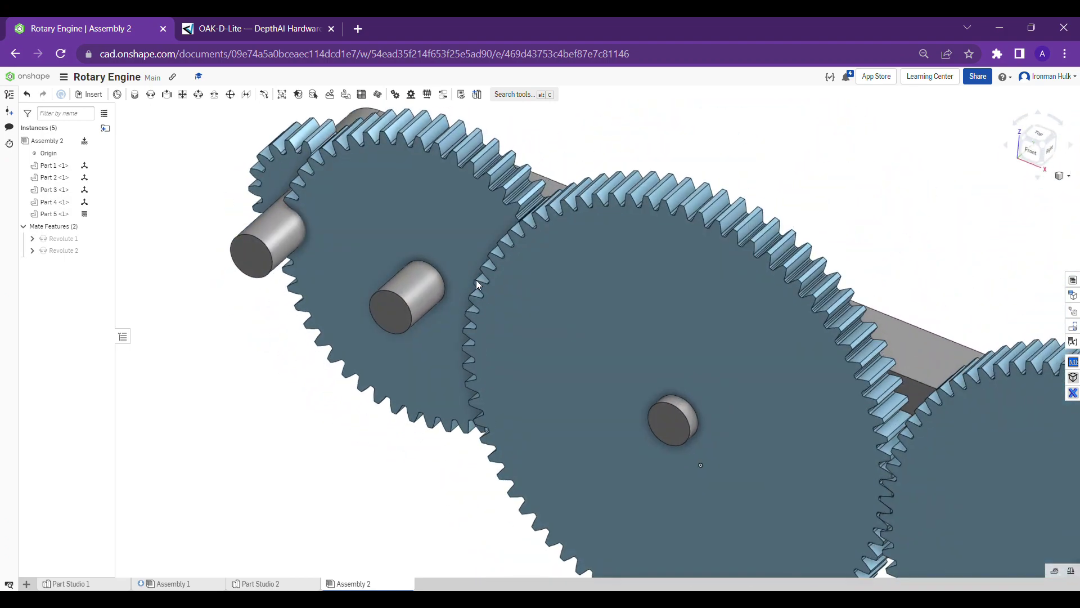
pyautogui.click(437, 266)
pyautogui.click(401, 304)
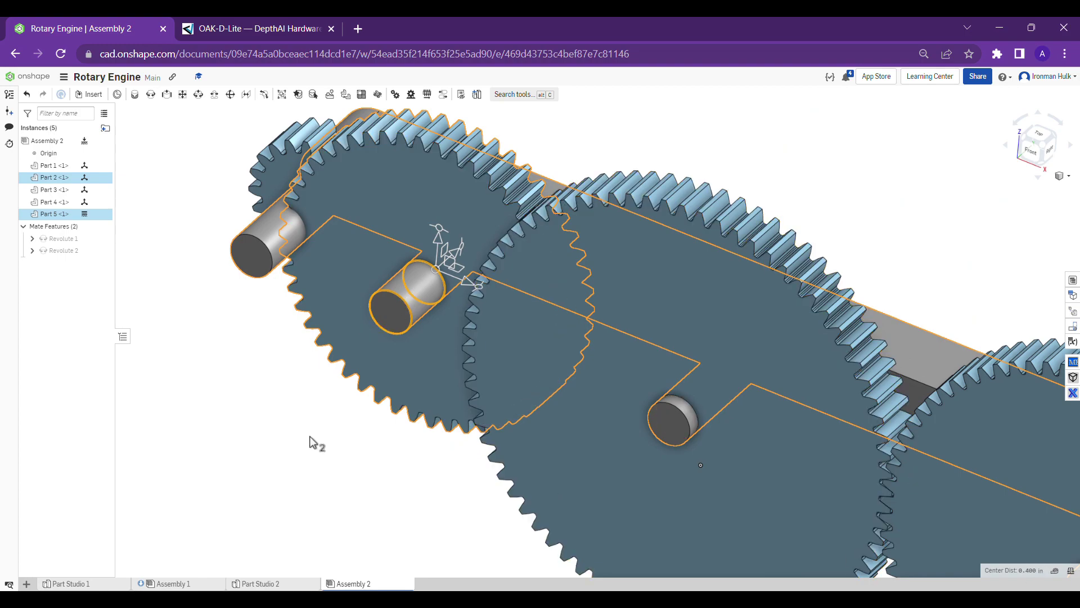
pyautogui.click(224, 213)
# Add a revolute mate between the smaller compound gear's (Part 2) bore and the end of its axle pin
pyautogui.click(151, 94)
pyautogui.scroll(5, 433, 269)
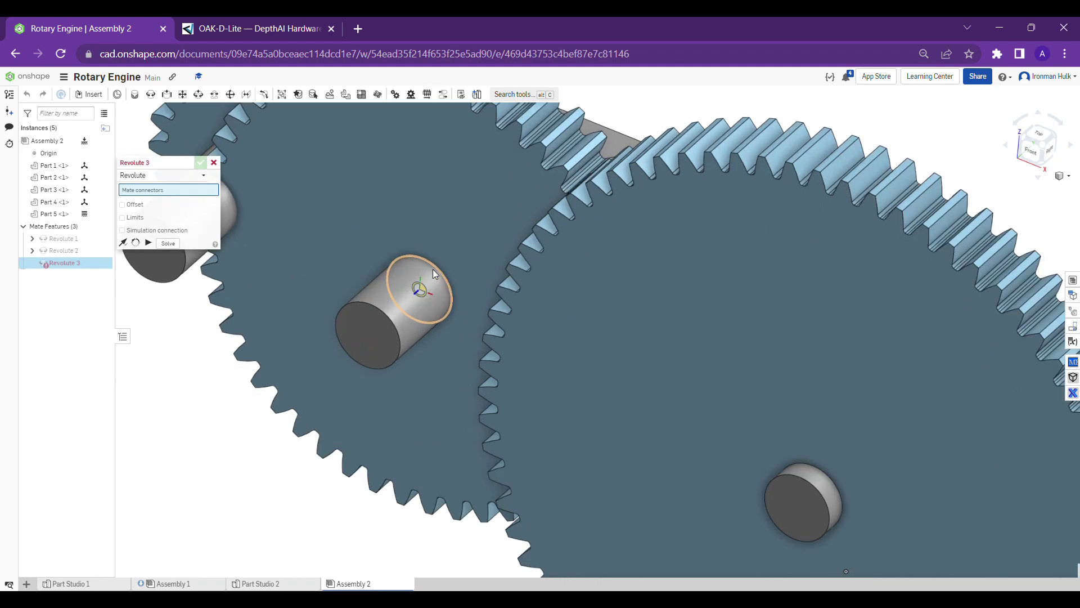
pyautogui.click(437, 266)
pyautogui.scroll(-4, 437, 268)
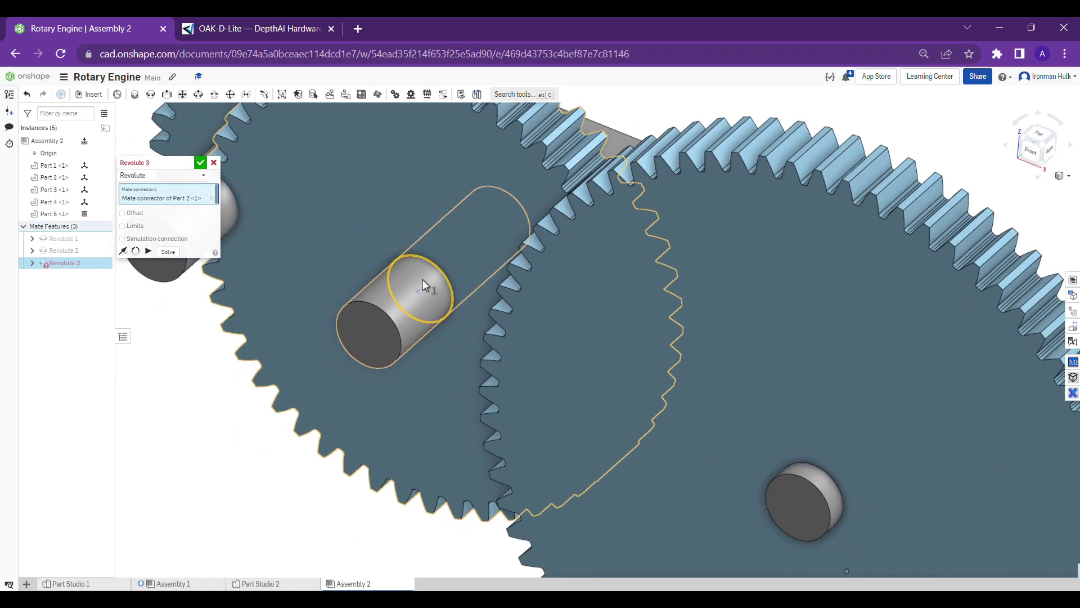
pyautogui.click(370, 306)
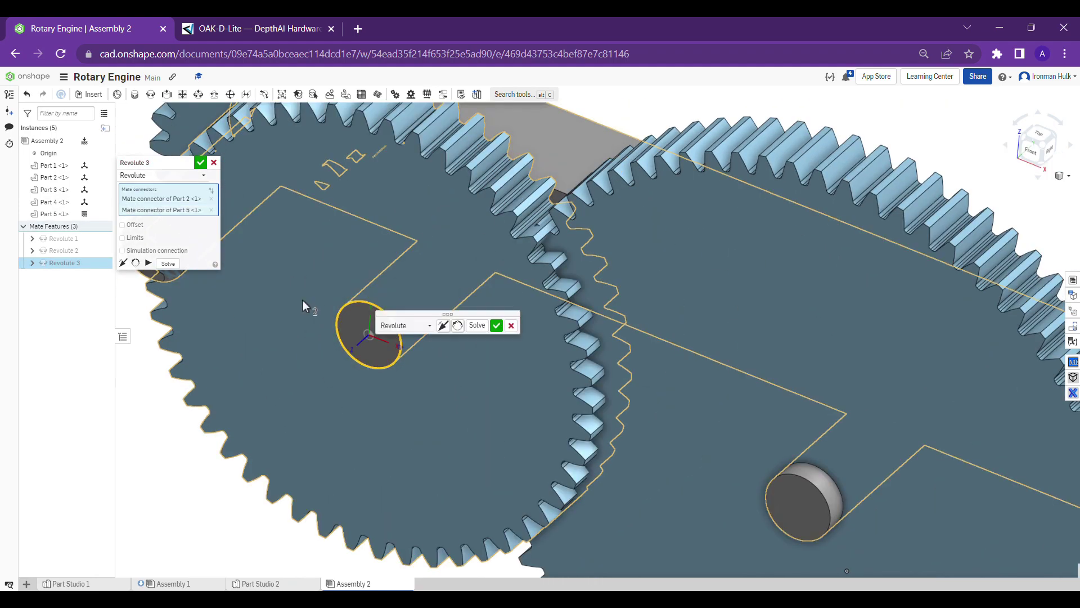
# Give the smaller compound gear's revolute mate a Z offset of -0.4 in and accept it
pyautogui.click(122, 225)
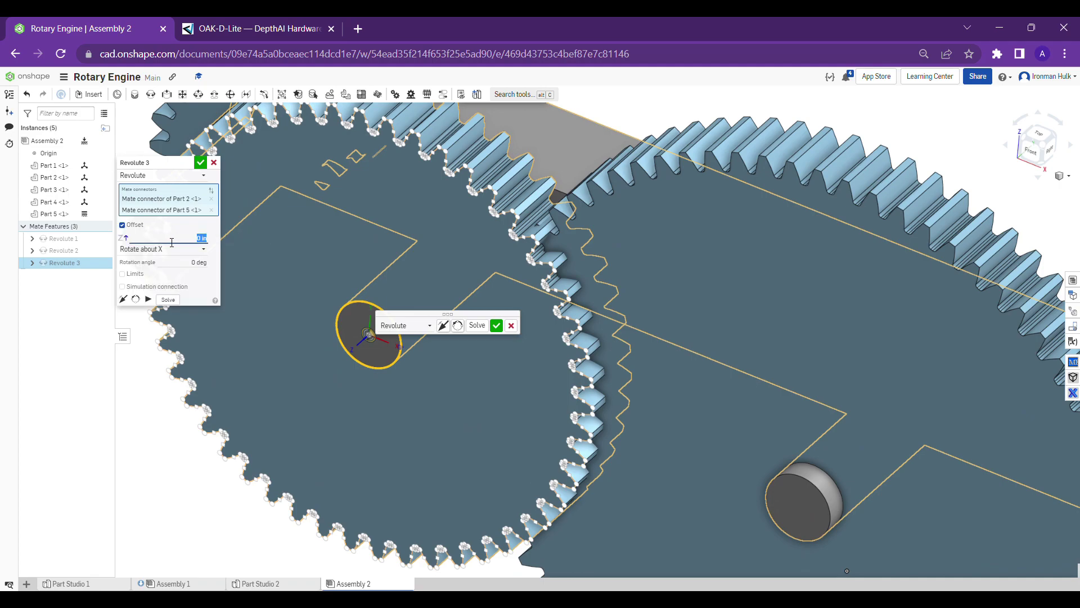
pyautogui.press('Return')
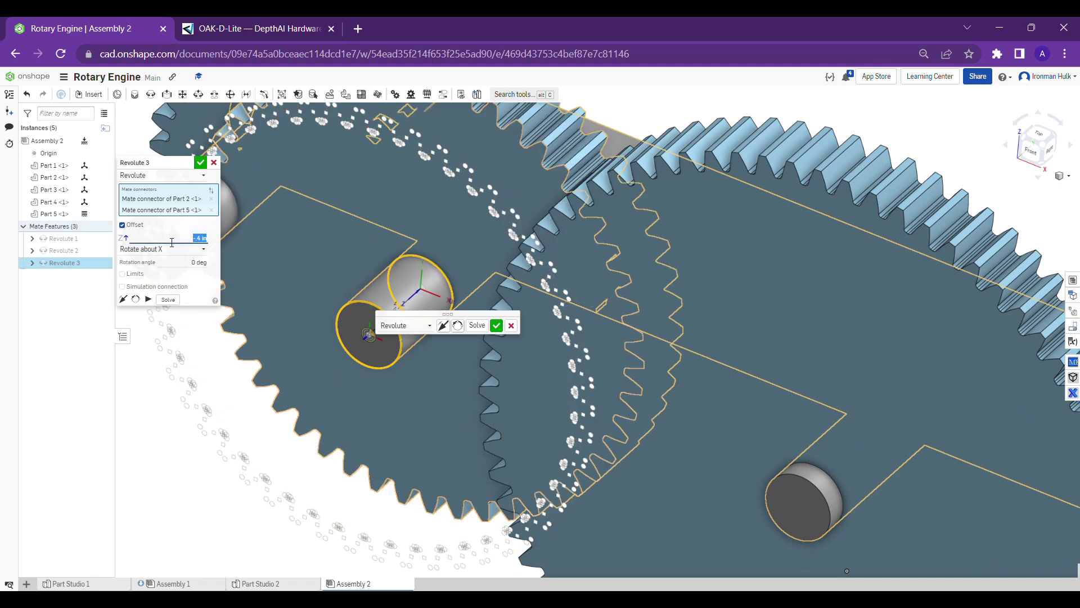
pyautogui.click(202, 163)
# Examine how the small end gear (Part 1) sits on its axle pin at the end of the support bar
pyautogui.scroll(-4, 270, 239)
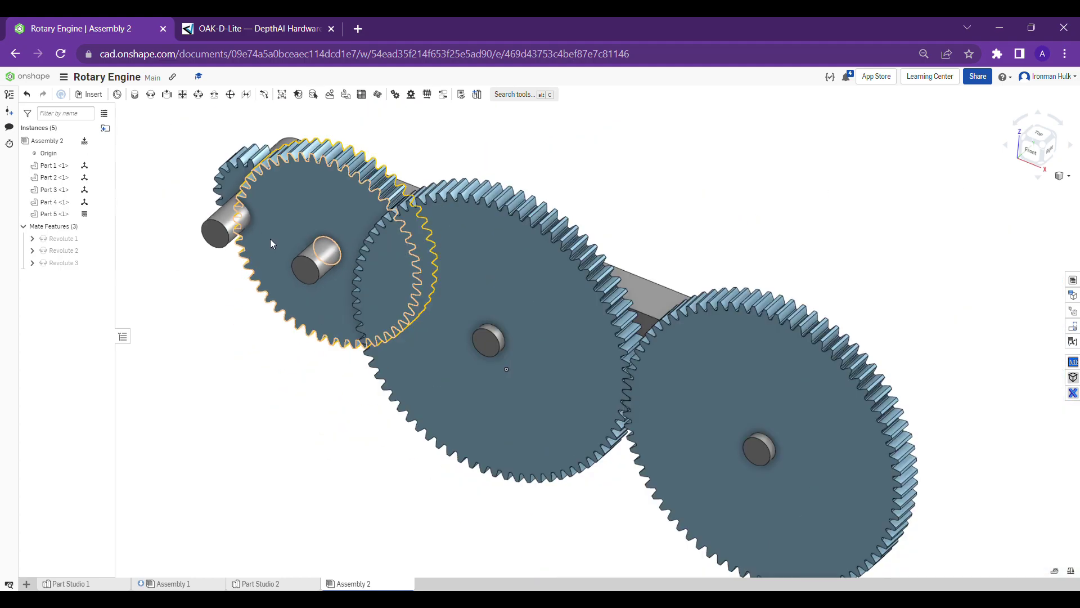
pyautogui.scroll(5, 393, 281)
pyautogui.moveTo(380, 260); pyautogui.dragTo(354, 293, button='right')
pyautogui.scroll(5, 353, 291)
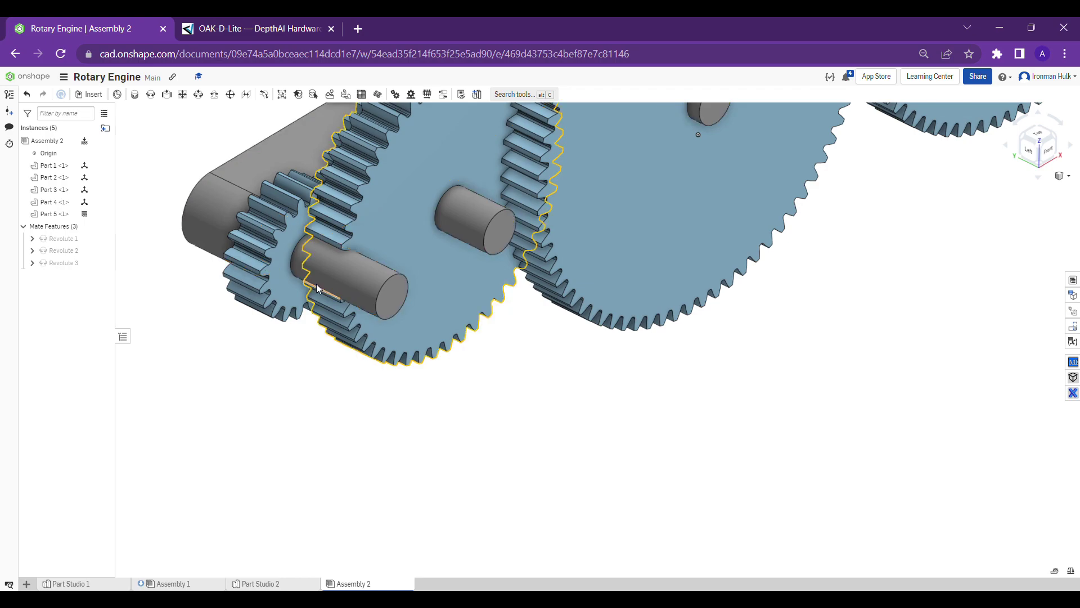
pyautogui.scroll(-5, 396, 289)
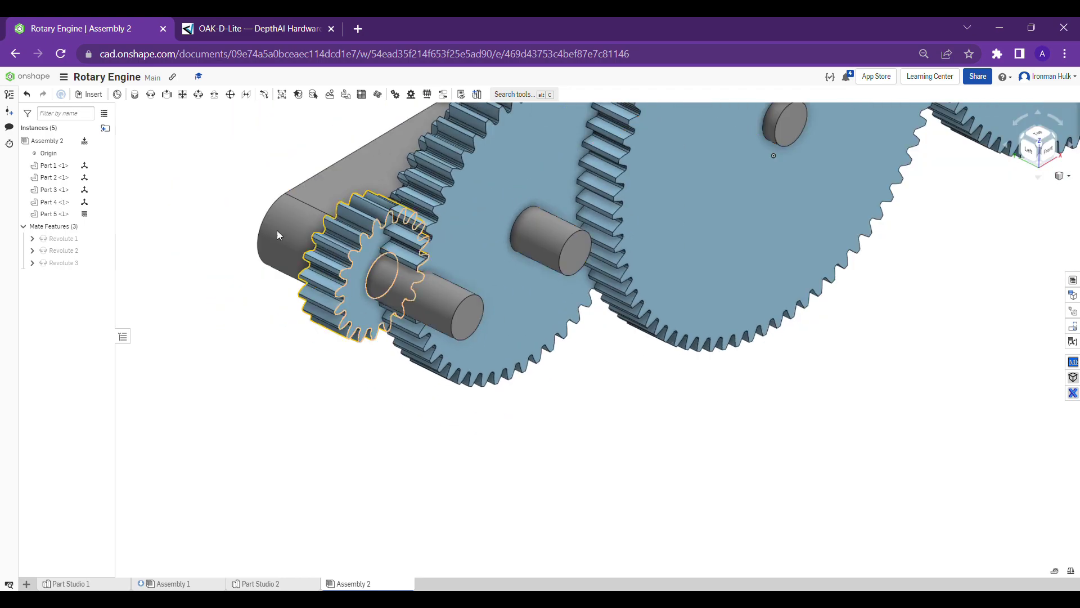
pyautogui.scroll(5, 407, 296)
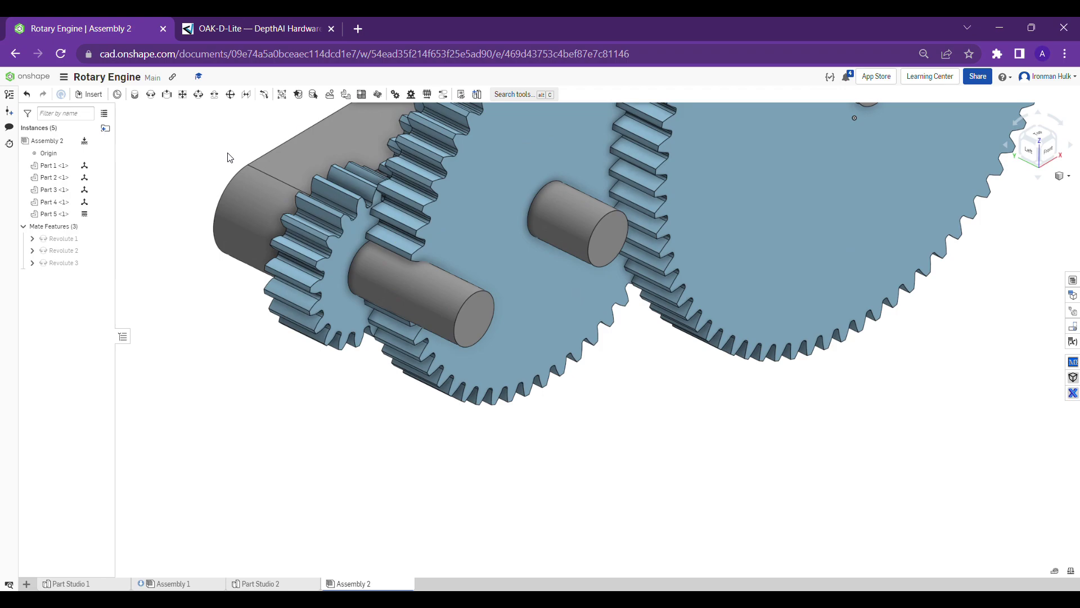
pyautogui.moveTo(274, 248); pyautogui.dragTo(262, 307, button='middle')
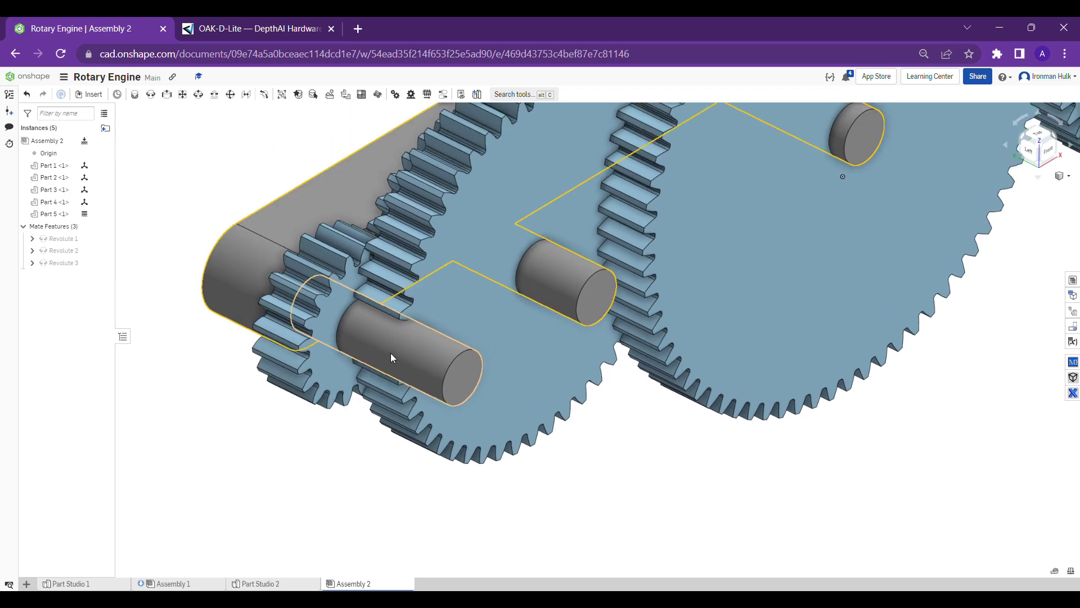
pyautogui.scroll(-1, 392, 358)
pyautogui.click(150, 95)
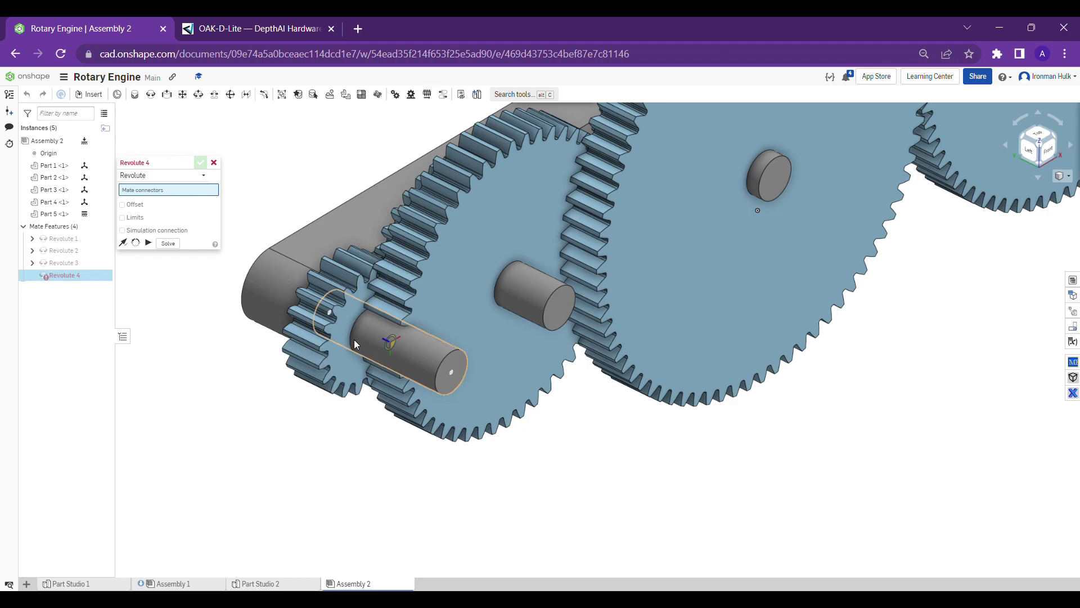
pyautogui.scroll(2, 353, 339)
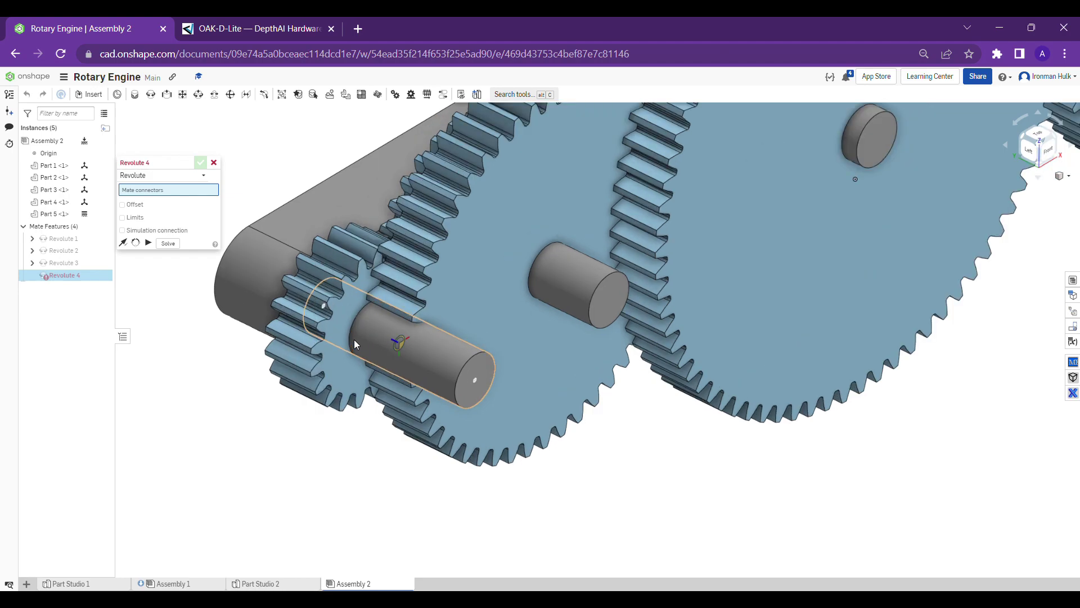
pyautogui.moveTo(353, 339)
pyautogui.mouseDown(button='right')
pyautogui.moveTo(373, 359)
pyautogui.moveTo(361, 346)
pyautogui.mouseUp(button='right')
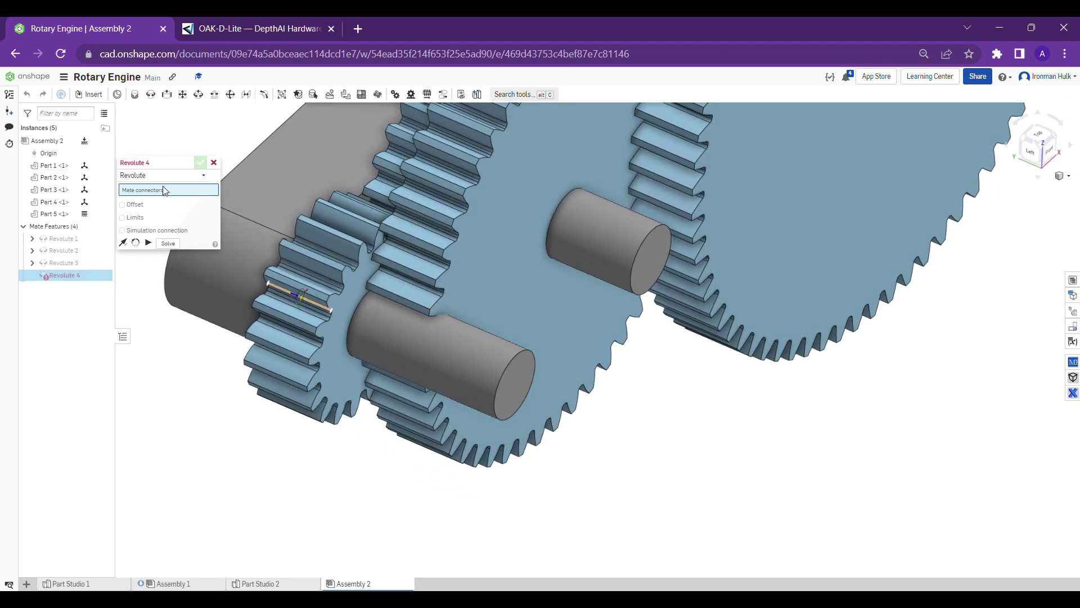
pyautogui.click(346, 338)
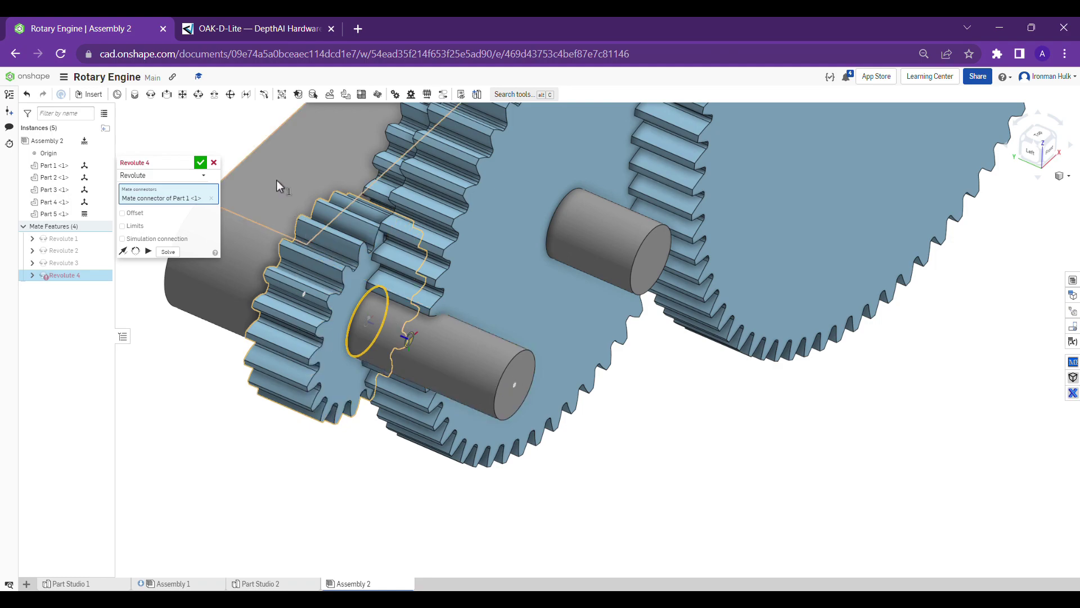
pyautogui.click(214, 163)
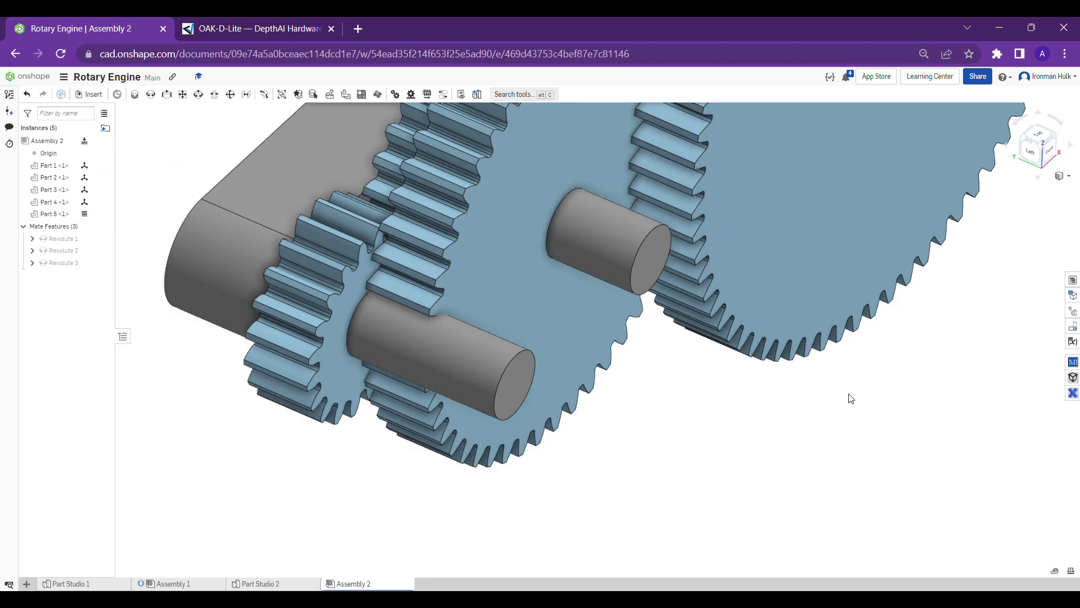
# Add a revolute mate between the small end gear's (Part 1) bore and the end of its axle pin on the support bar
pyautogui.click(150, 94)
pyautogui.scroll(4, 349, 361)
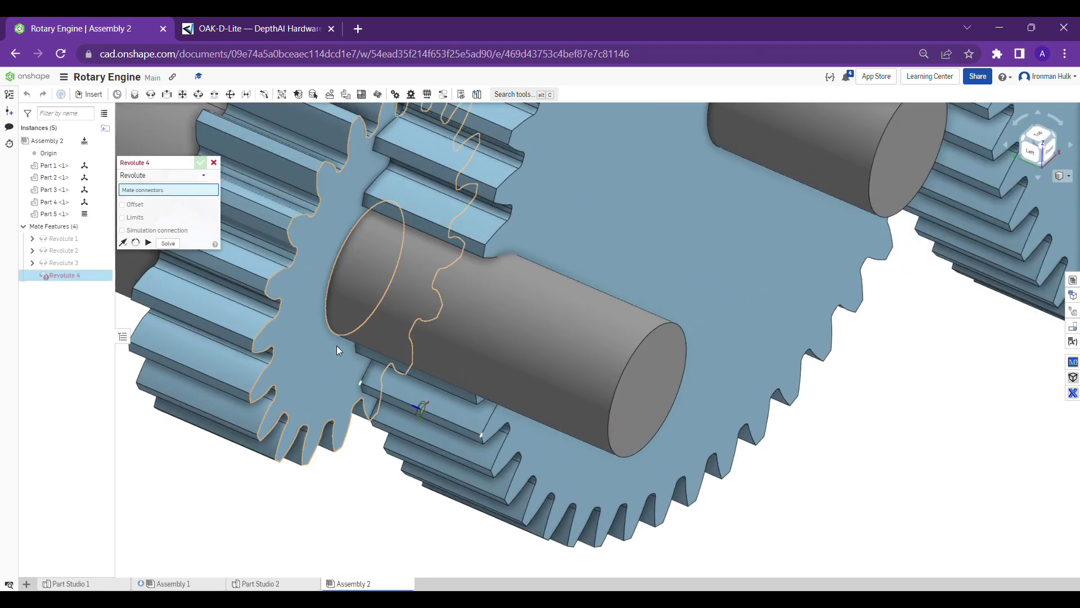
pyautogui.click(330, 327)
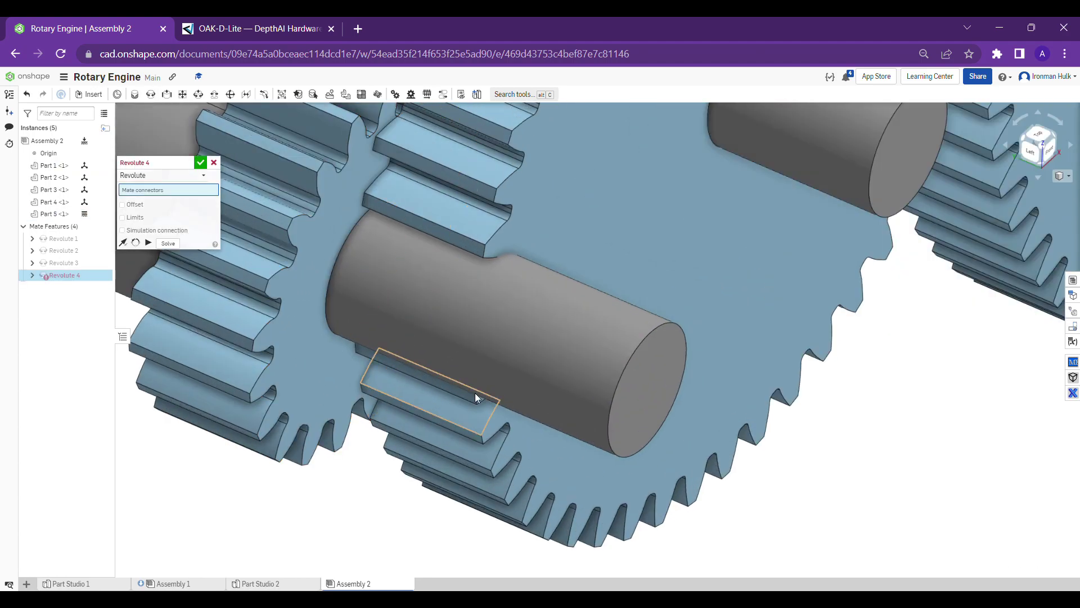
pyautogui.click(632, 360)
# Give the small end gear's (Part 1) revolute mate a Z offset of -0.7 in and accept it
pyautogui.click(123, 225)
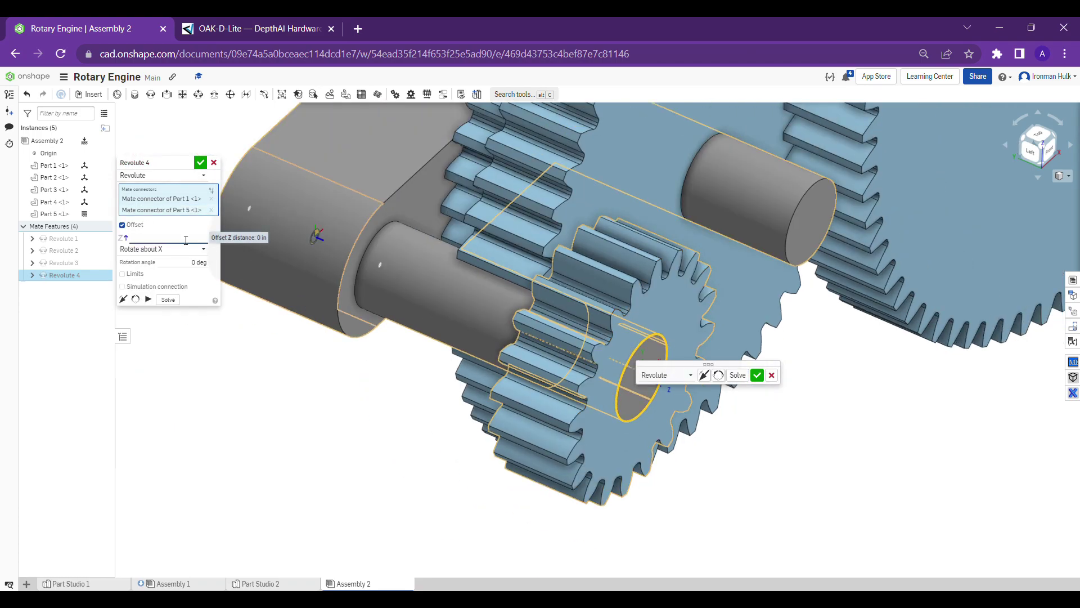
pyautogui.write('-.7')
pyautogui.press('Return')
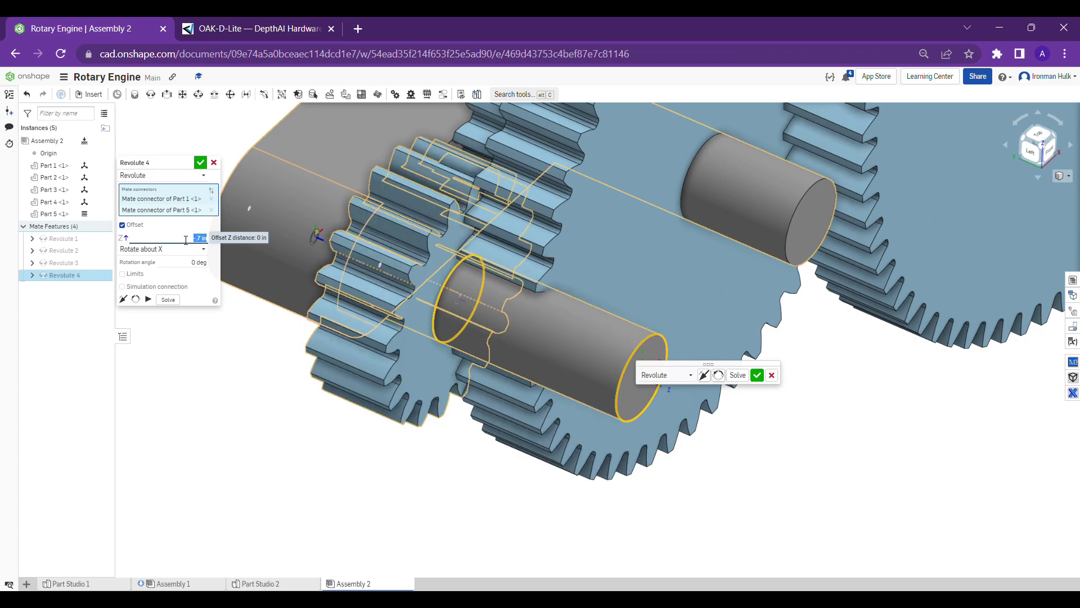
pyautogui.click(200, 166)
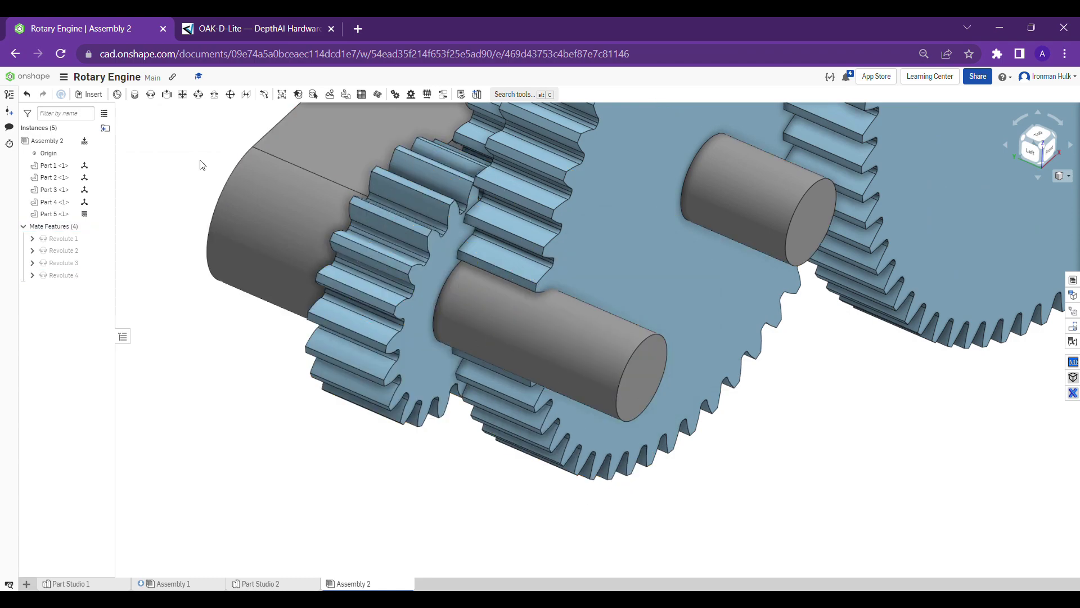
# Examine the assembled gear train and support bar from the rear and the front
pyautogui.scroll(-5, 239, 200)
pyautogui.moveTo(475, 235); pyautogui.dragTo(472, 390, button='middle')
pyautogui.scroll(-2, 539, 293)
pyautogui.moveTo(552, 355); pyautogui.dragTo(465, 296, button='right')
pyautogui.scroll(3, 442, 280)
pyautogui.scroll(-1, 651, 369)
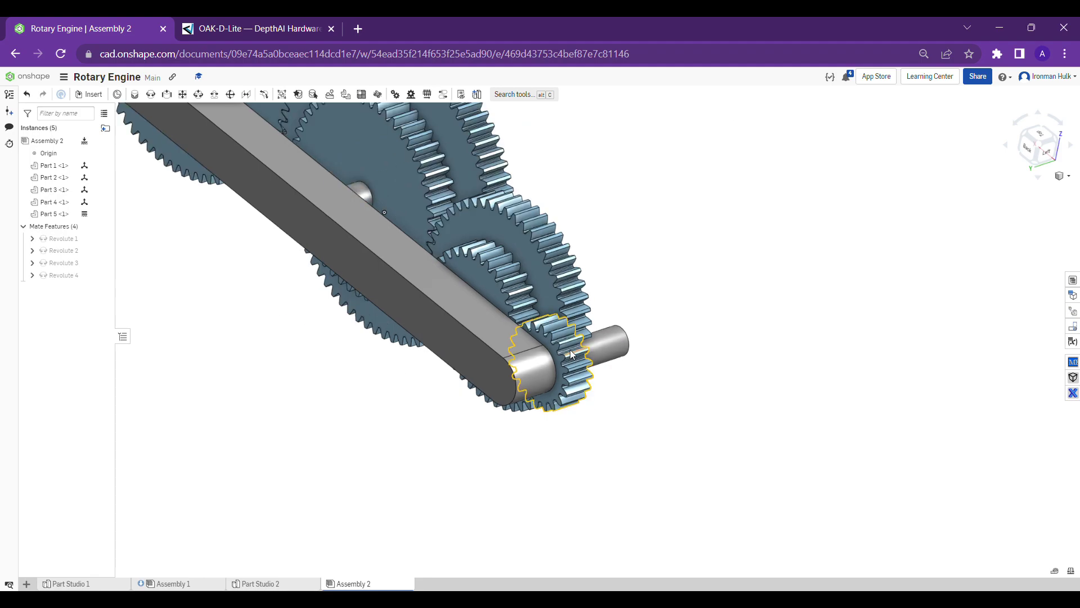
pyautogui.scroll(2, 570, 349)
pyautogui.scroll(-2, 622, 349)
pyautogui.moveTo(622, 350); pyautogui.dragTo(410, 395, button='right')
pyautogui.moveTo(409, 392); pyautogui.dragTo(345, 399, button='middle')
pyautogui.scroll(-2, 902, 272)
pyautogui.moveTo(938, 212); pyautogui.dragTo(857, 213, button='middle')
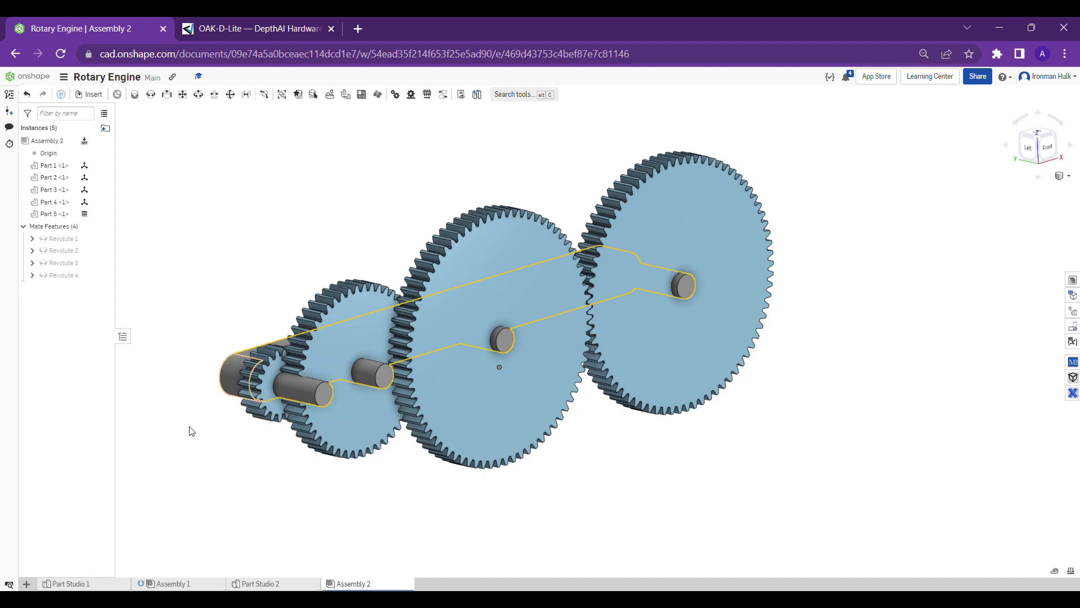
# Examine how the small end gear (Part 1) meshes with the neighbouring compound gear
pyautogui.scroll(2, 247, 423)
pyautogui.scroll(-2, 252, 422)
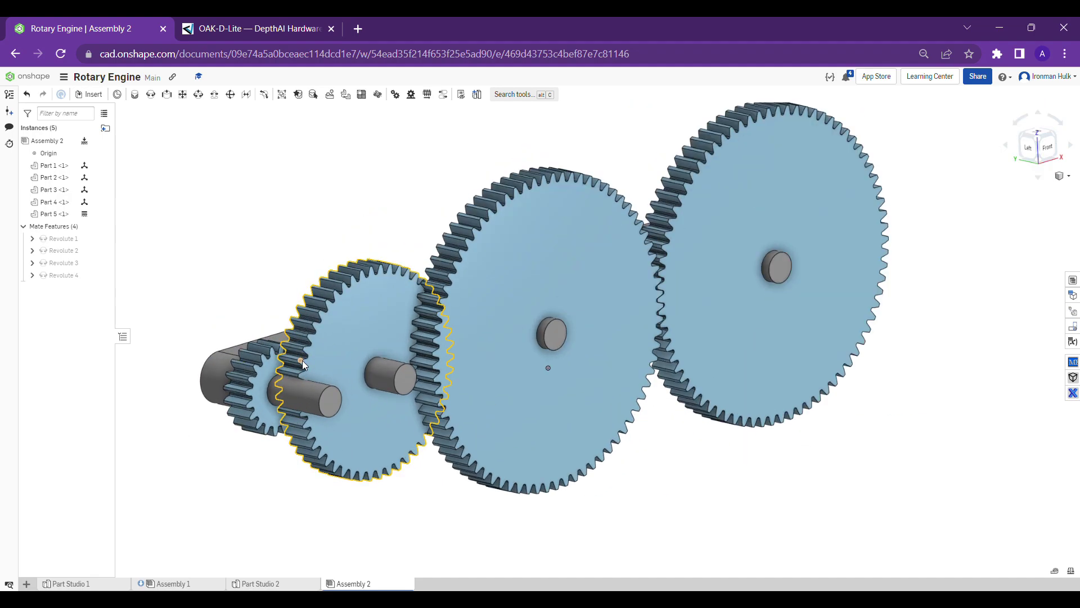
pyautogui.scroll(3, 302, 360)
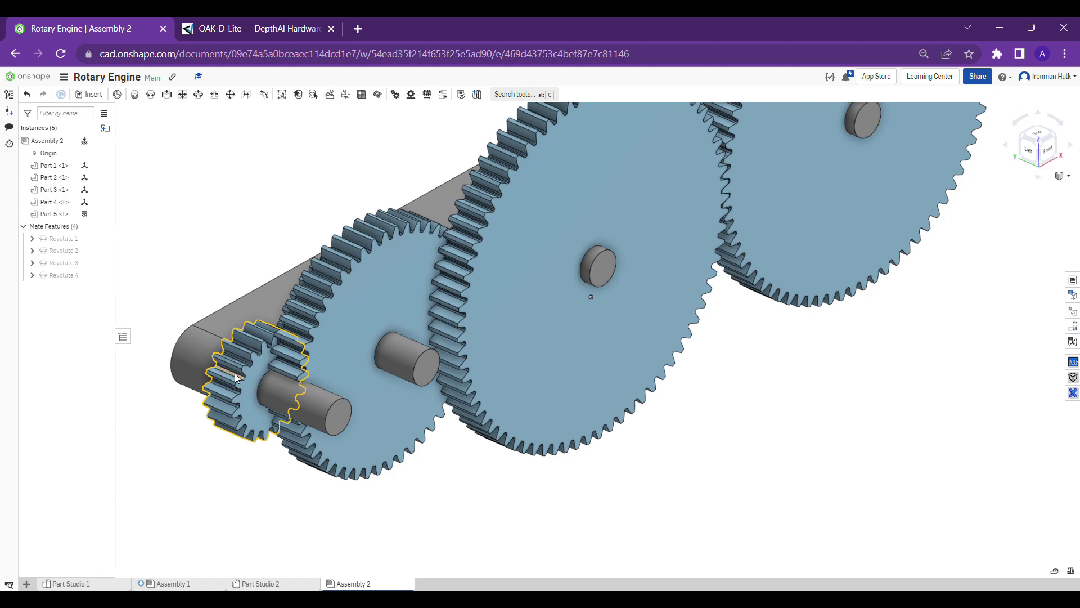
pyautogui.scroll(-2, 164, 444)
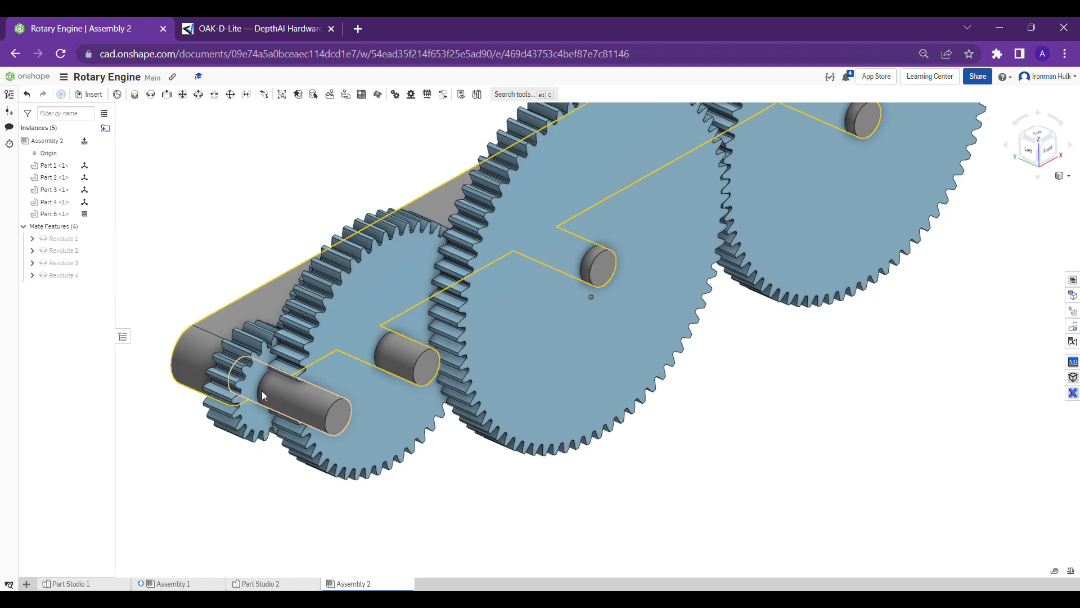
pyautogui.scroll(3, 262, 390)
pyautogui.scroll(1, 241, 381)
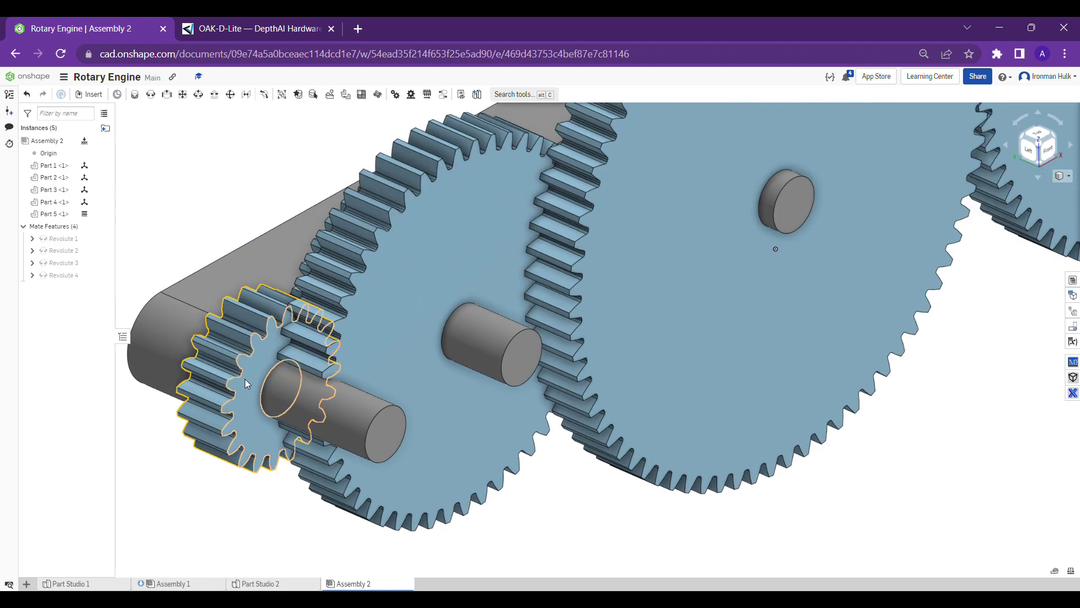
pyautogui.scroll(2, 245, 386)
pyautogui.moveTo(233, 375); pyautogui.dragTo(258, 393, button='right')
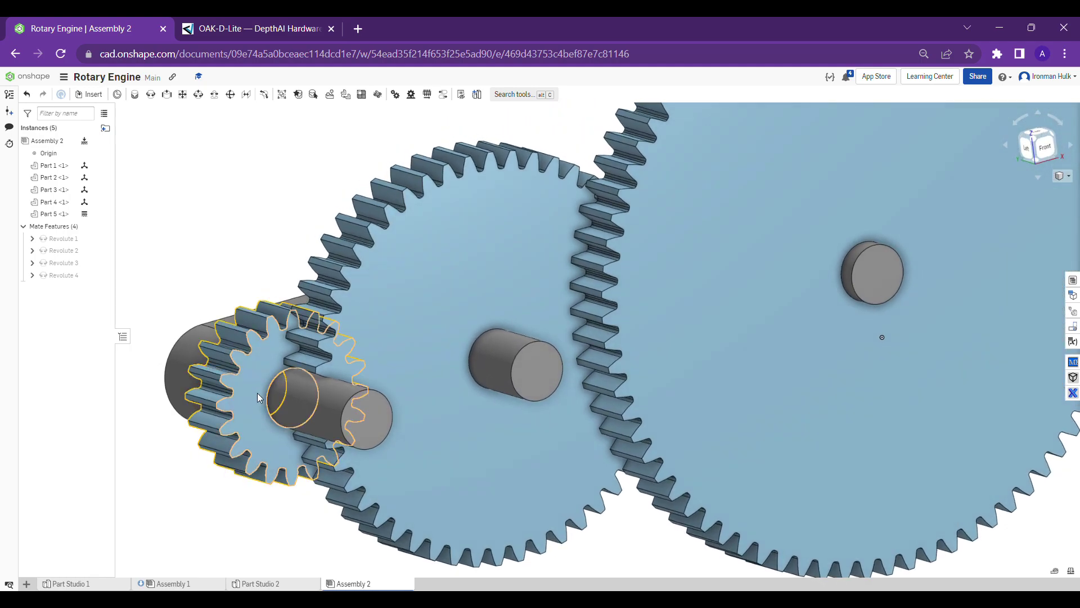
pyautogui.click(248, 387)
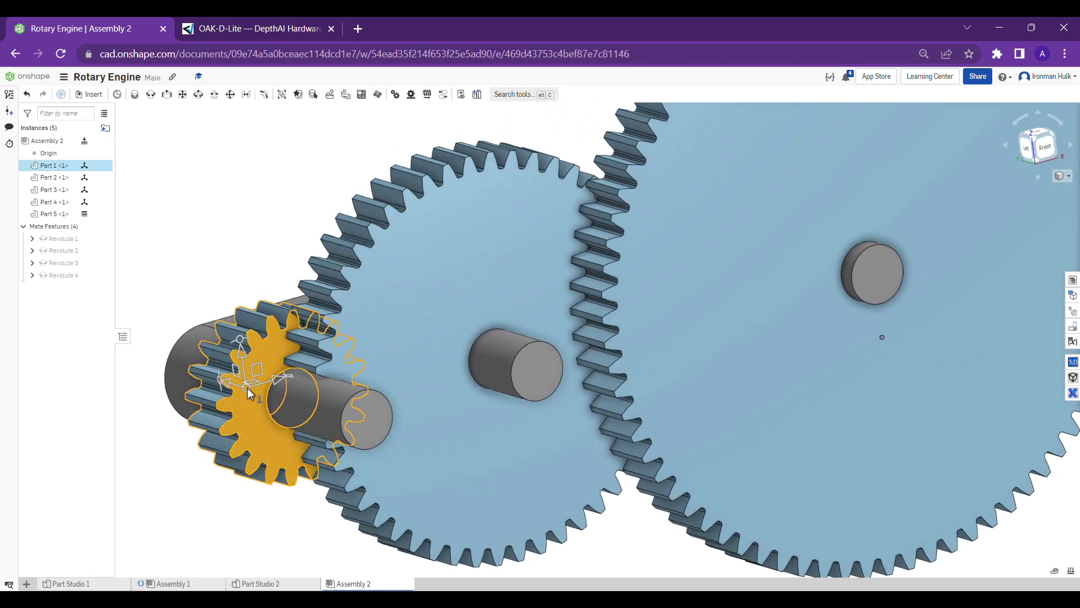
pyautogui.click(236, 231)
pyautogui.moveTo(255, 377); pyautogui.dragTo(292, 305, button='middle')
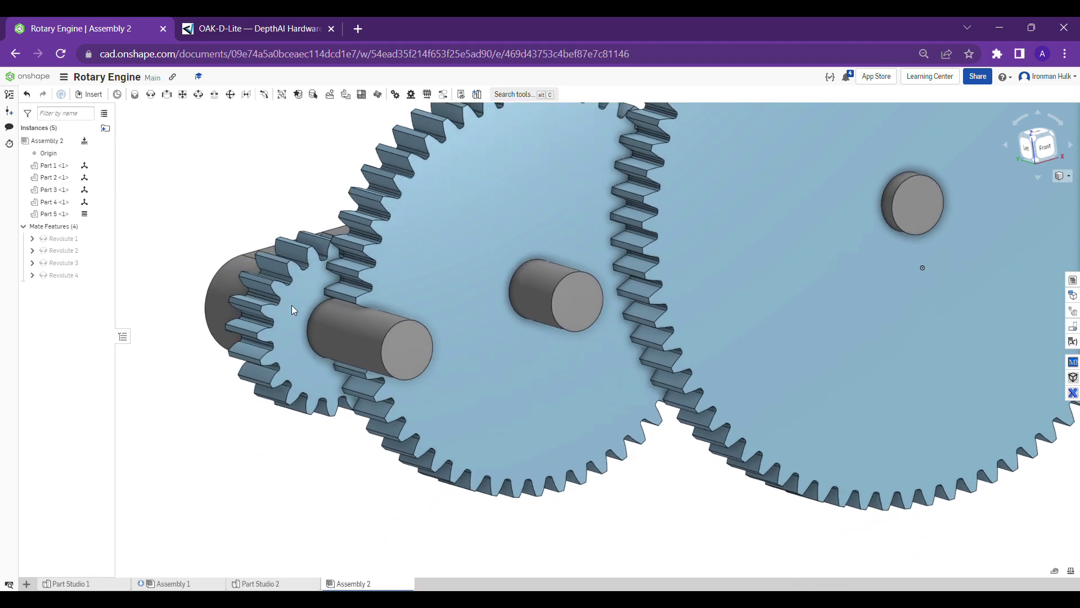
pyautogui.scroll(-6, 291, 305)
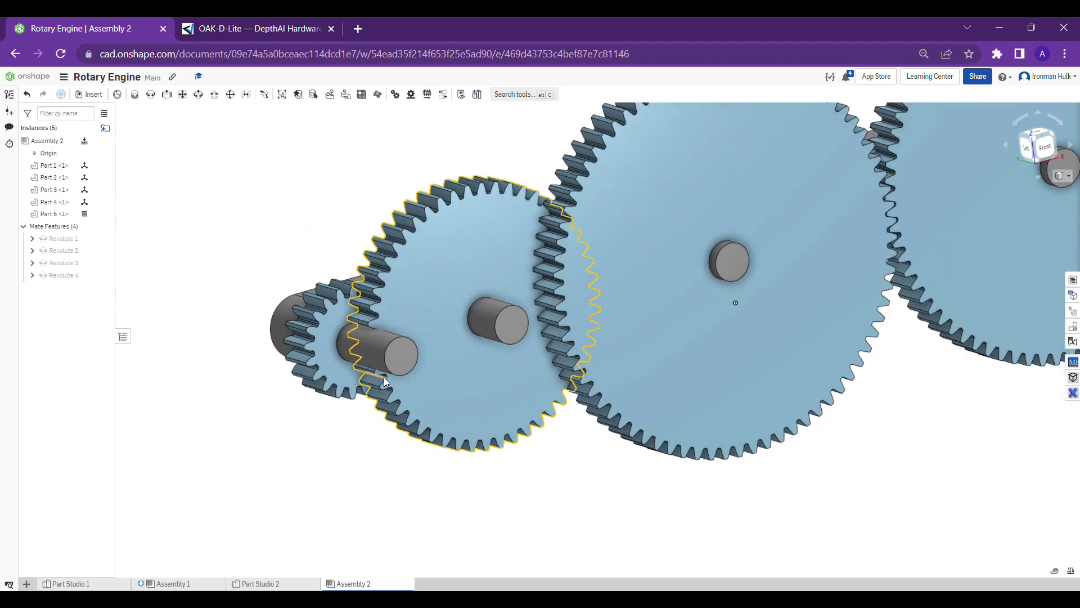
pyautogui.moveTo(504, 347); pyautogui.dragTo(501, 390, button='right')
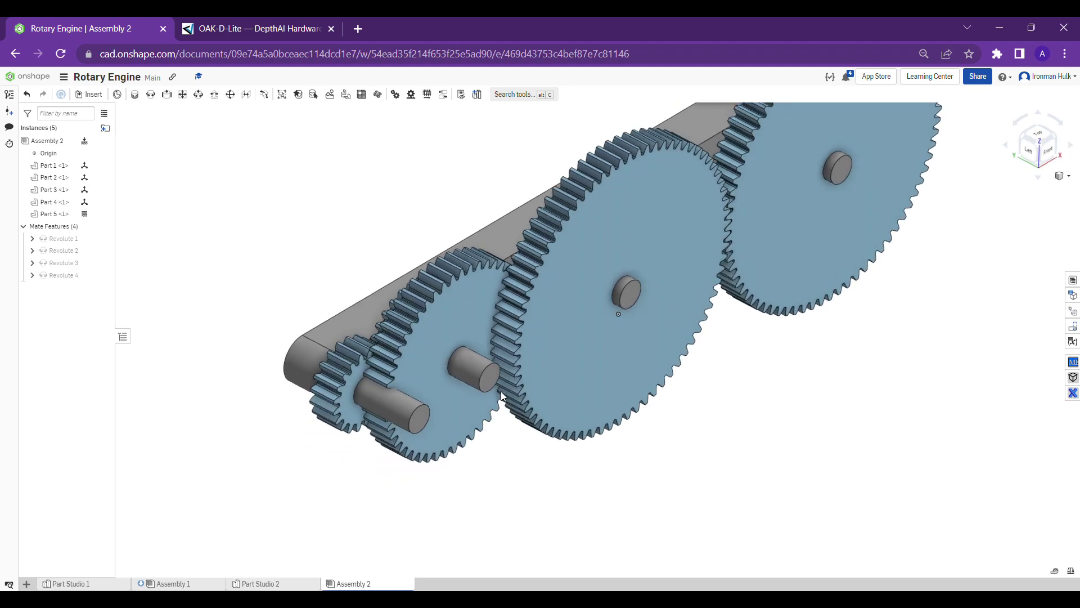
# Inspect the gear train in front view, the small end gear's teeth up close, and the whole train at an angle
pyautogui.hotkey('shift', '1')
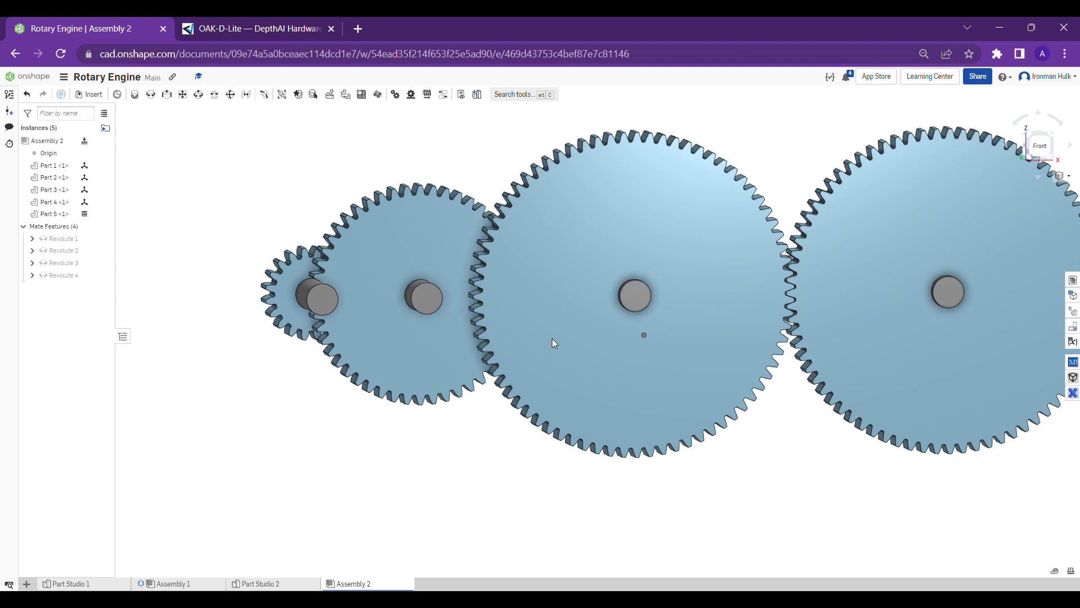
pyautogui.moveTo(575, 278); pyautogui.dragTo(555, 291, button='middle')
pyautogui.moveTo(555, 292); pyautogui.dragTo(542, 312, button='right')
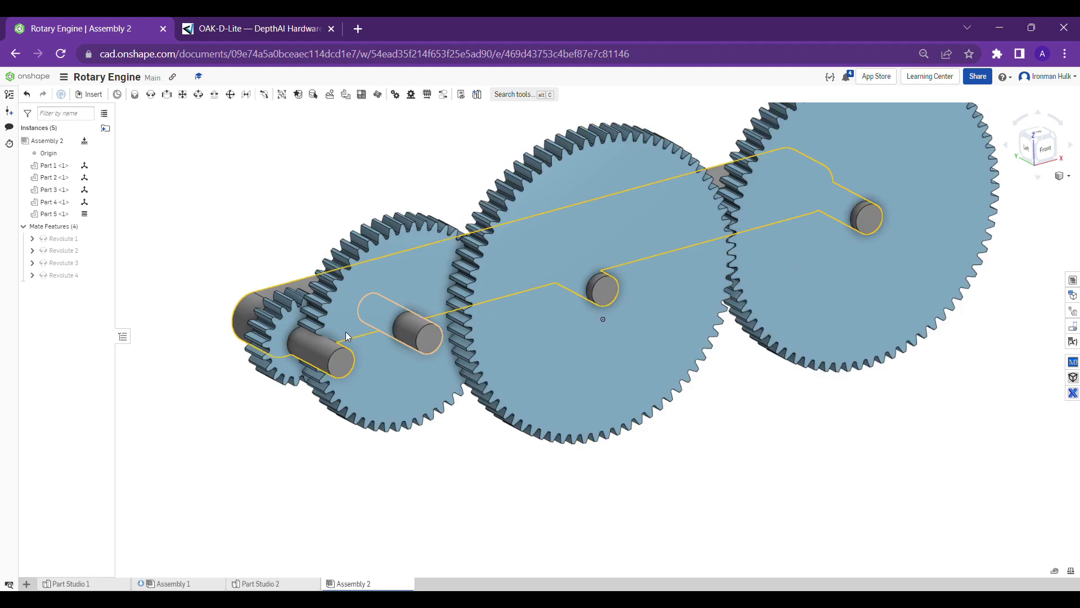
pyautogui.scroll(8, 294, 327)
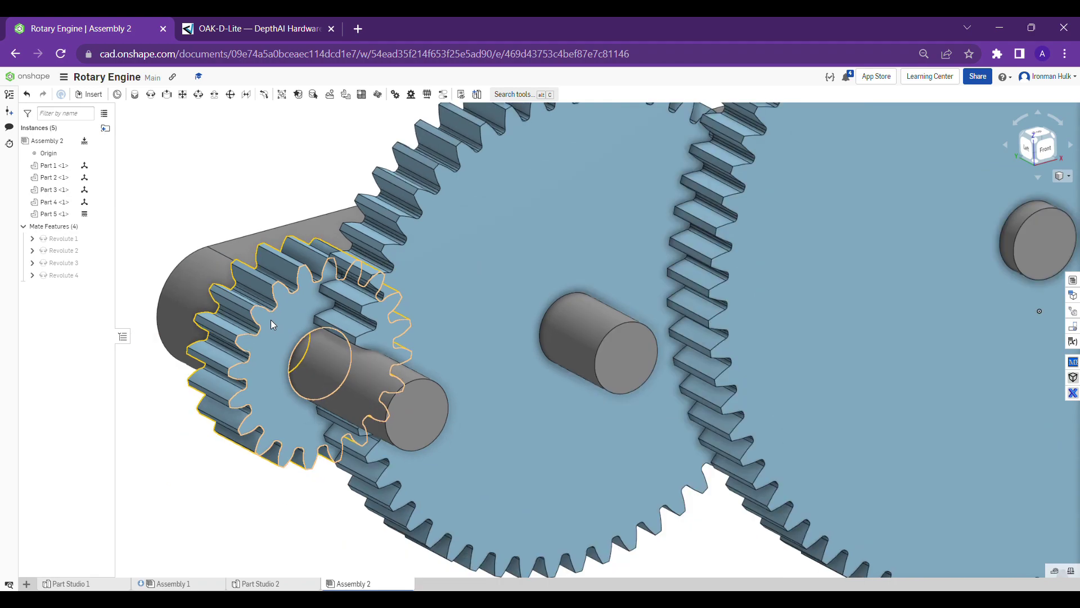
pyautogui.moveTo(271, 319); pyautogui.dragTo(265, 316, button='right')
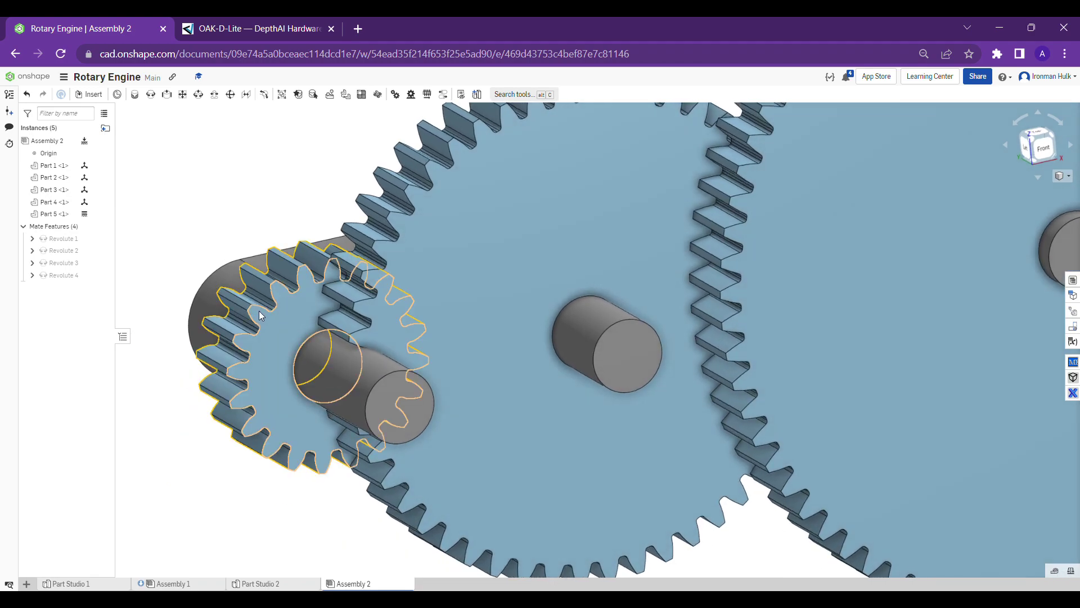
pyautogui.click(254, 305)
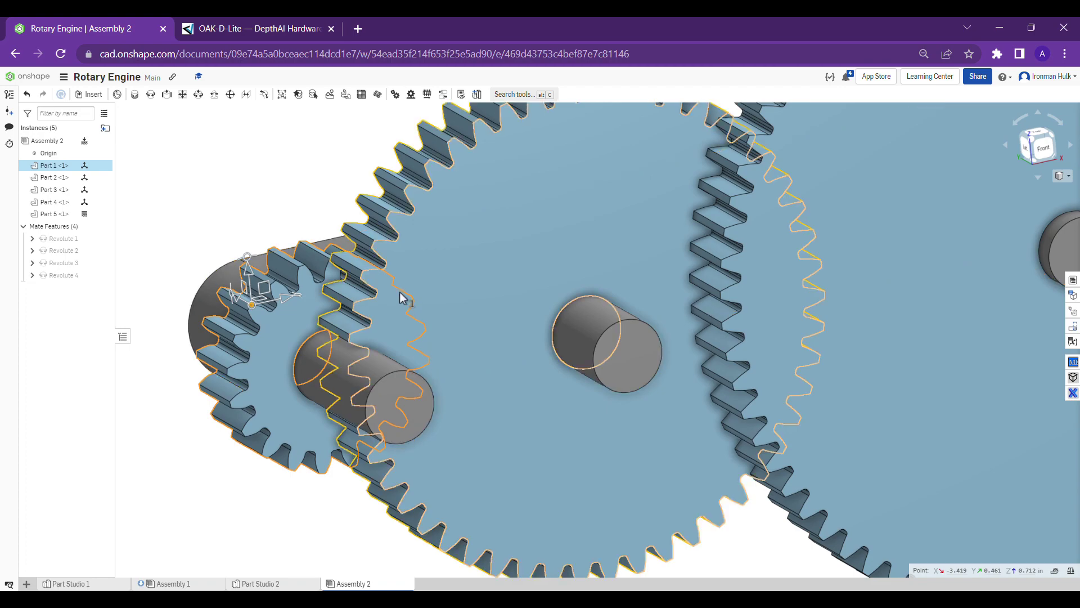
pyautogui.moveTo(401, 298); pyautogui.dragTo(701, 338, button='right')
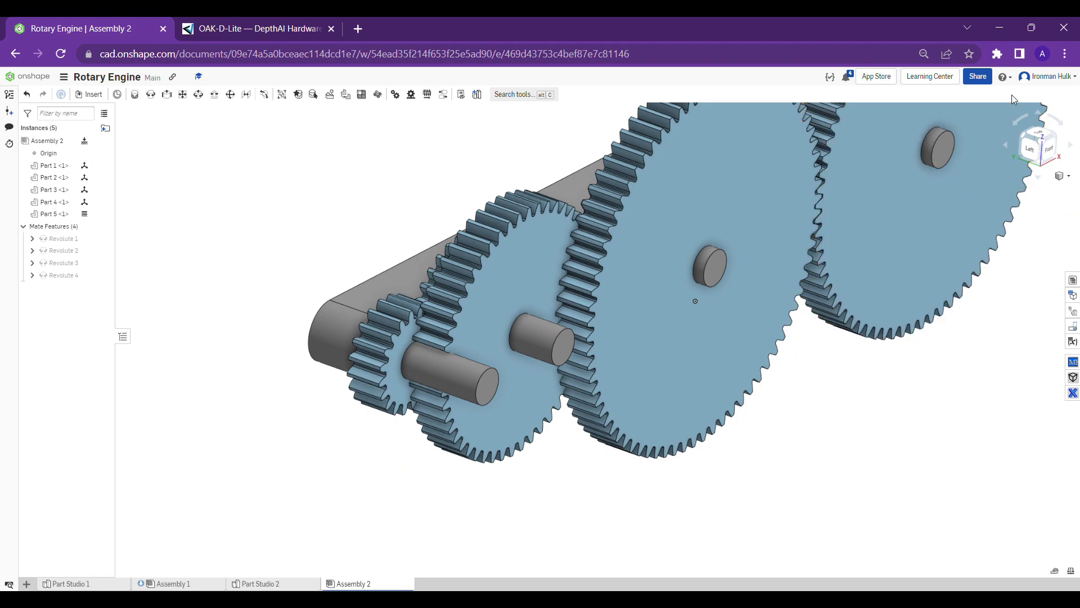
pyautogui.moveTo(788, 381); pyautogui.dragTo(689, 456, button='middle')
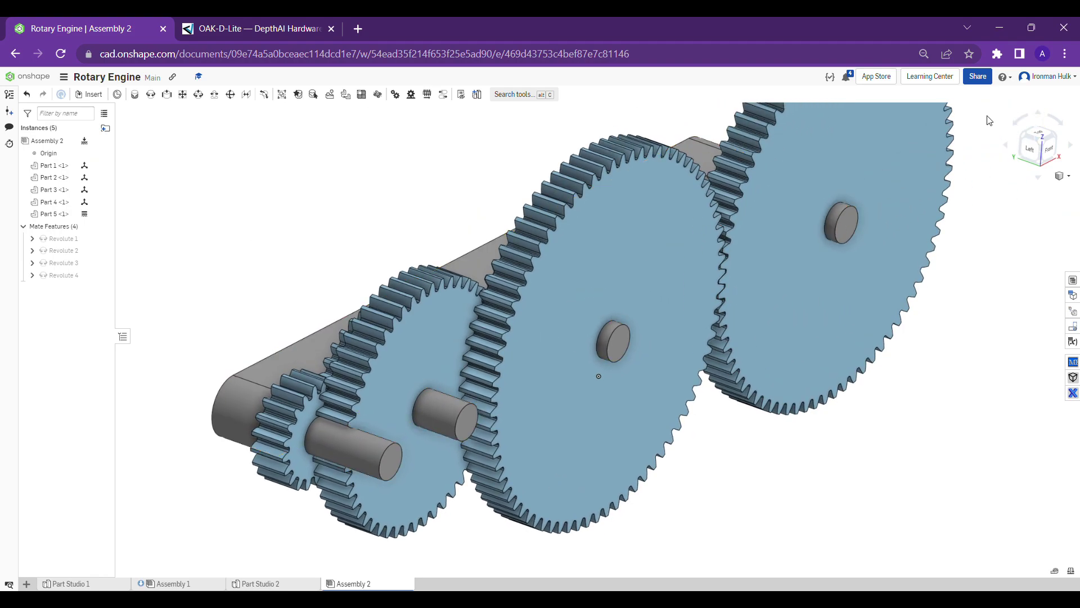